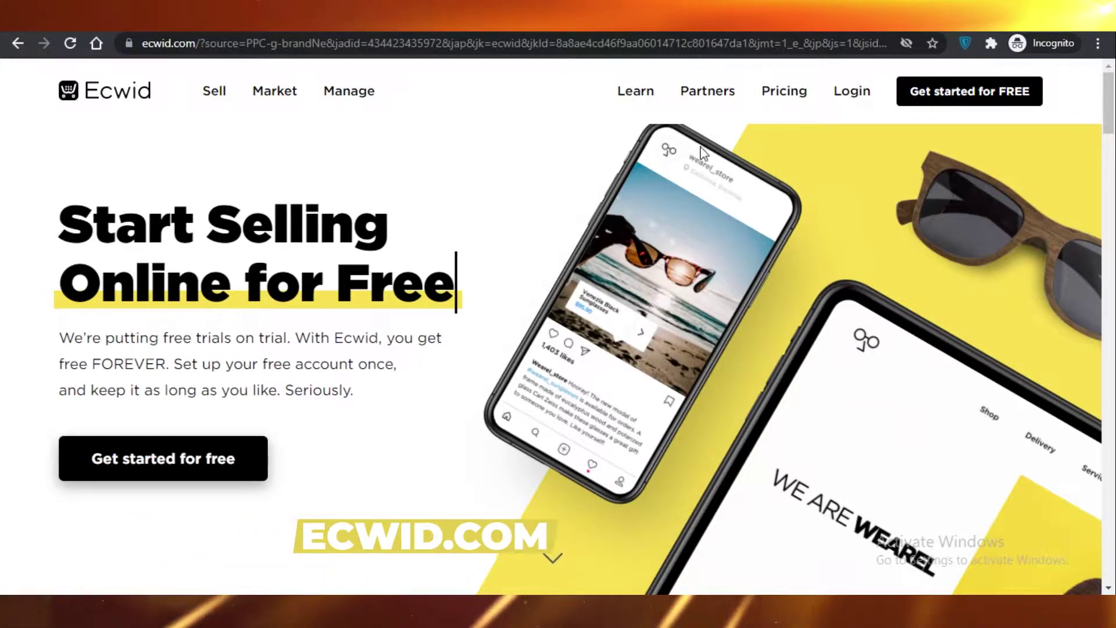
Start a free Ecwid account via 'Get started for FREE' on ecwid.com.
left_click(990, 96)
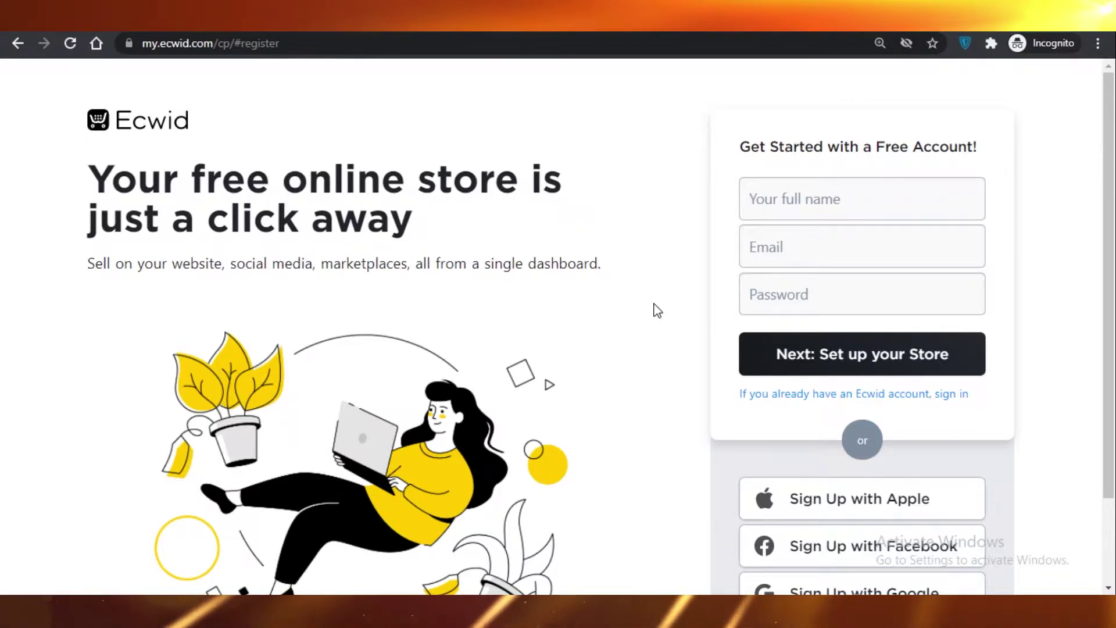
Correct the free website subdomain address and finish registration to reach the dashboard.
scroll(657, 302, "down", 2)
scroll(597, 251, "up", 2)
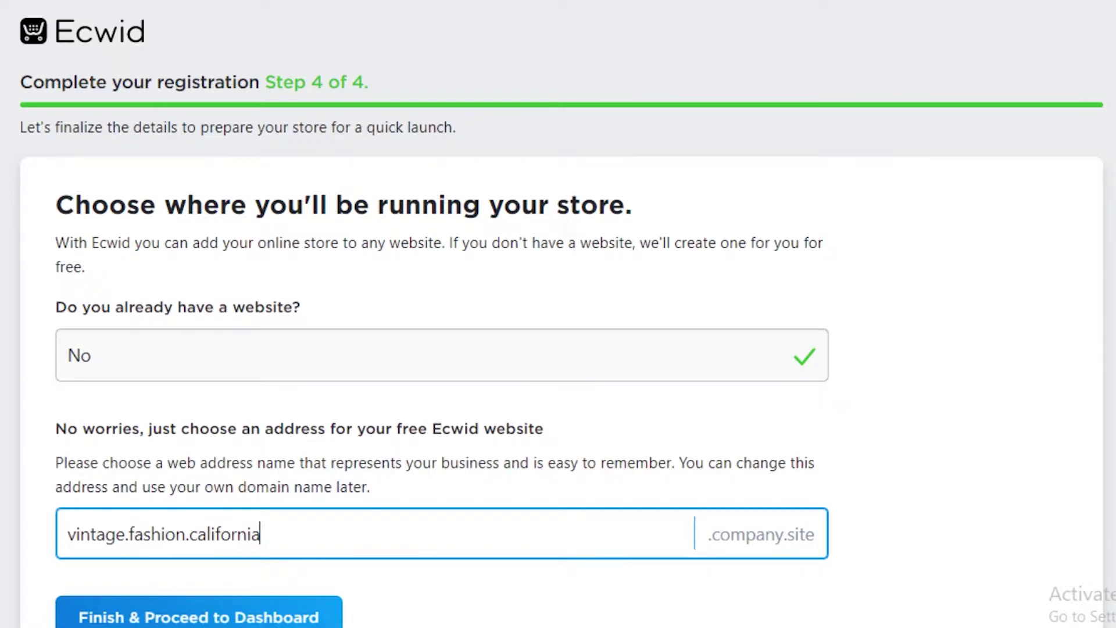
left_click(124, 621)
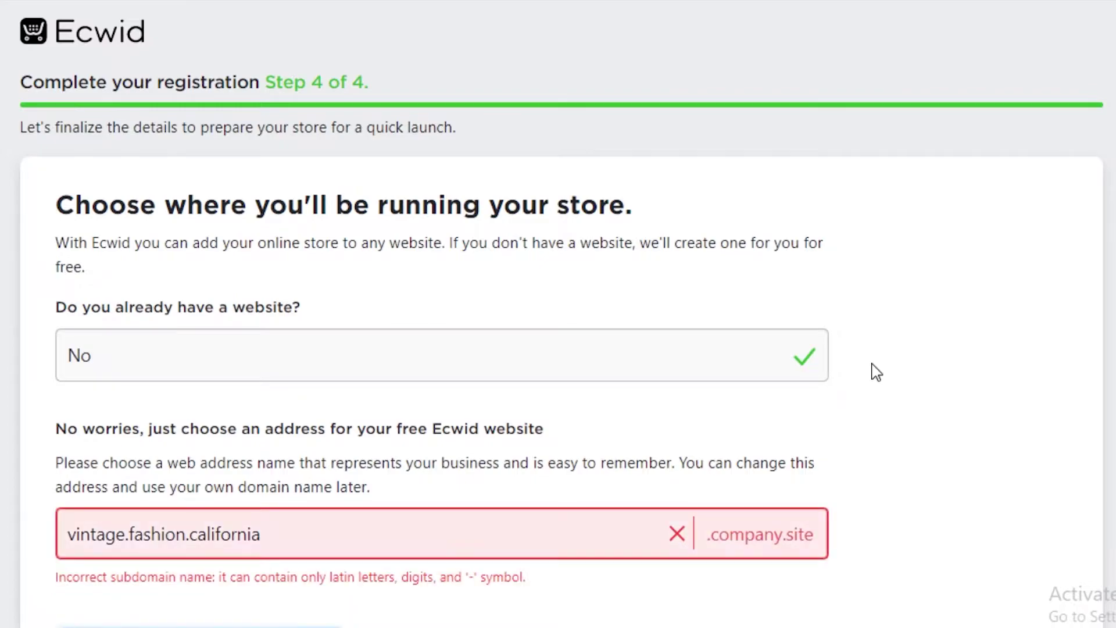
scroll(661, 419, "down", 2)
left_click(357, 432)
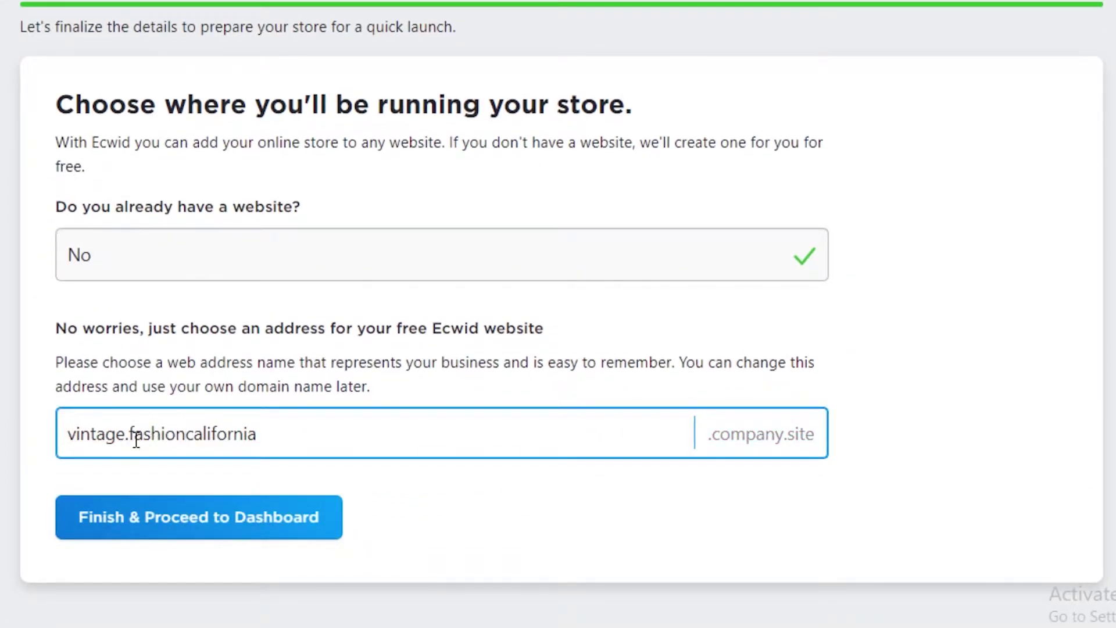
key("Return")
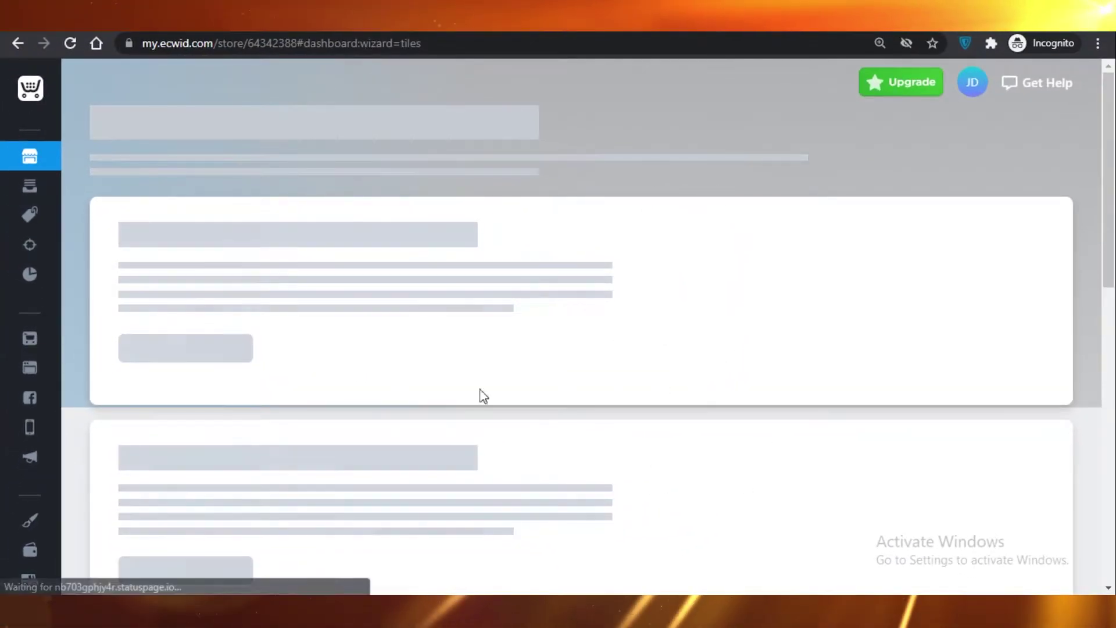
Launch the Instant Site editor from 'Set up your website and storefront' on the checklist.
scroll(473, 387, "down", 2)
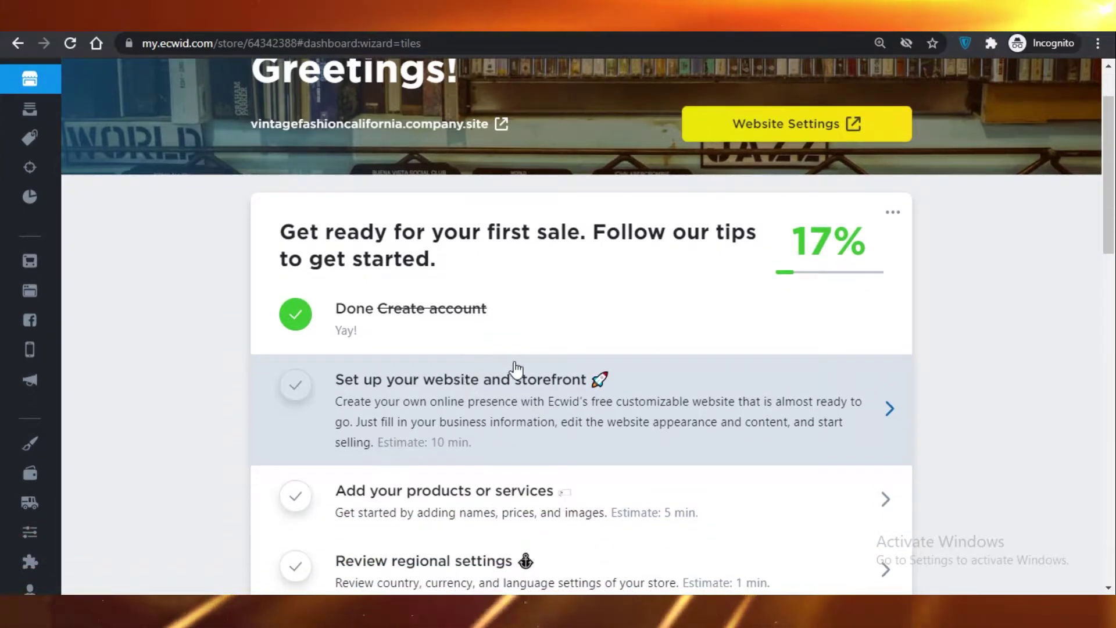
scroll(515, 411, "down", 2)
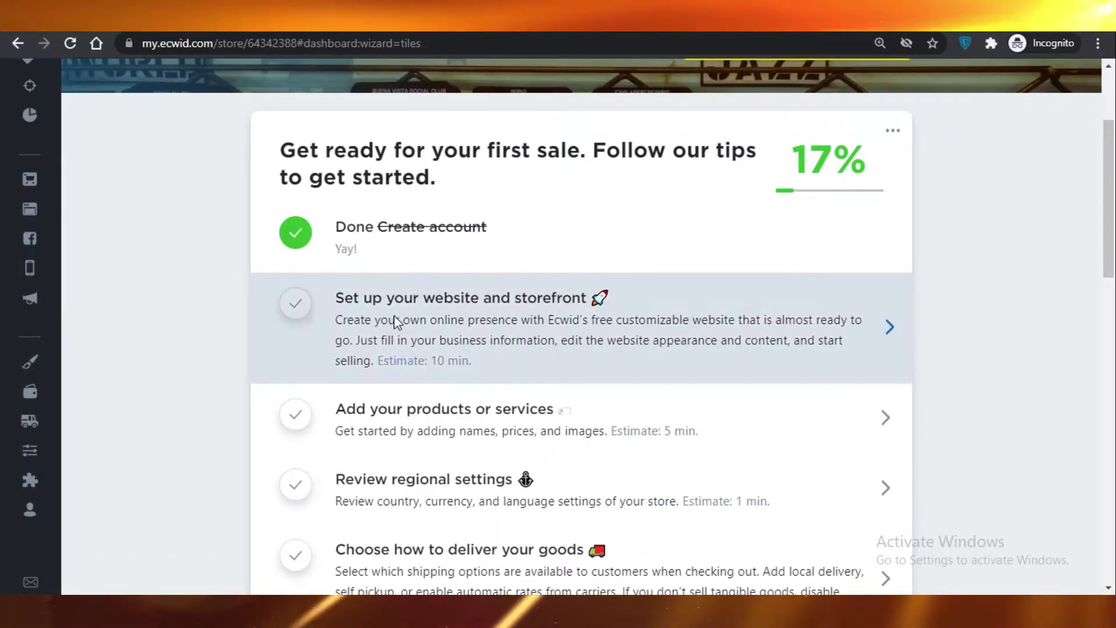
left_click(395, 322)
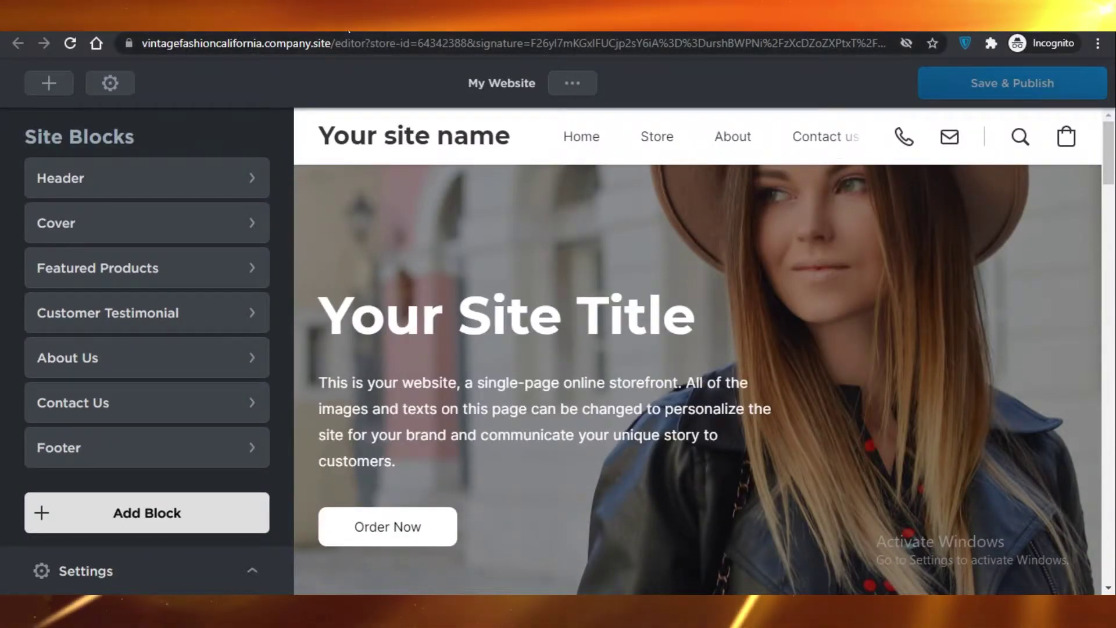
Look over the Header block's settings and return to the Site Blocks list.
scroll(302, 529, "down", 1)
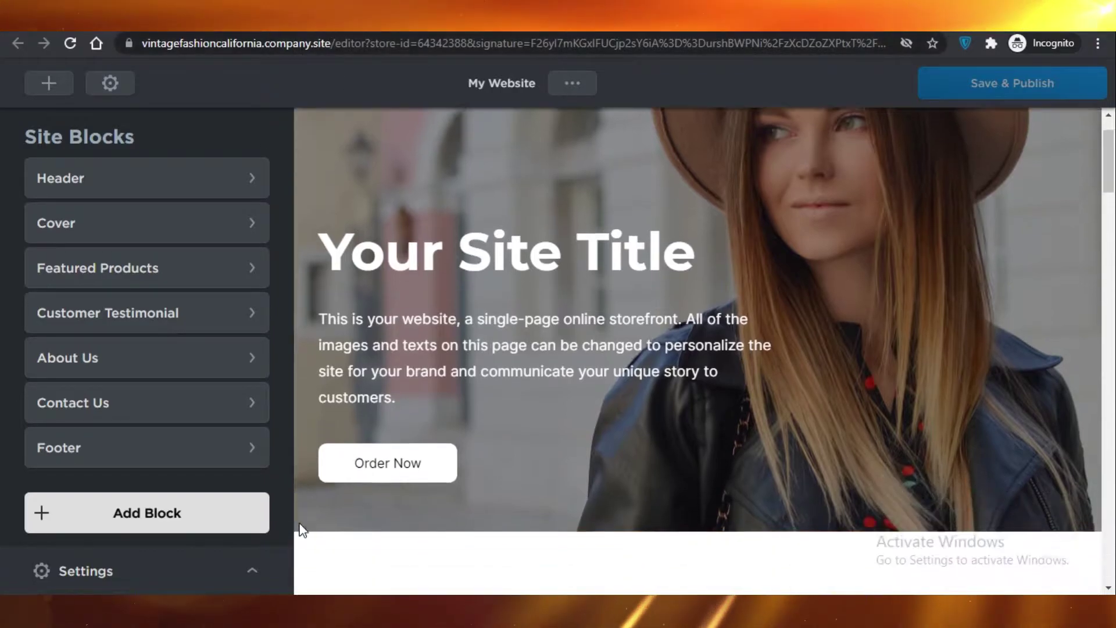
scroll(531, 217, "up", 1)
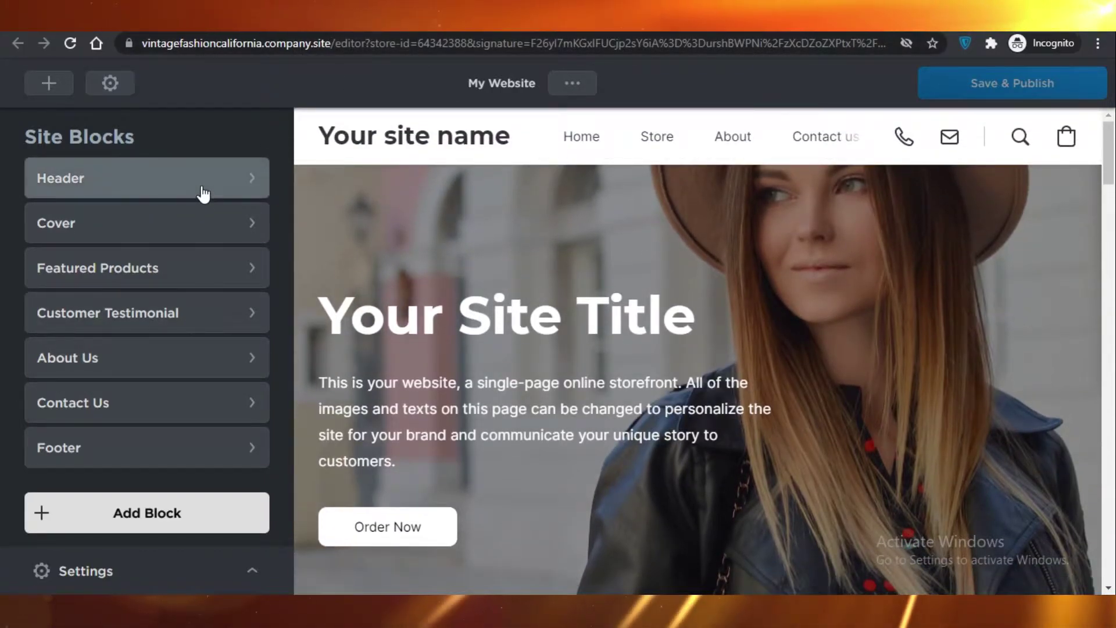
left_click(203, 189)
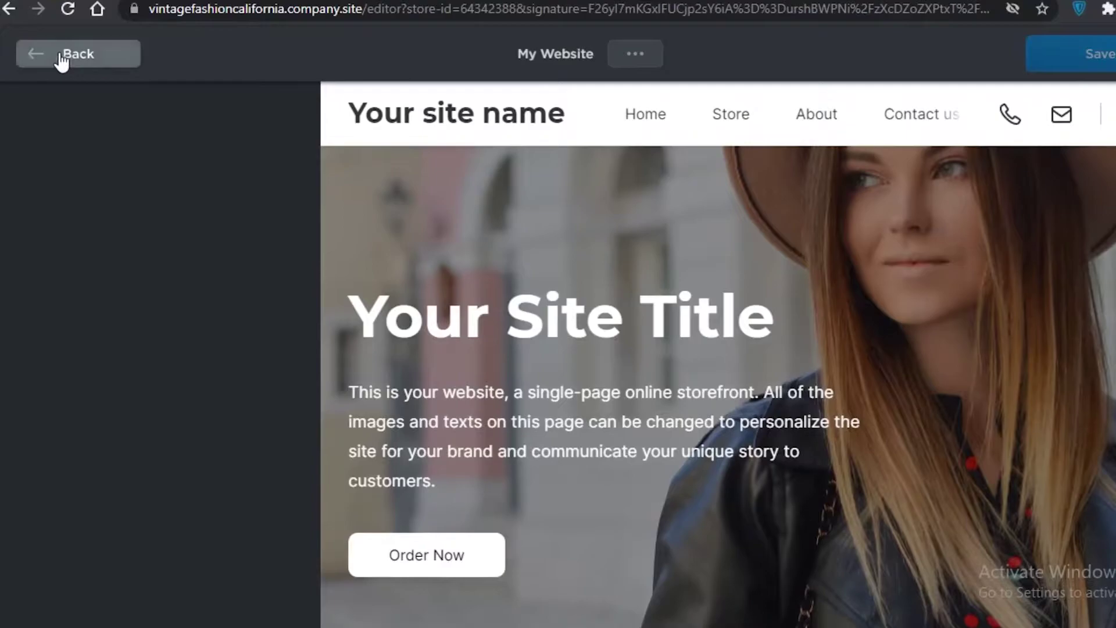
left_click(63, 57)
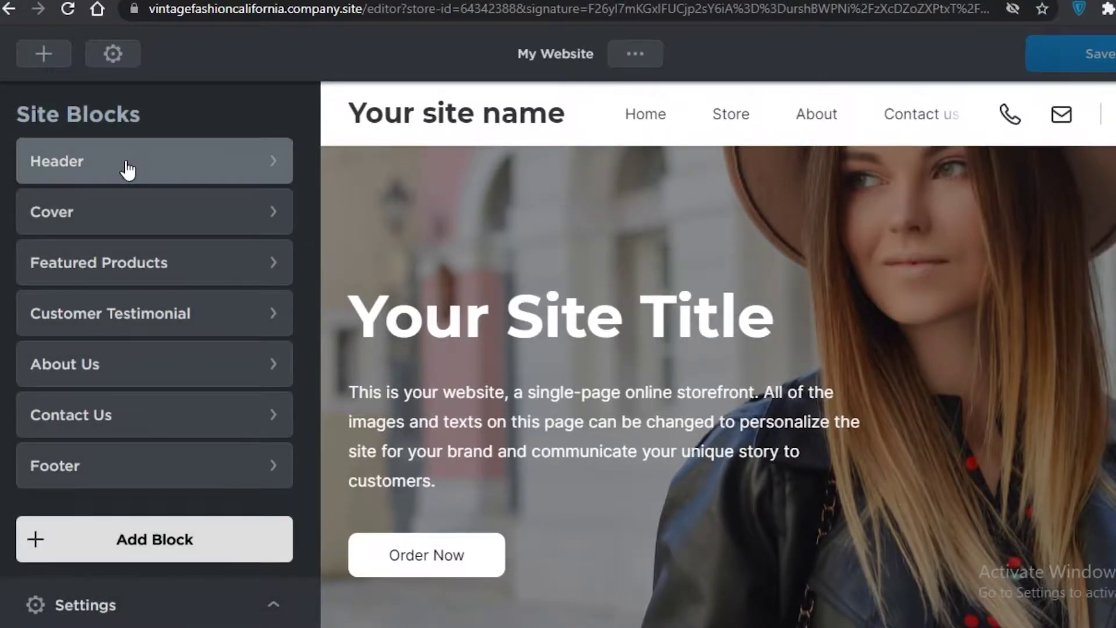
left_click(127, 166)
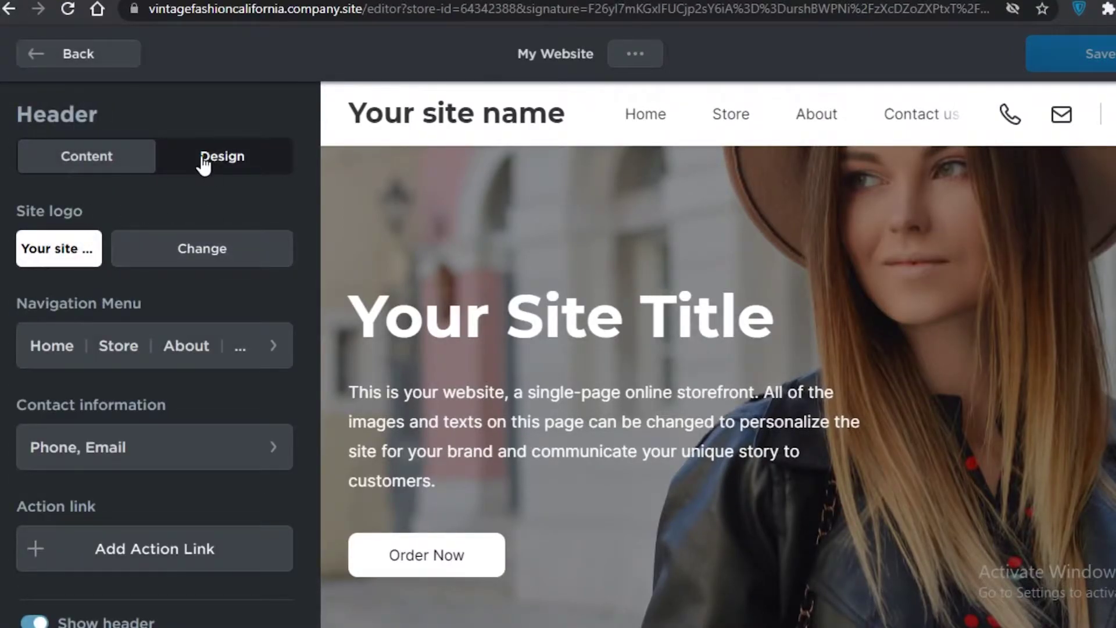
scroll(111, 138, "down", 1)
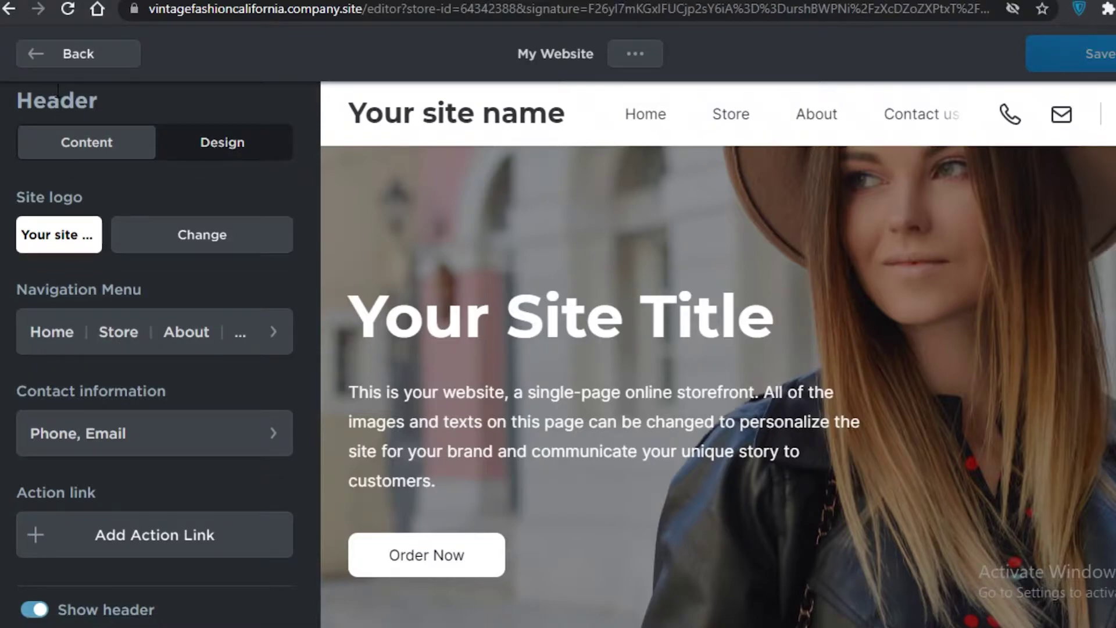
left_click(61, 64)
Delete the Cover block's photo so a gradient background remains.
left_click(81, 209)
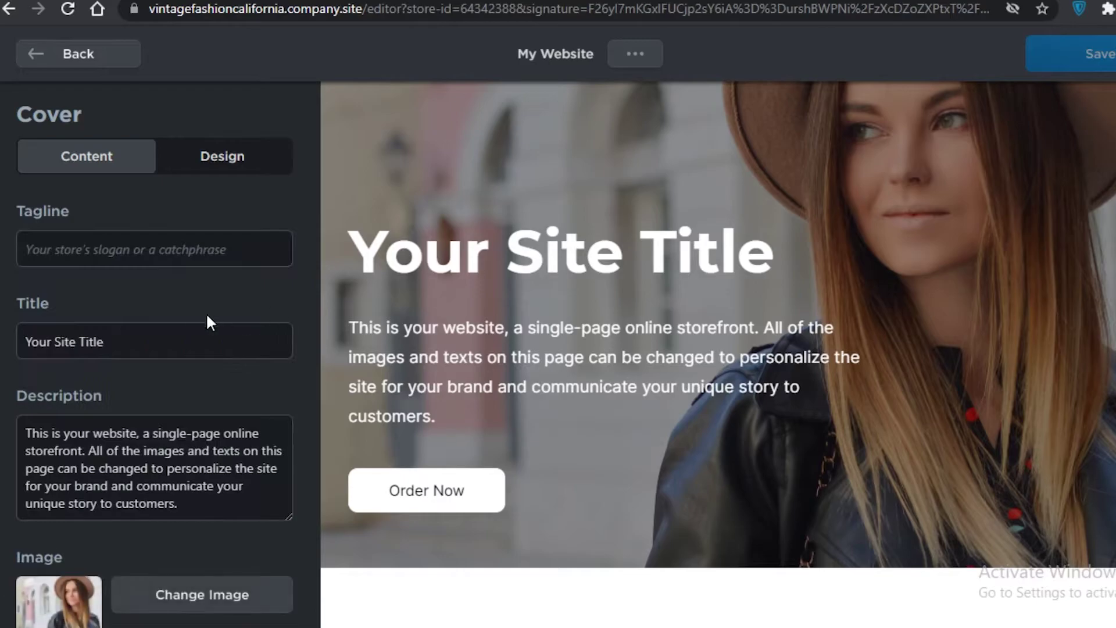
scroll(192, 377, "down", 2)
scroll(181, 451, "down", 2)
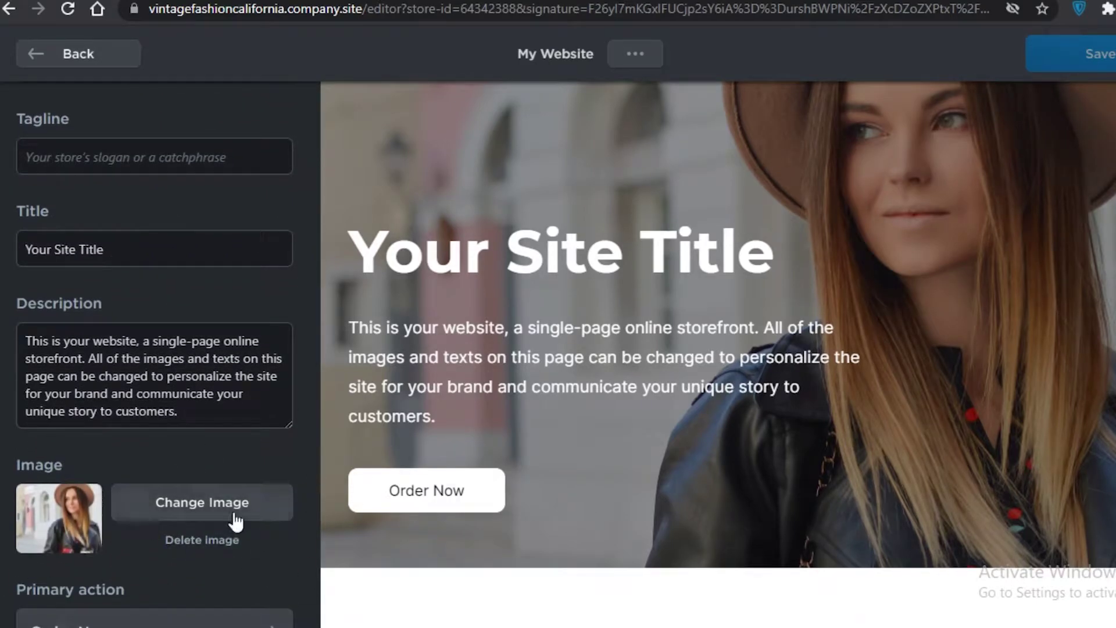
left_click(199, 540)
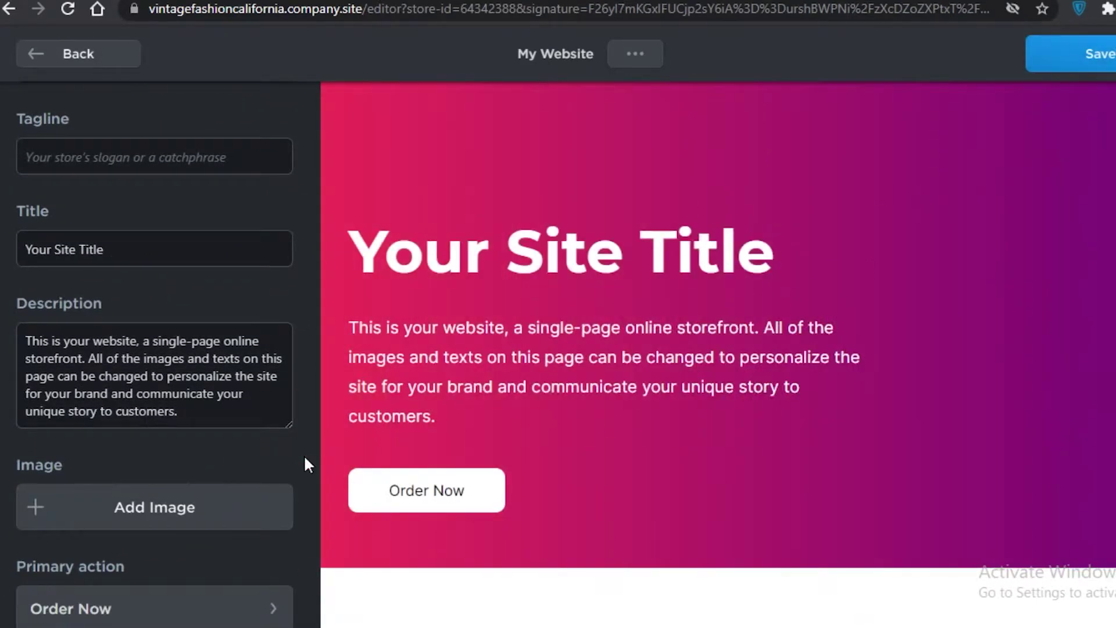
left_click(414, 474)
left_click(125, 442)
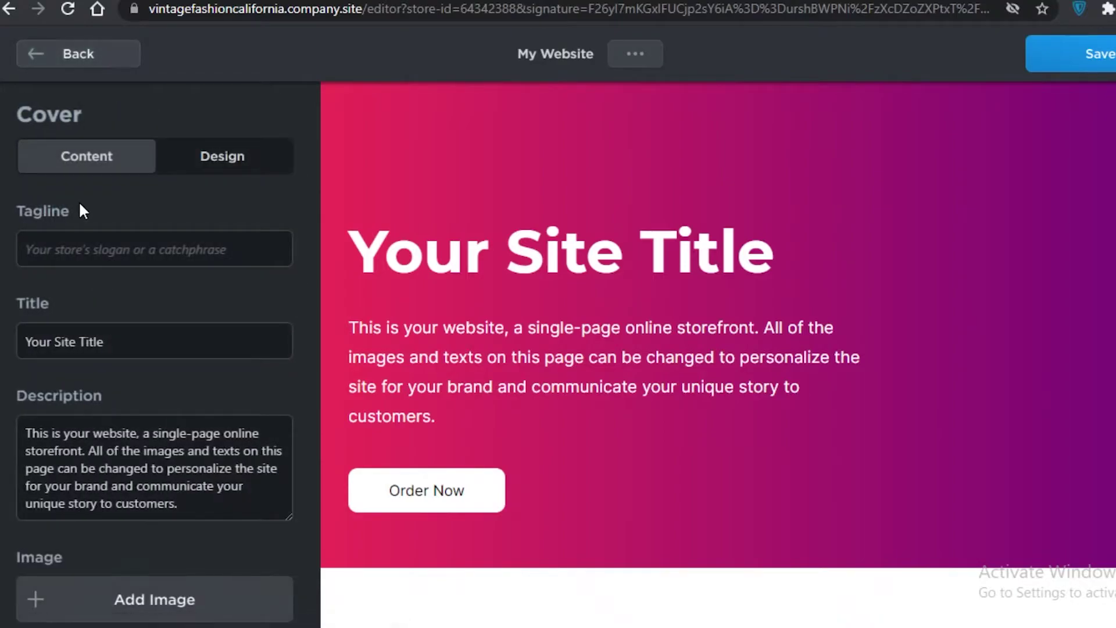
left_click(82, 54)
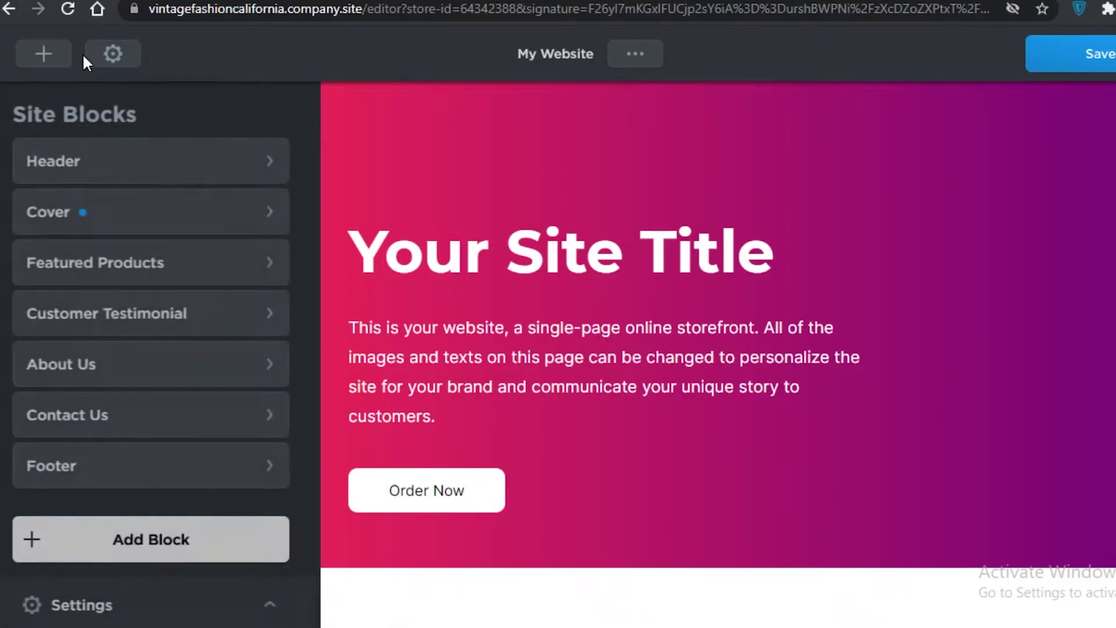
left_click(78, 184)
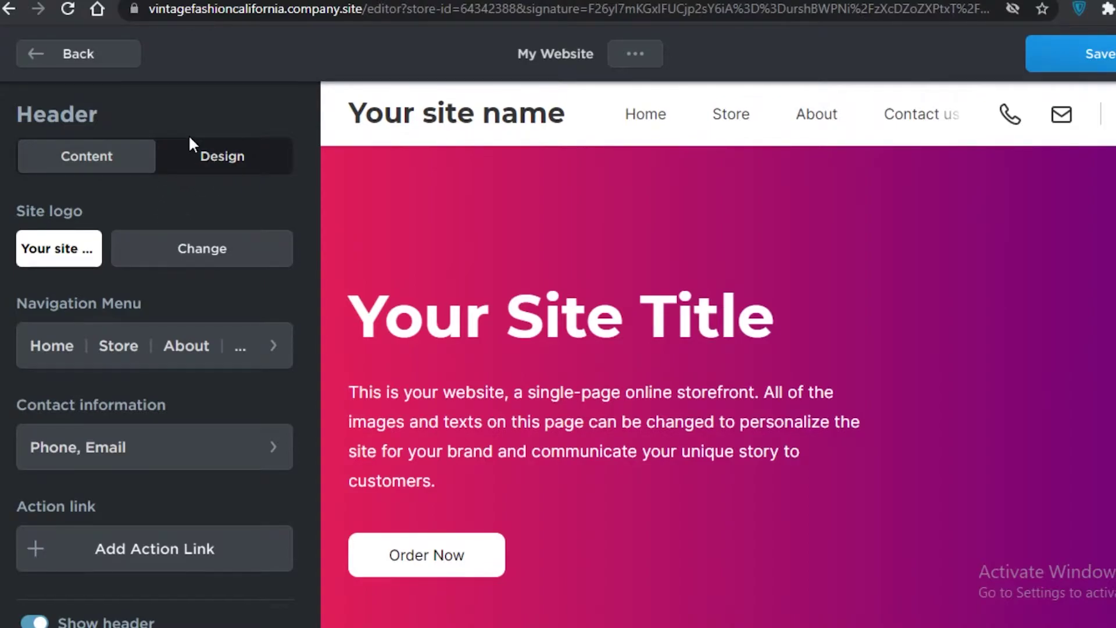
Replace the header's text logo with VINTAGEFASHION, keeping it as a text logo.
left_click(167, 250)
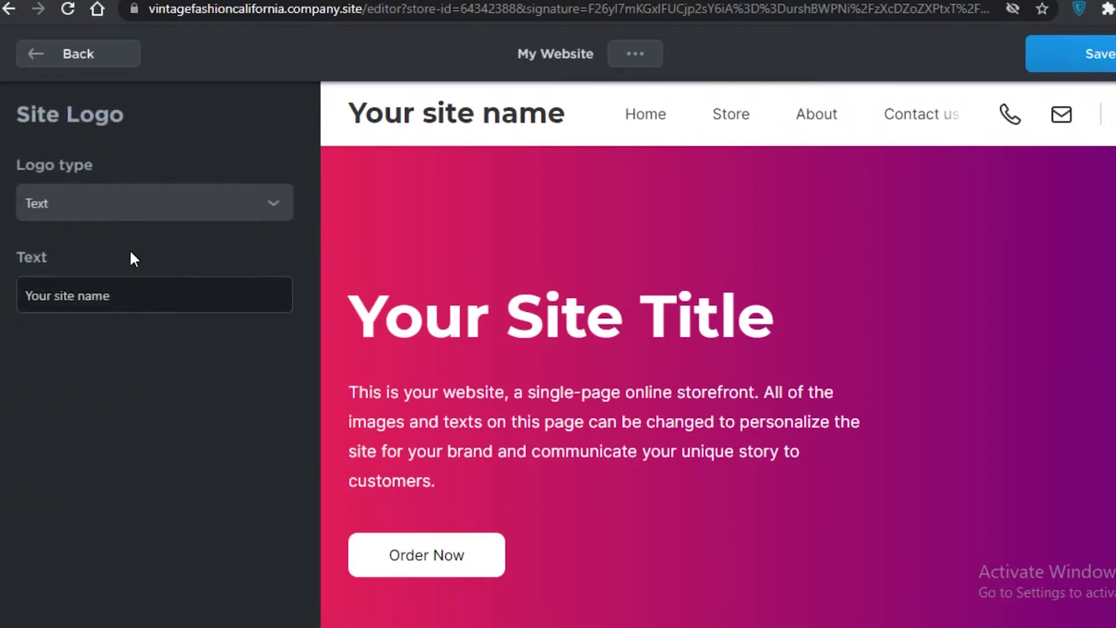
left_click(92, 211)
triple_click(89, 290)
type("VINTAGEFASHION")
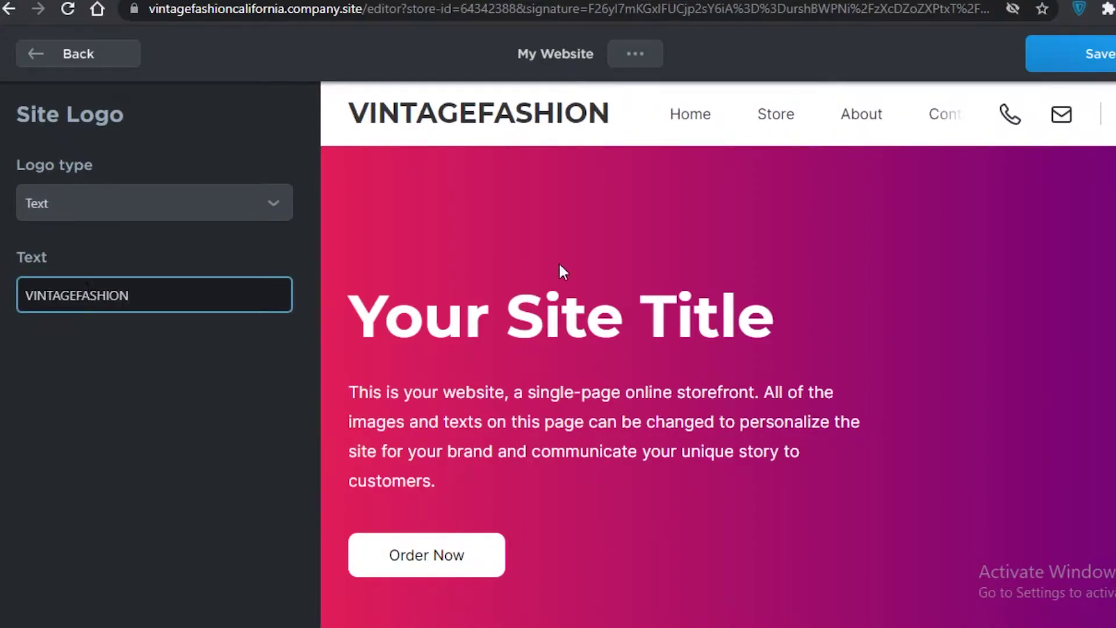
left_click(165, 202)
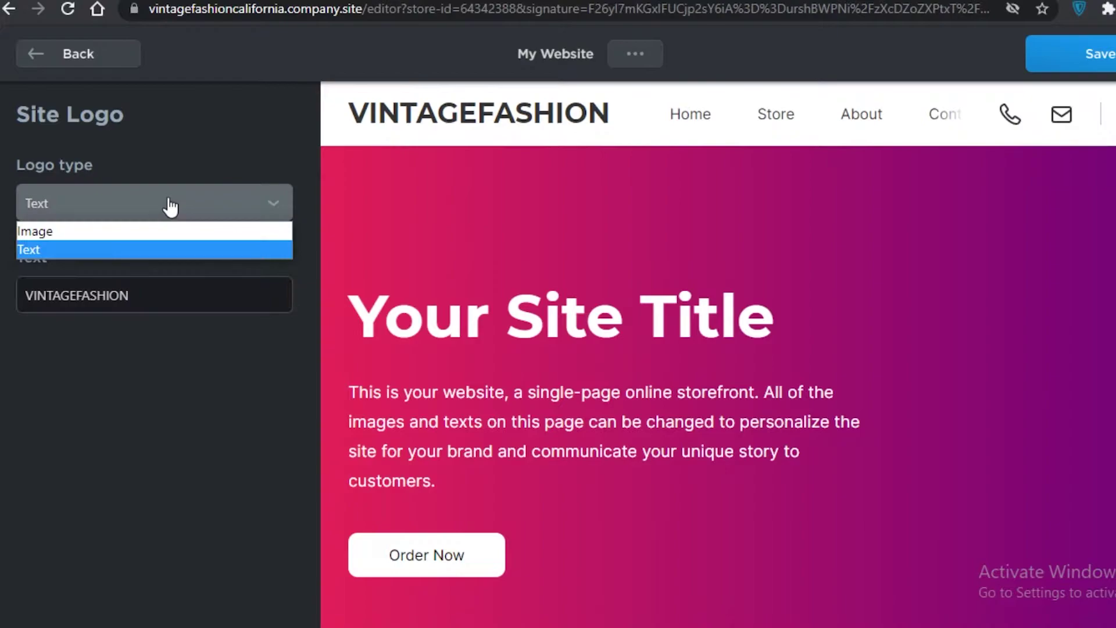
left_click(160, 210)
left_click(32, 52)
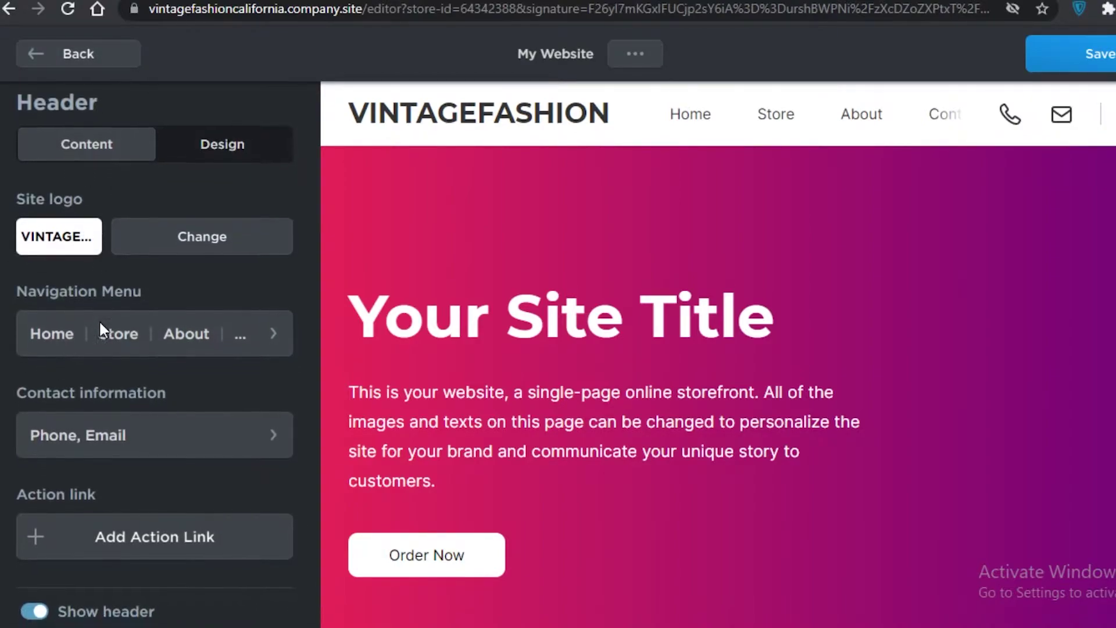
Add a SALE item to the site's navigation menu.
left_click(289, 344)
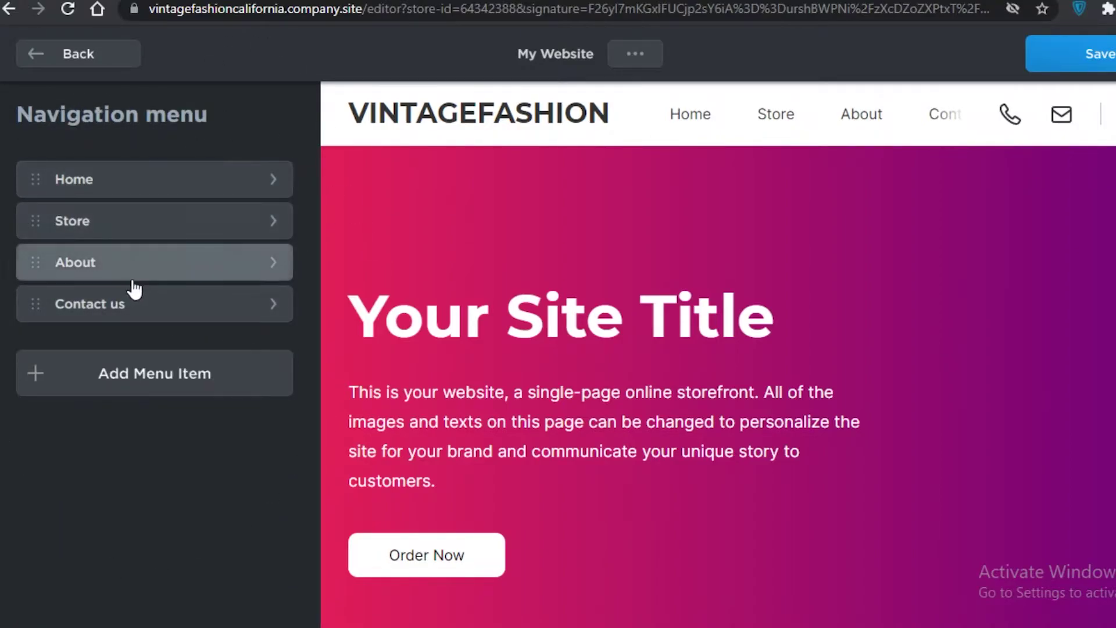
left_click(124, 375)
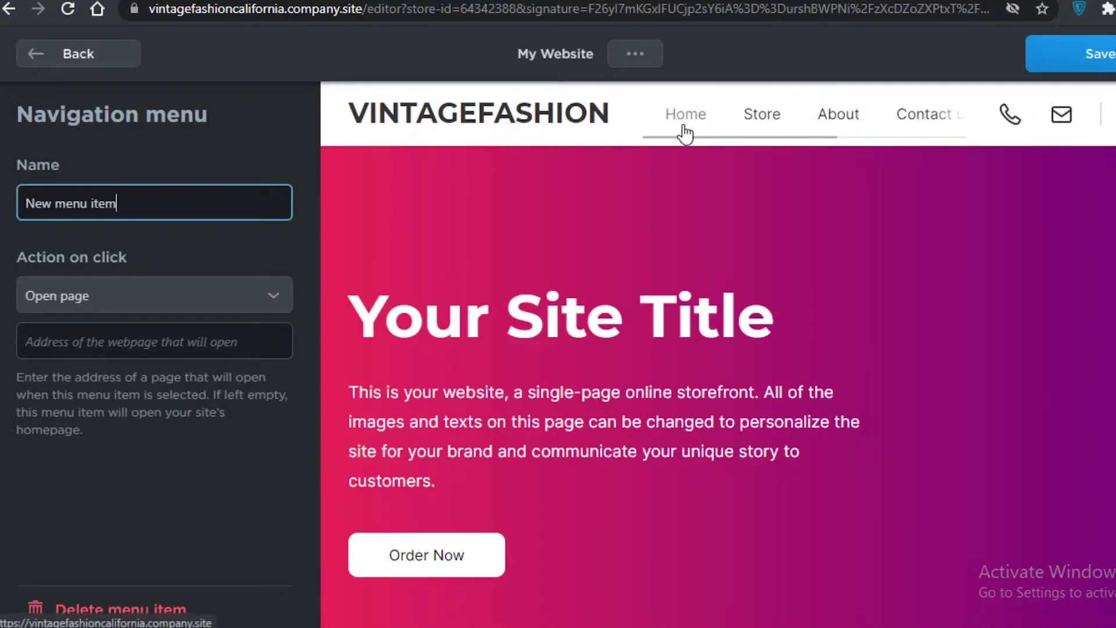
left_click_drag(907, 114, 837, 123)
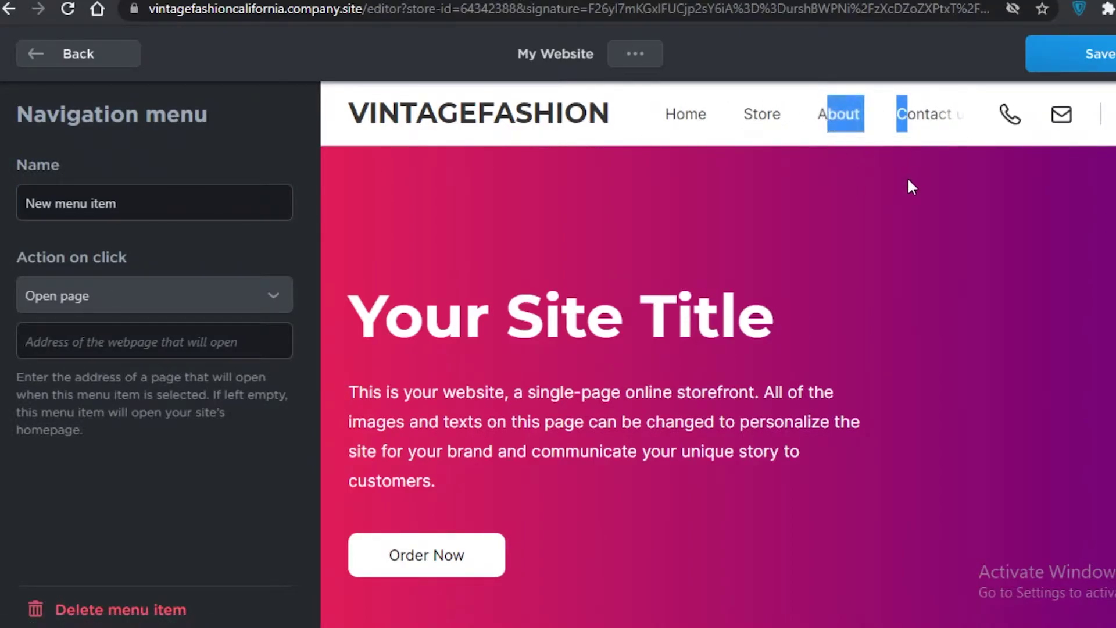
left_click(127, 198)
type("SALE")
key("Return")
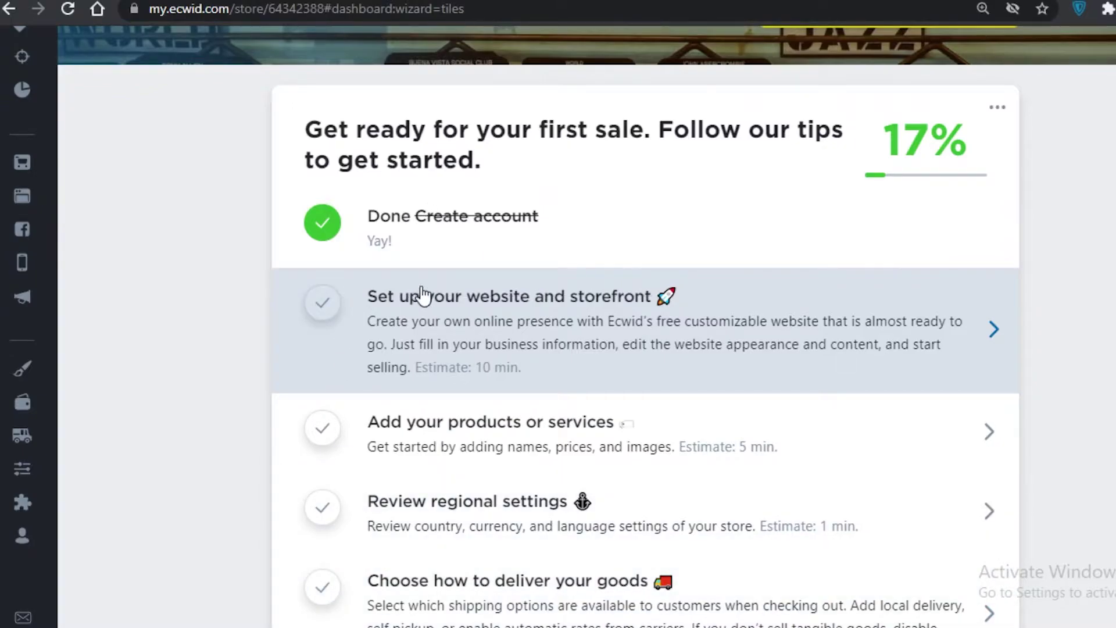
Show the sidebar Catalog menu with Products, Categories and Gift Cards.
scroll(435, 385, "up", 3)
mouse_move(25, 168)
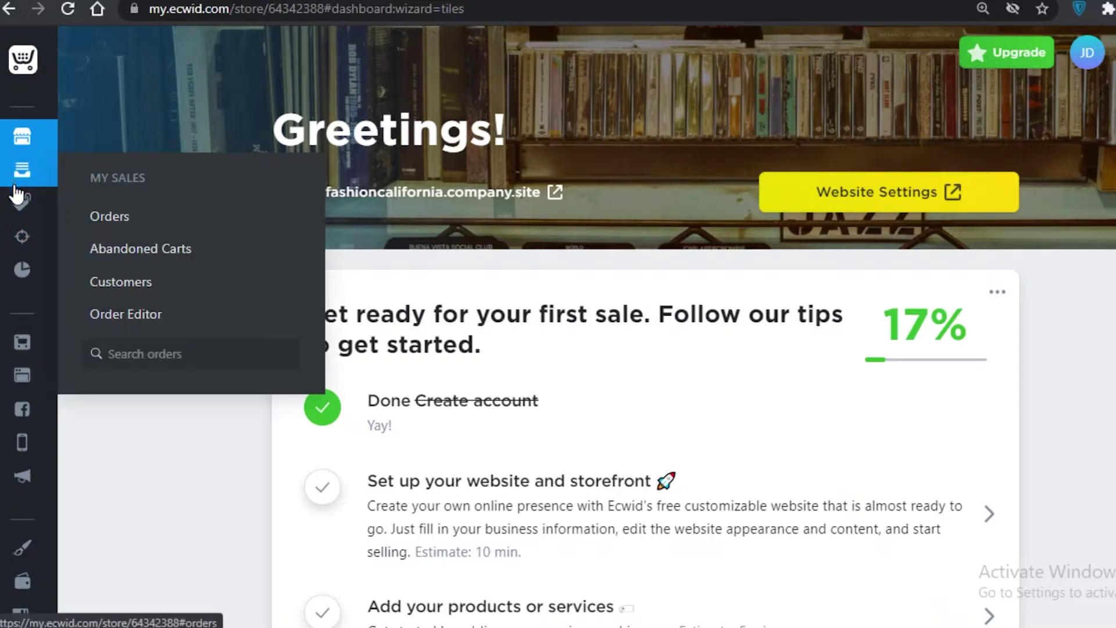
mouse_move(13, 208)
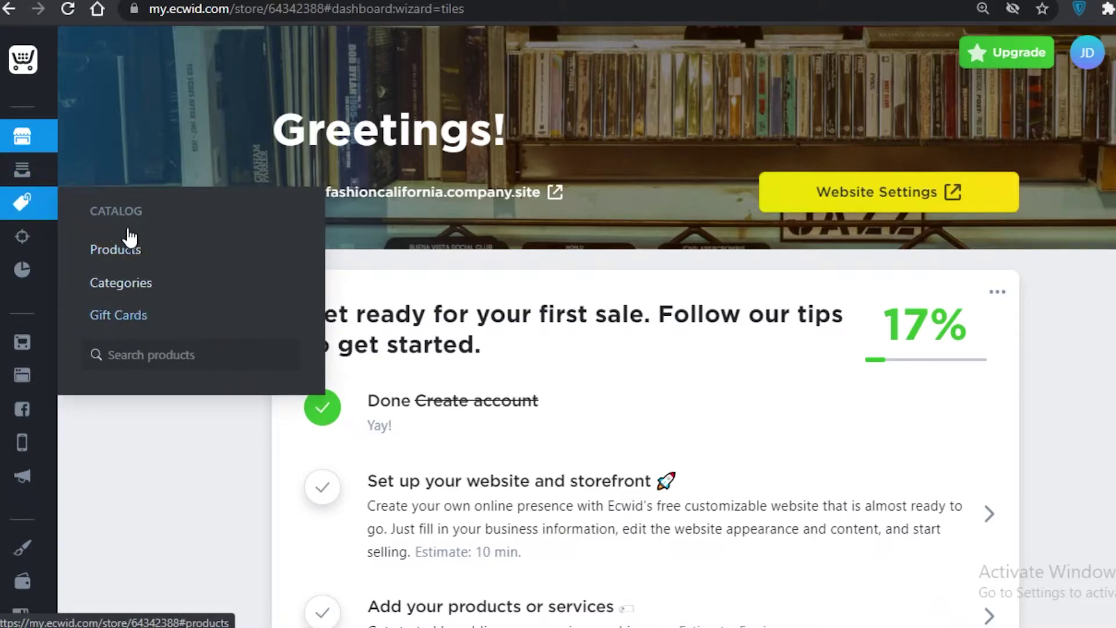
Go to the Products list and bring up the Bulk Update options.
left_click(126, 256)
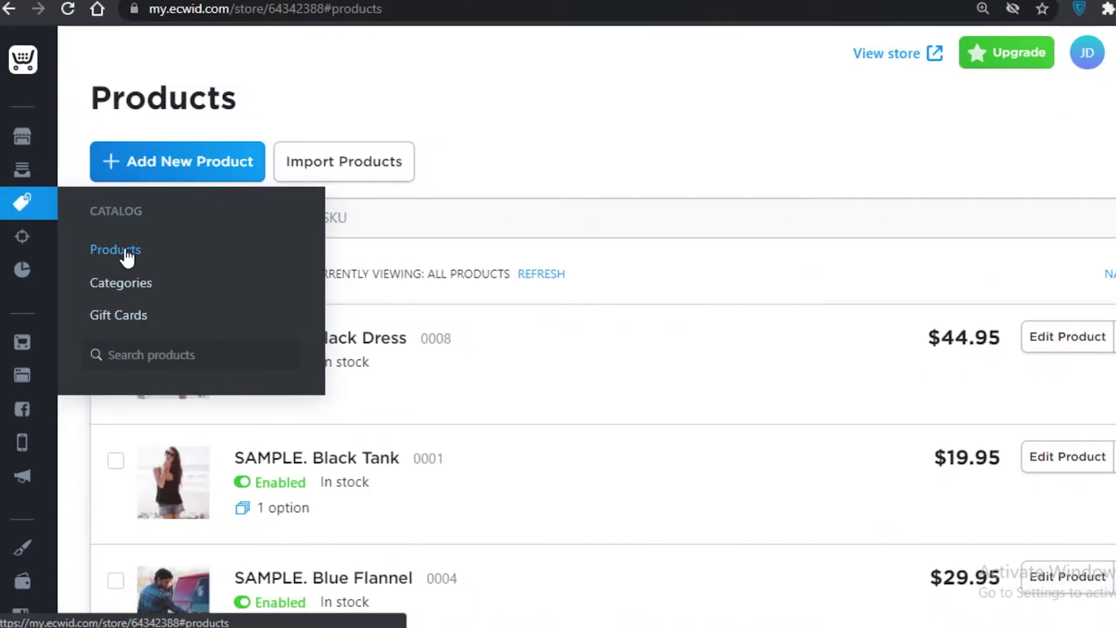
scroll(401, 149, "down", 3)
scroll(394, 157, "up", 3)
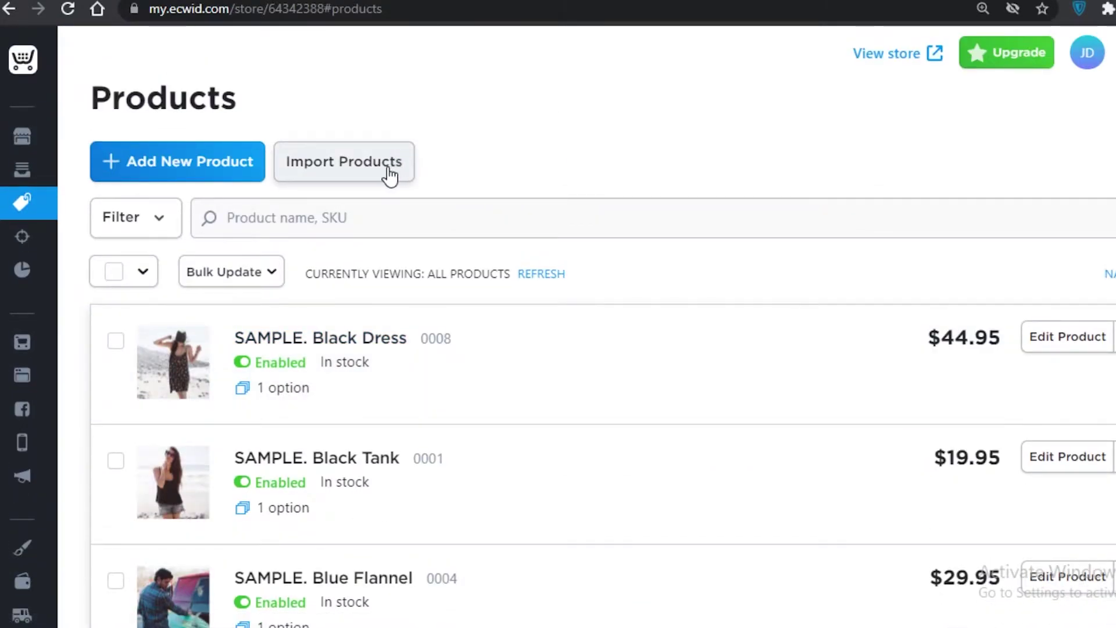
scroll(372, 198, "down", 4)
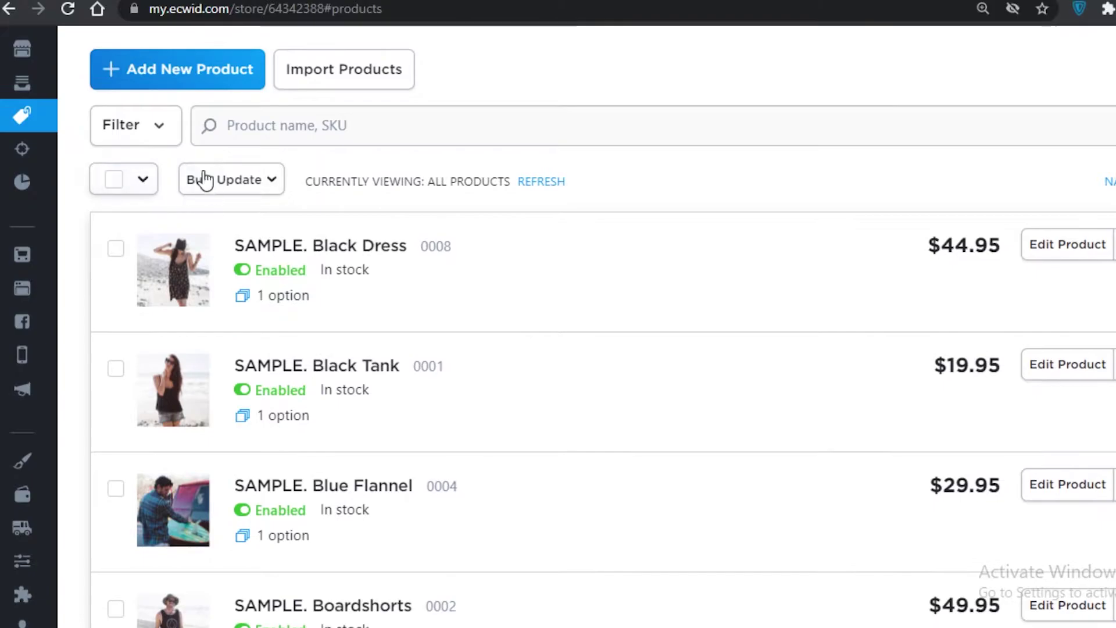
scroll(317, 355, "down", 4)
scroll(294, 355, "up", 6)
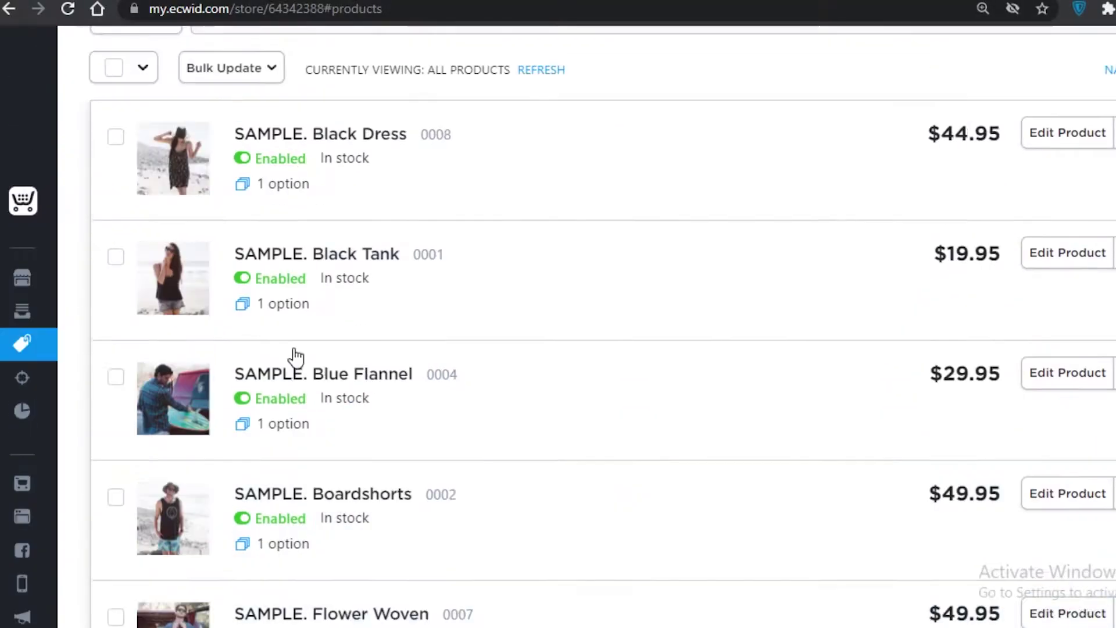
left_click(263, 186)
Choose Edit All to load every product in the Bulk Product Editor table.
left_click(242, 230)
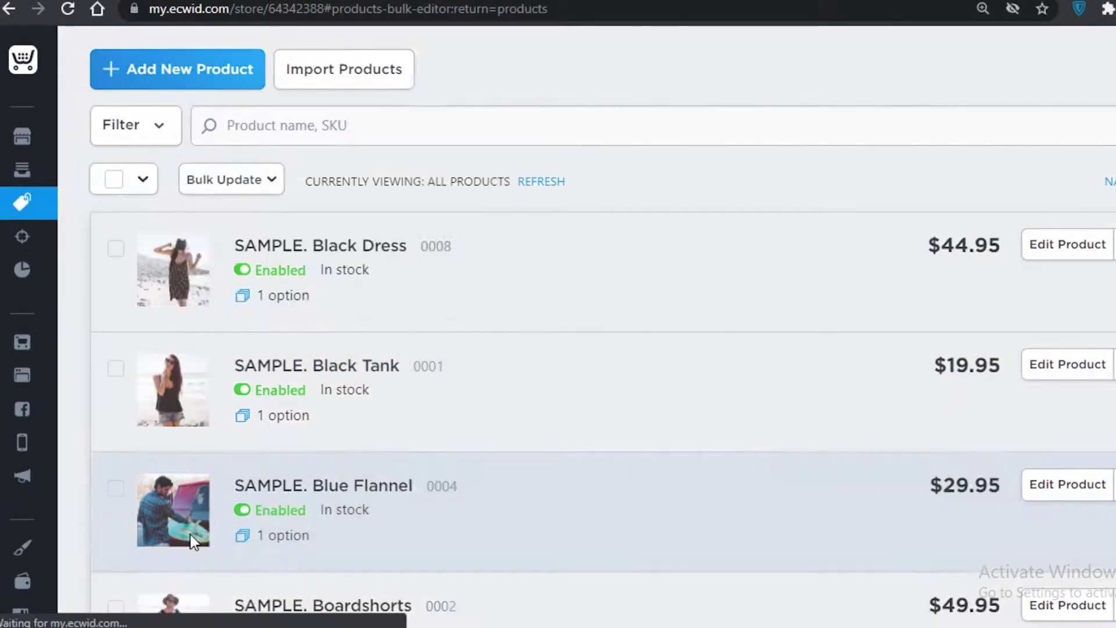
scroll(322, 326, "down", 2)
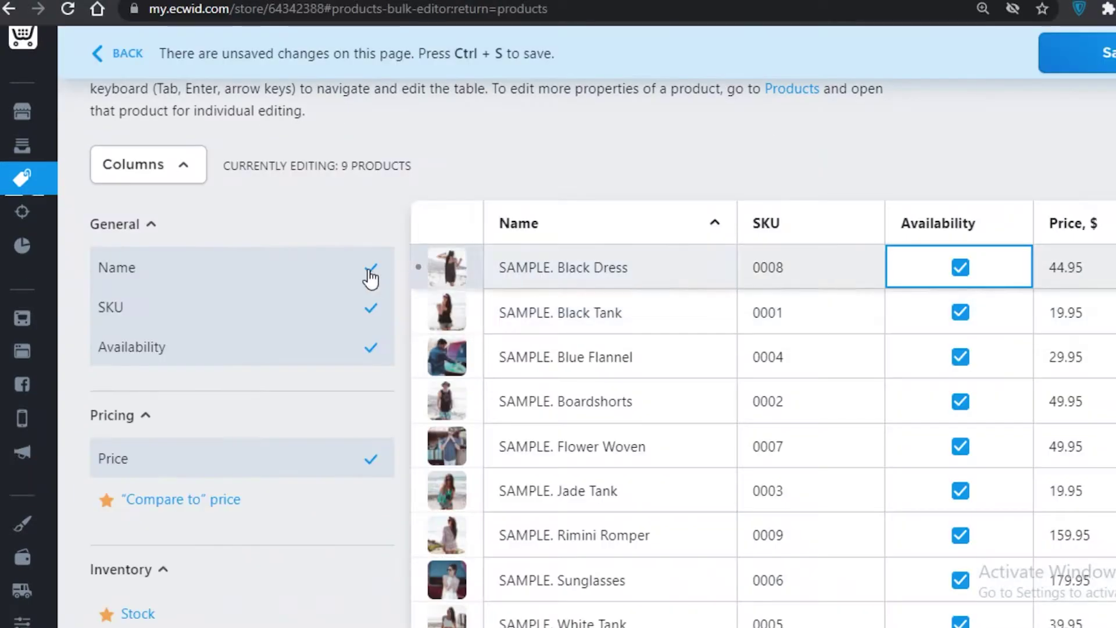
scroll(839, 284, "down", 1)
scroll(840, 285, "down", 1)
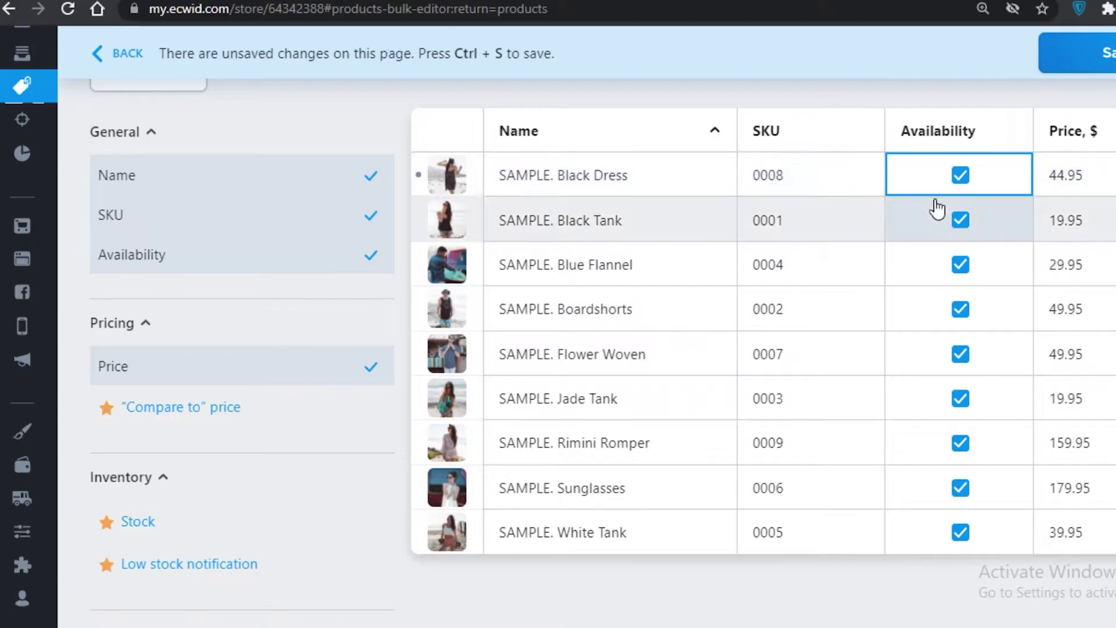
Uncheck availability for Black Dress, Black Tank, Blue Flannel and Boardshorts, then save.
left_click(961, 181)
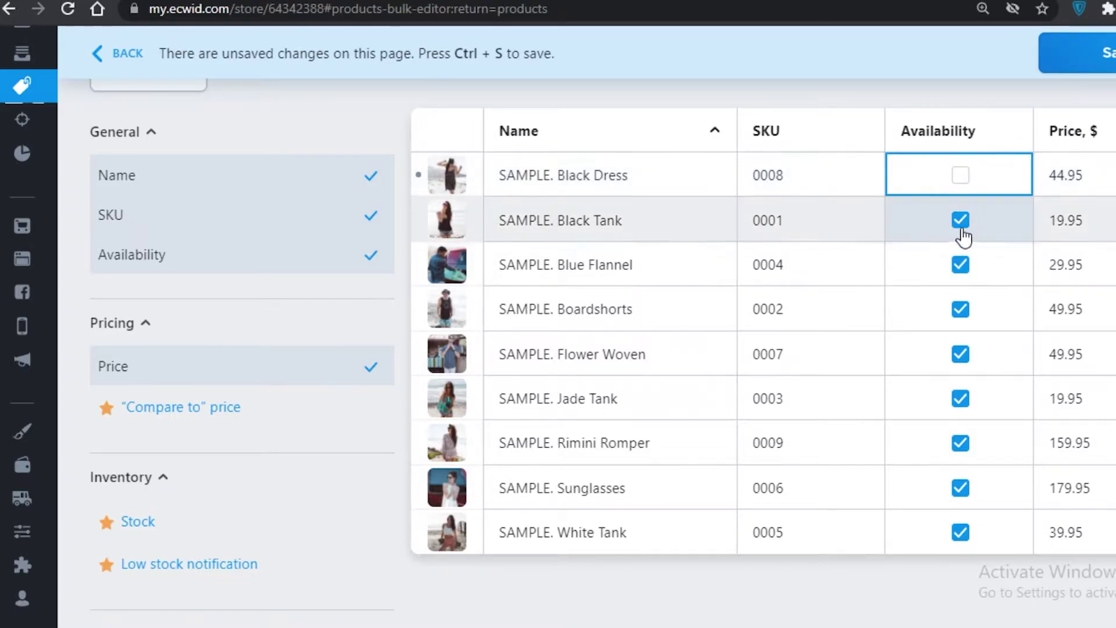
left_click(961, 232)
left_click(961, 264)
left_click(961, 309)
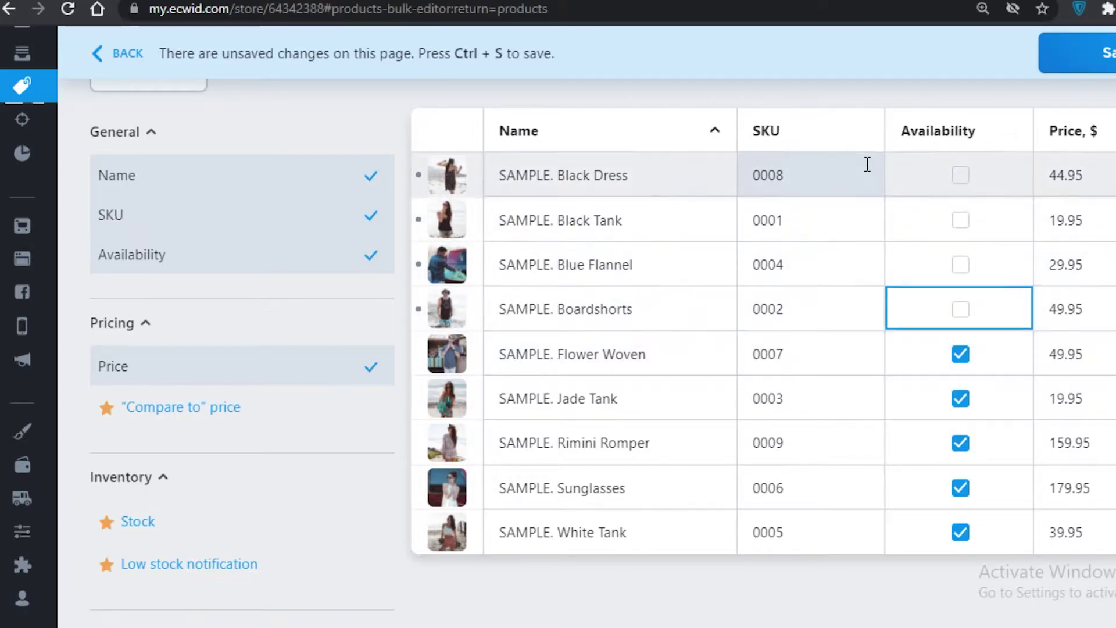
scroll(867, 165, "up", 3)
scroll(1098, 65, "down", 5)
left_click(1105, 65)
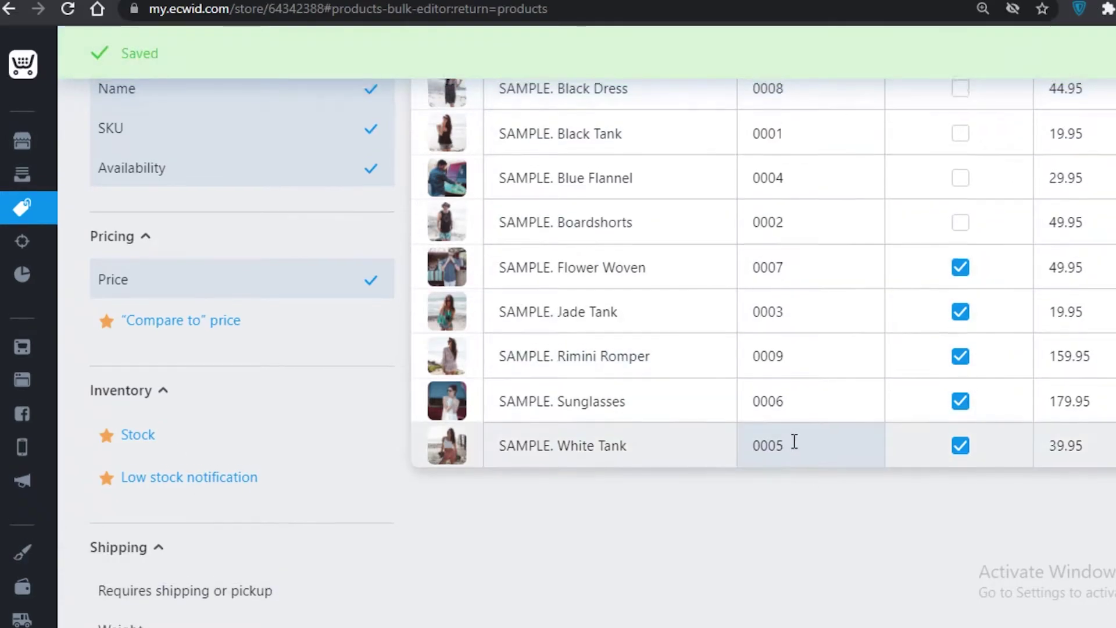
scroll(793, 444, "up", 3)
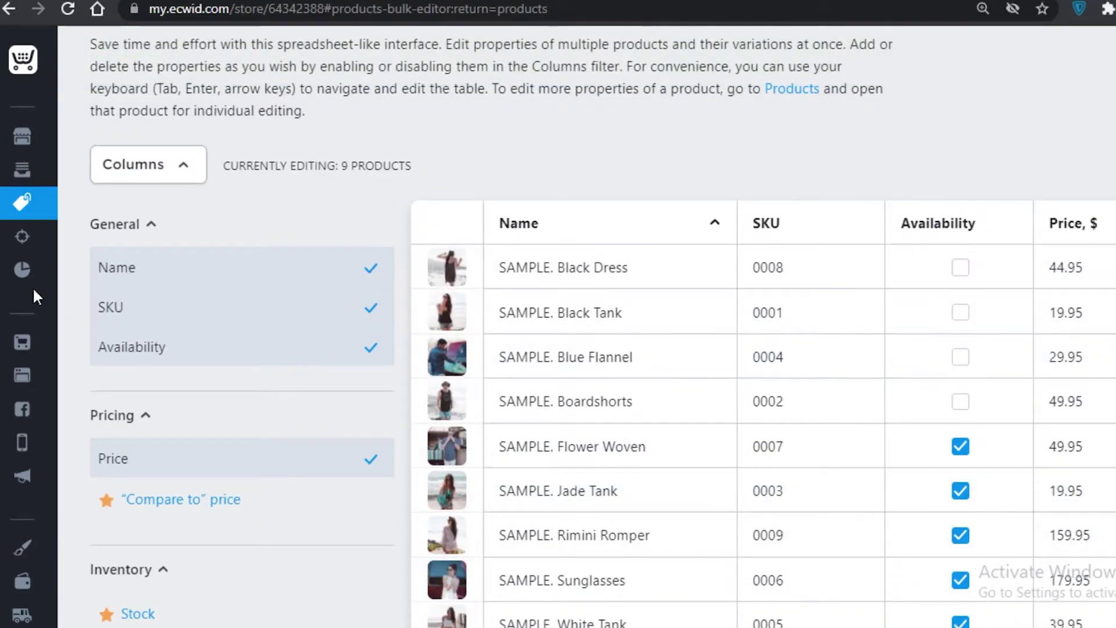
mouse_move(22, 244)
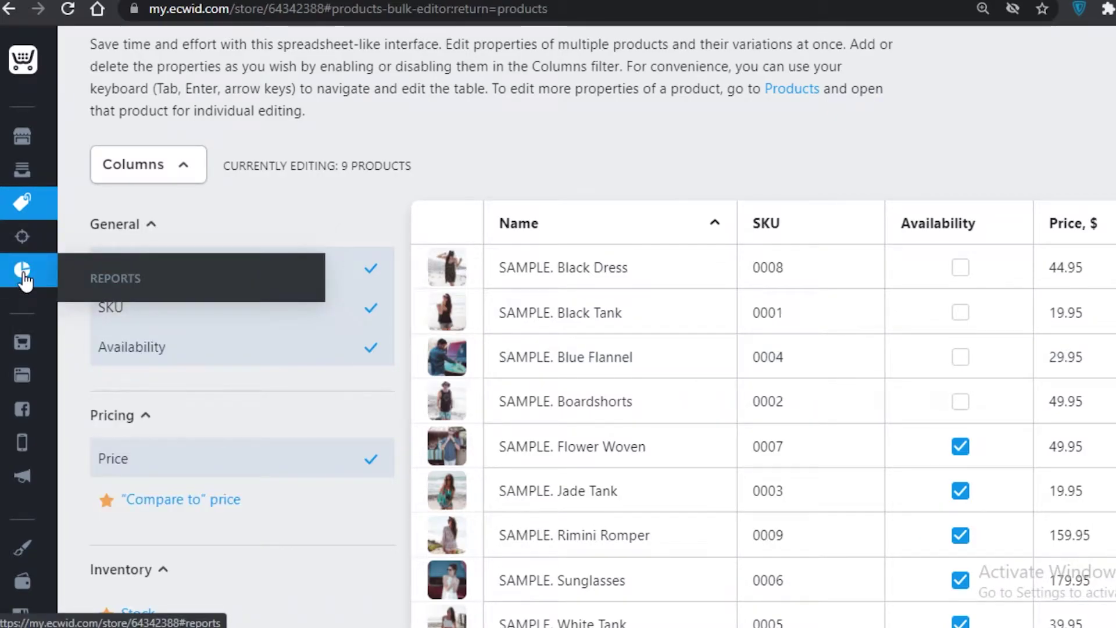
Browse the Reports, Sell on Facebook and Mobile pages, ending on Payment settings.
left_click(24, 279)
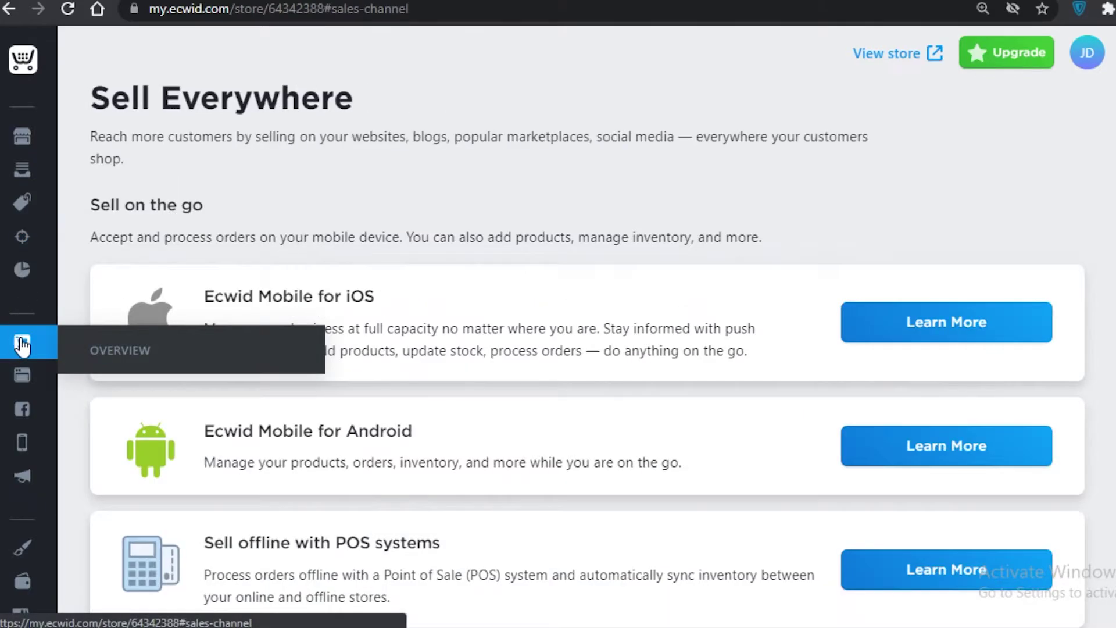
left_click(19, 413)
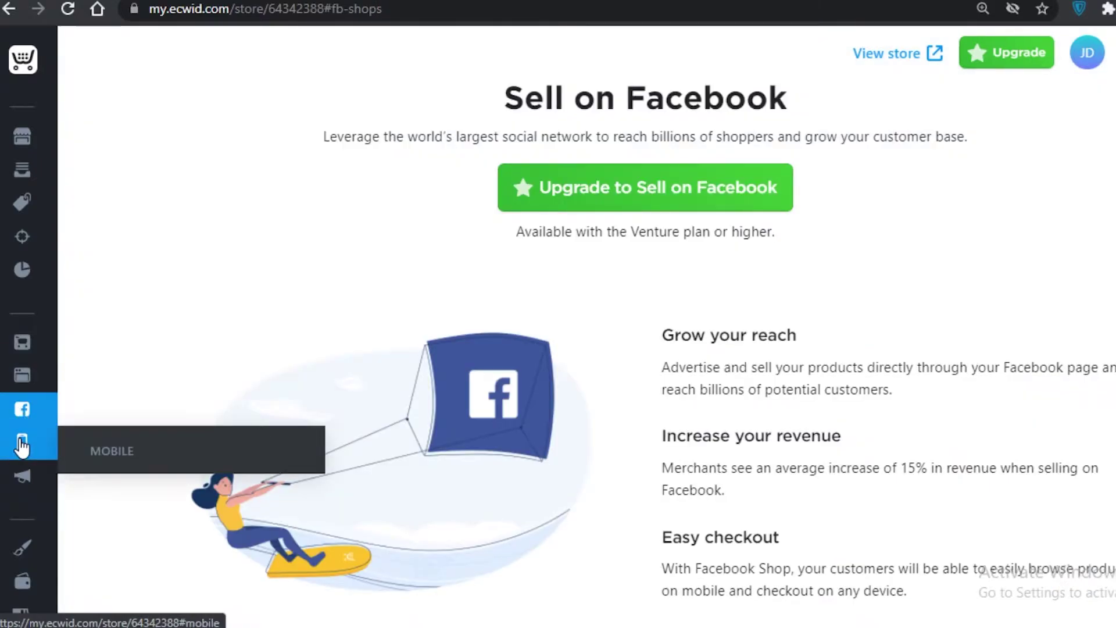
left_click(22, 444)
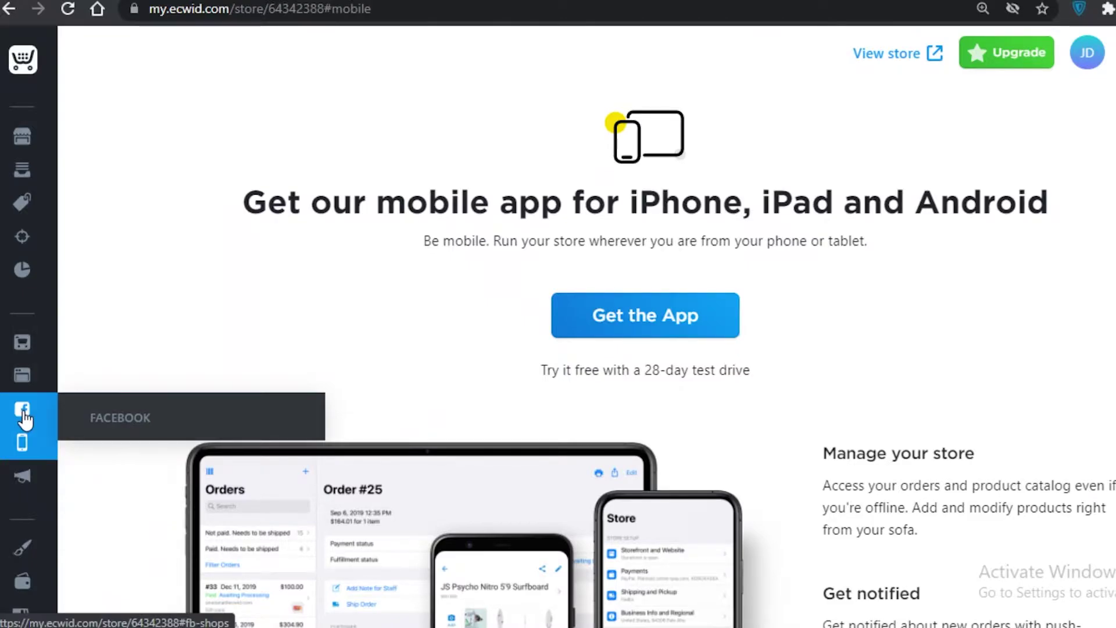
left_click(22, 581)
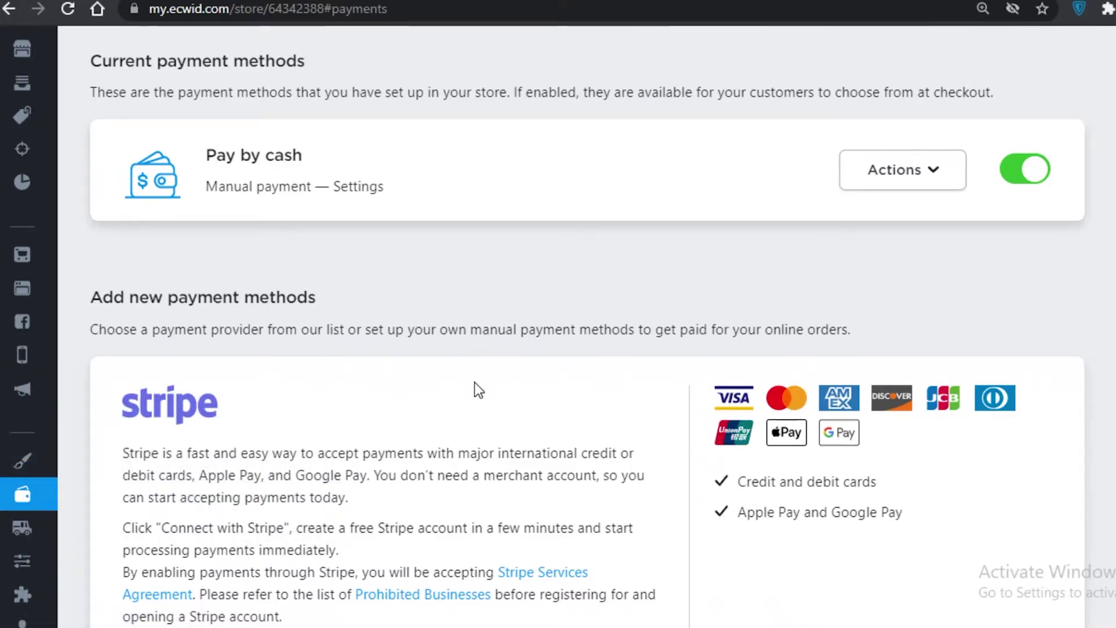
Review the Stripe and Square payment providers, then go to Shipping, Delivery, and Pickup.
scroll(478, 390, "down", 2)
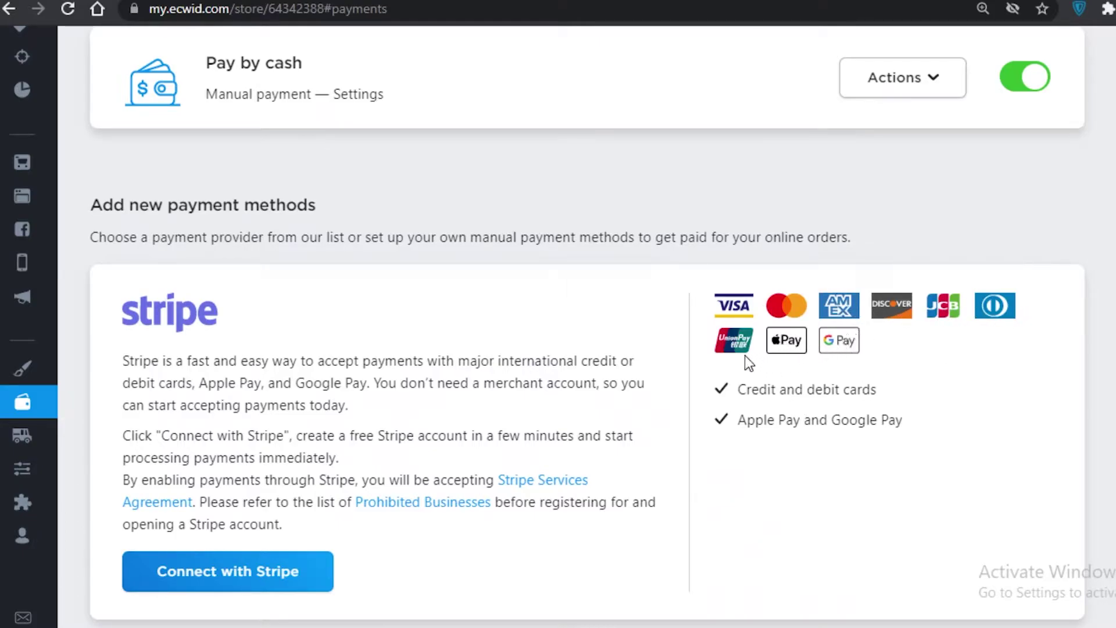
scroll(402, 470, "up", 4)
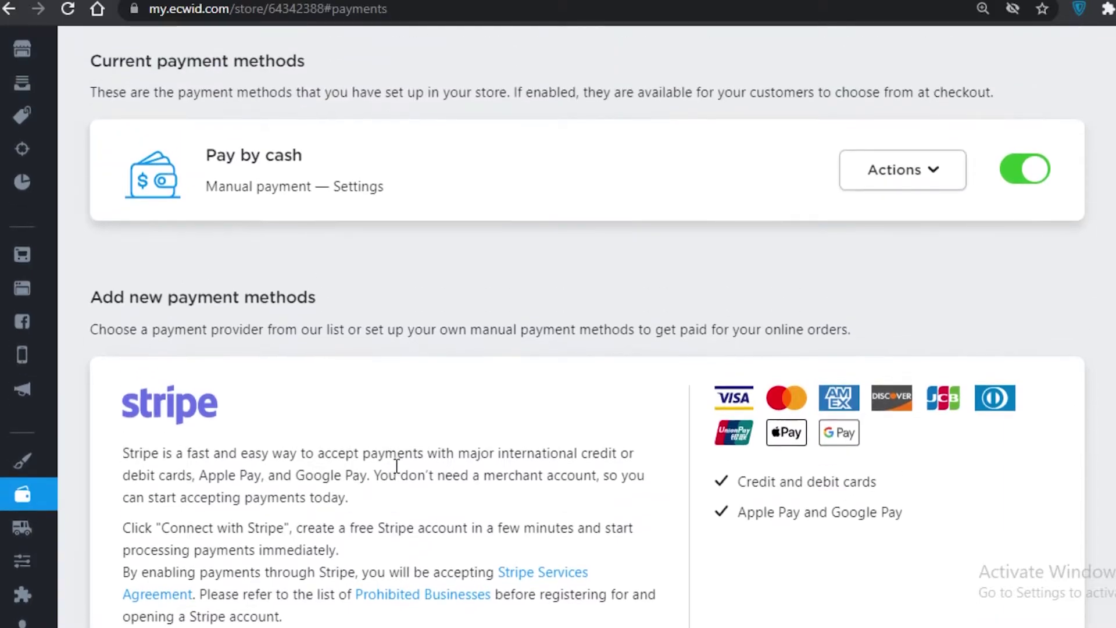
mouse_move(399, 263)
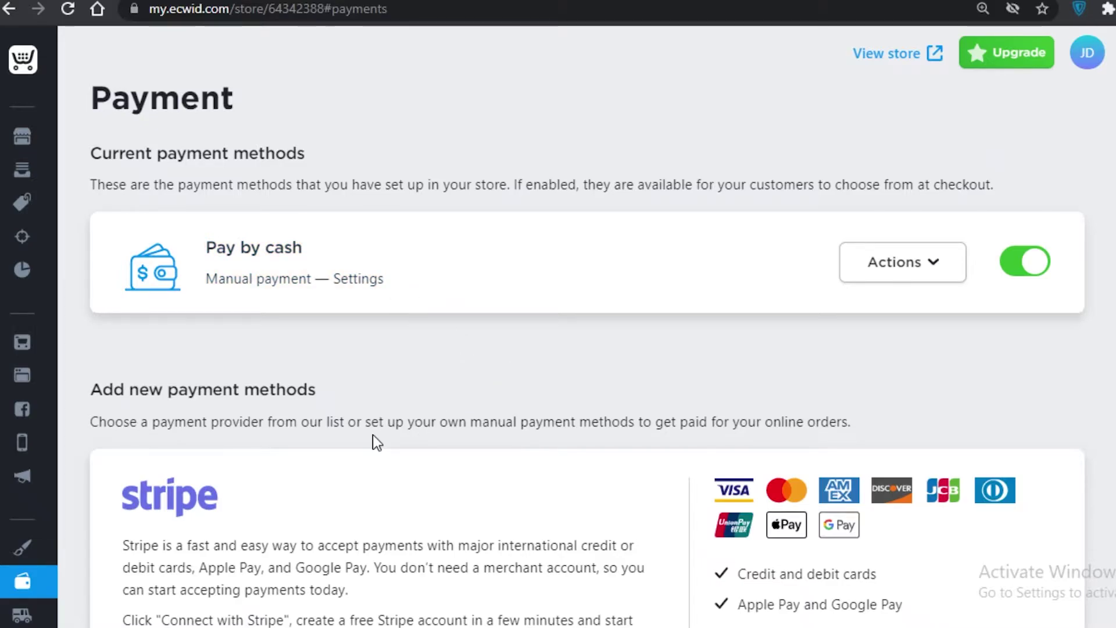
scroll(365, 354, "down", 6)
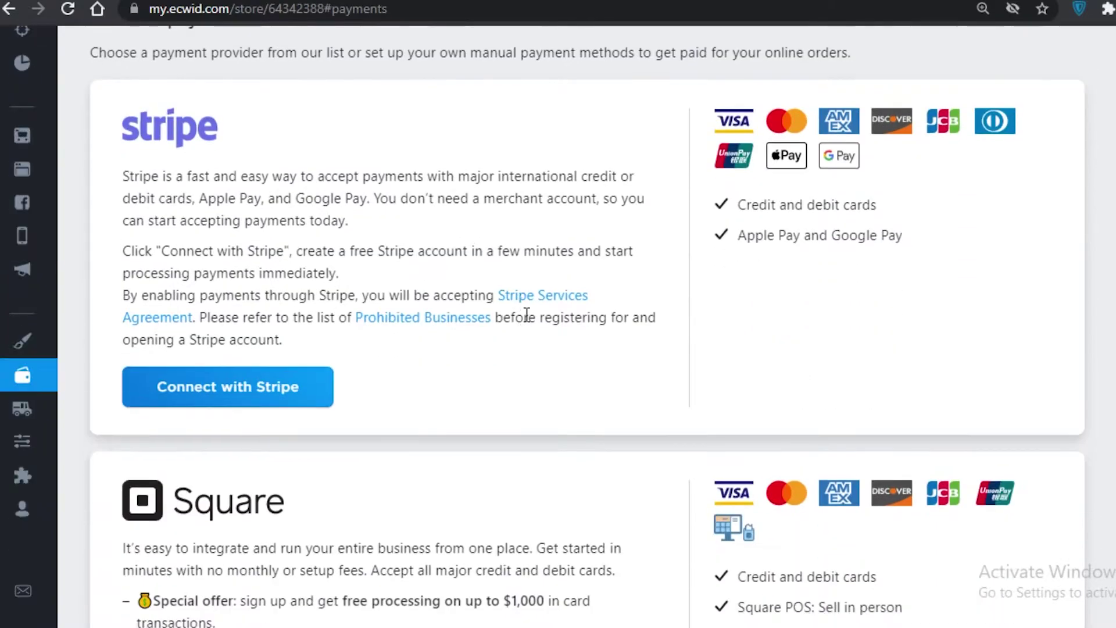
scroll(511, 331, "up", 3)
scroll(471, 355, "up", 3)
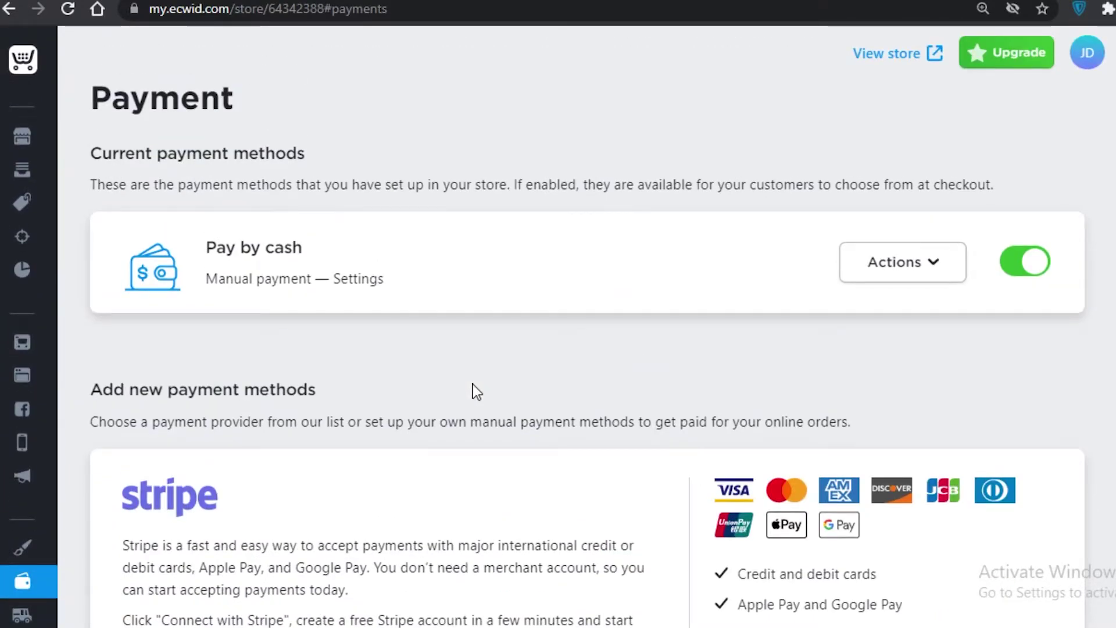
scroll(481, 378, "down", 12)
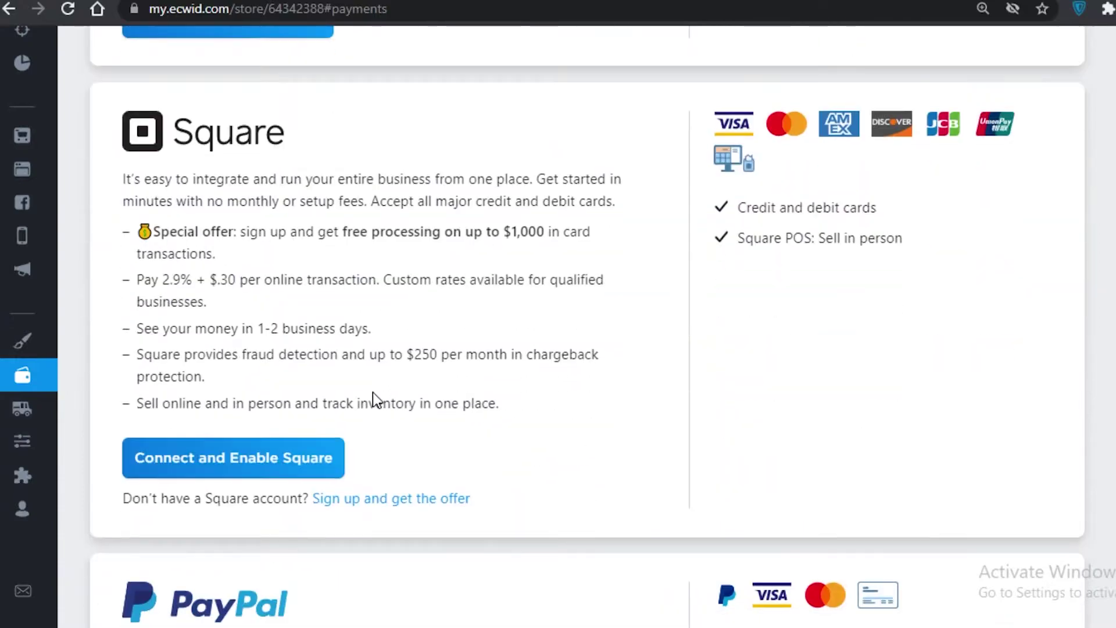
scroll(456, 284, "up", 2)
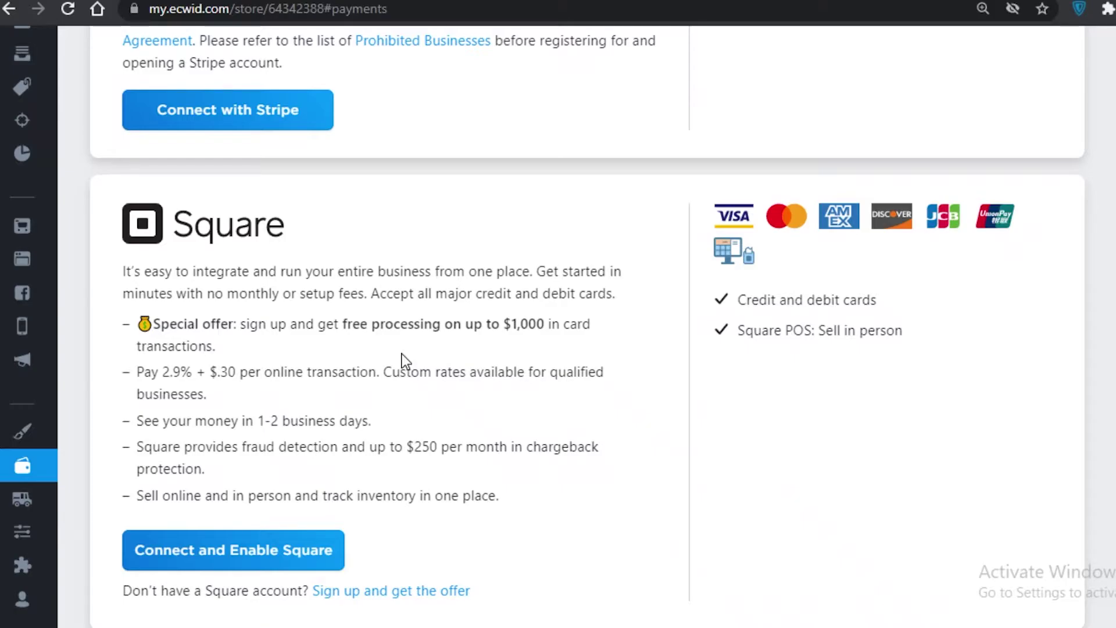
left_click(26, 499)
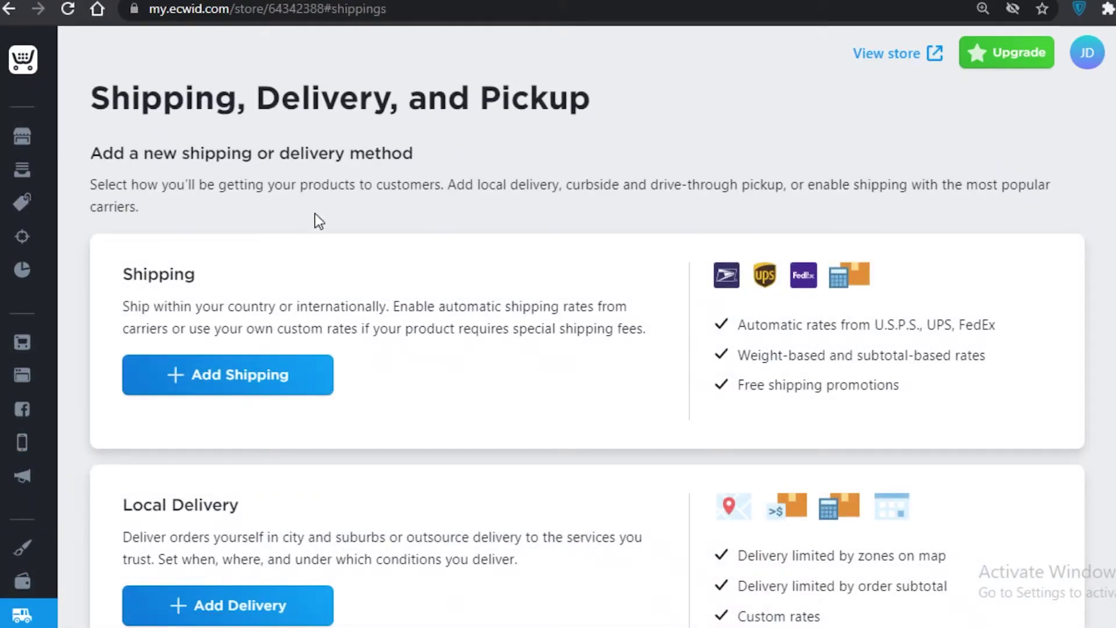
Scroll through the Shipping, Delivery and Pickup options page.
scroll(314, 213, "down", 2)
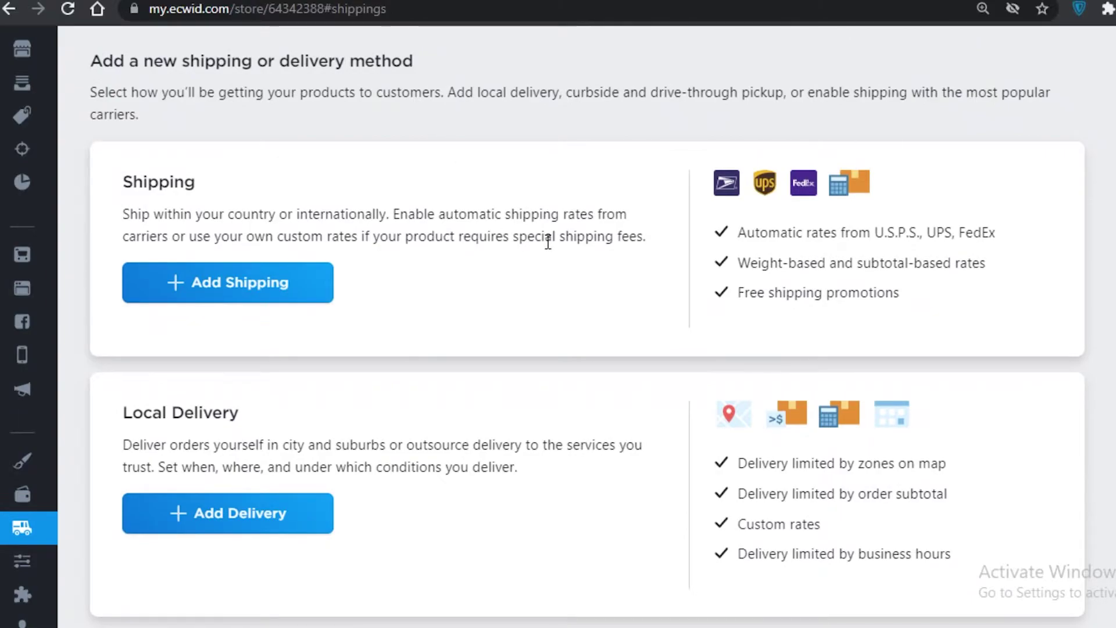
scroll(528, 303, "down", 2)
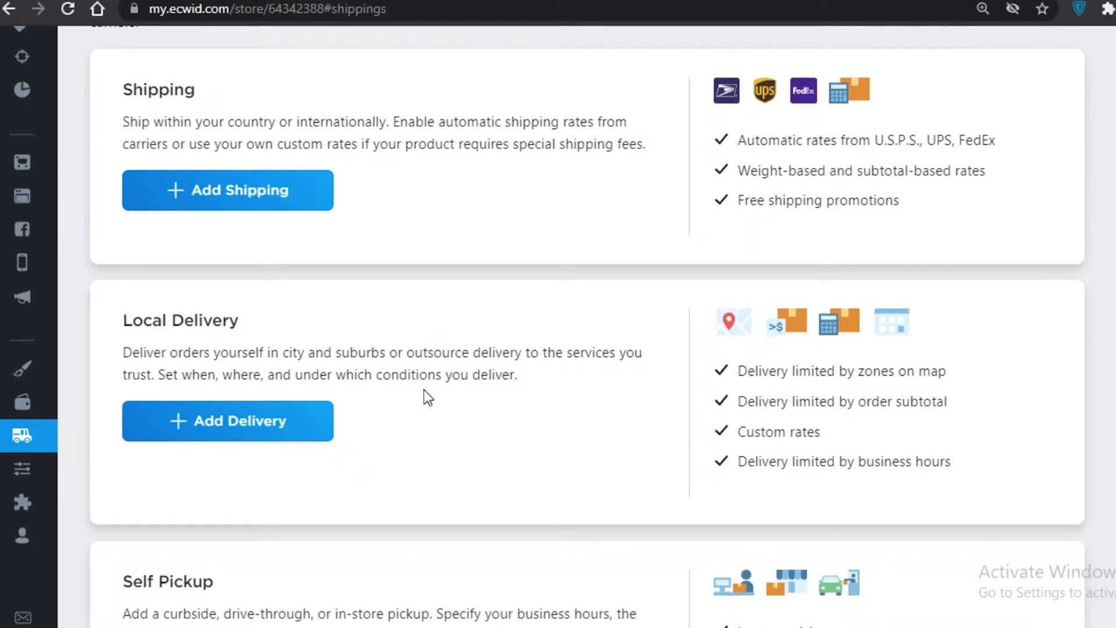
scroll(429, 398, "down", 3)
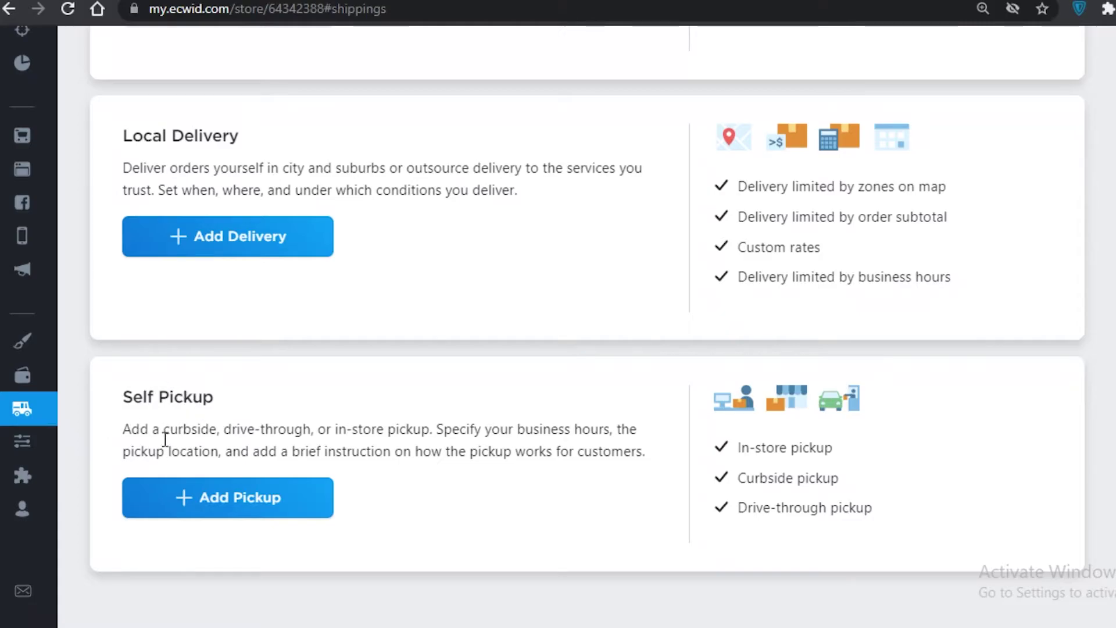
scroll(164, 438, "down", 2)
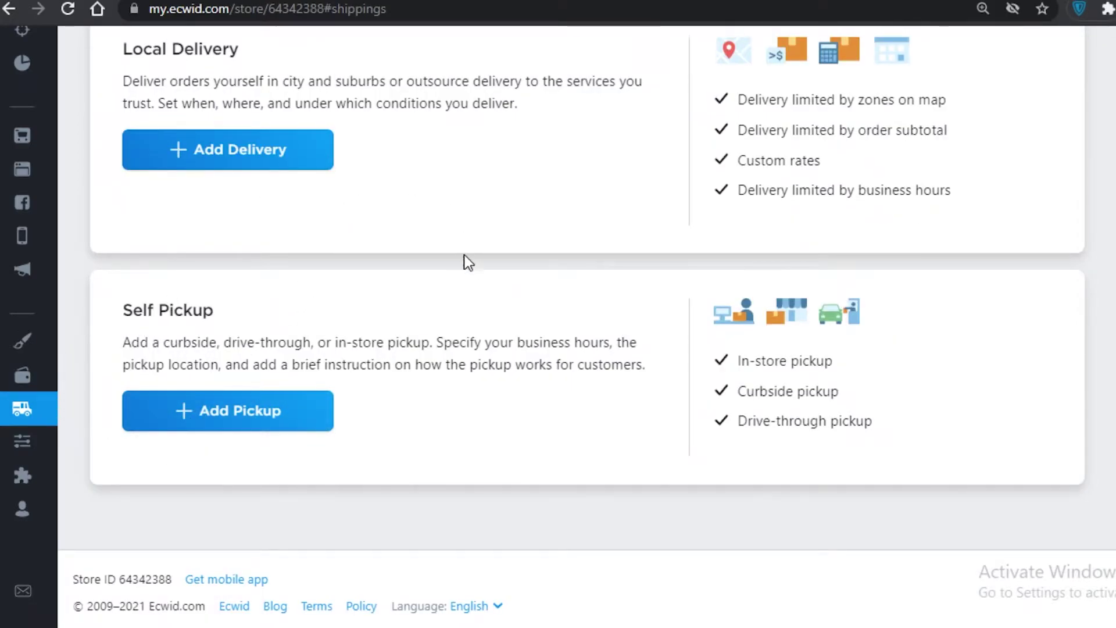
scroll(406, 341, "up", 5)
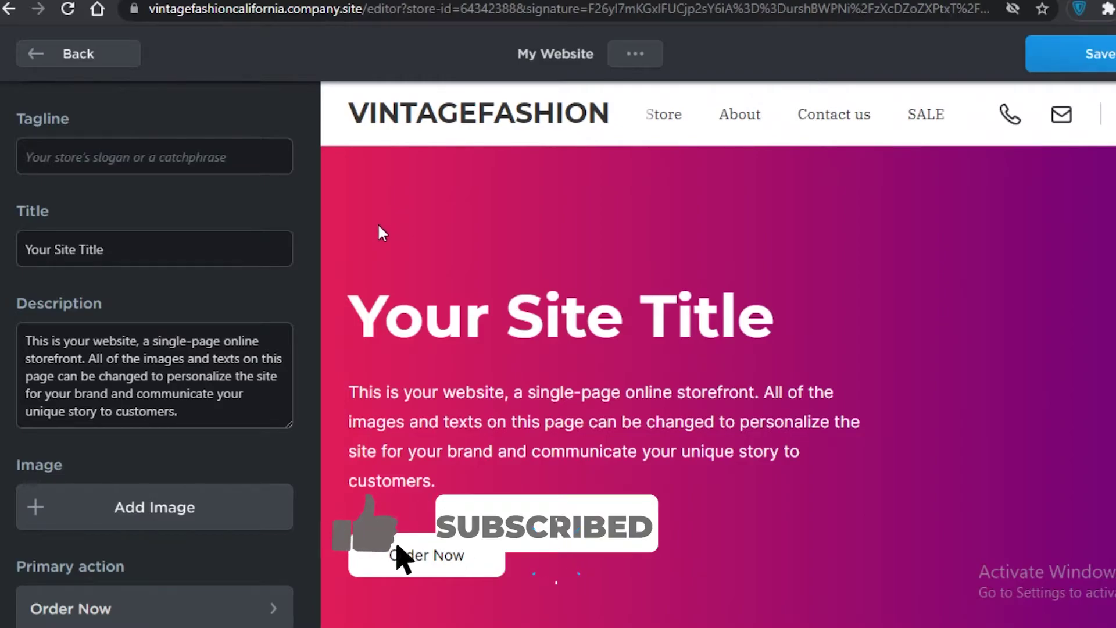
Back out of the Add Block gallery to the Site Blocks list without adding anything.
scroll(106, 215, "up", 2)
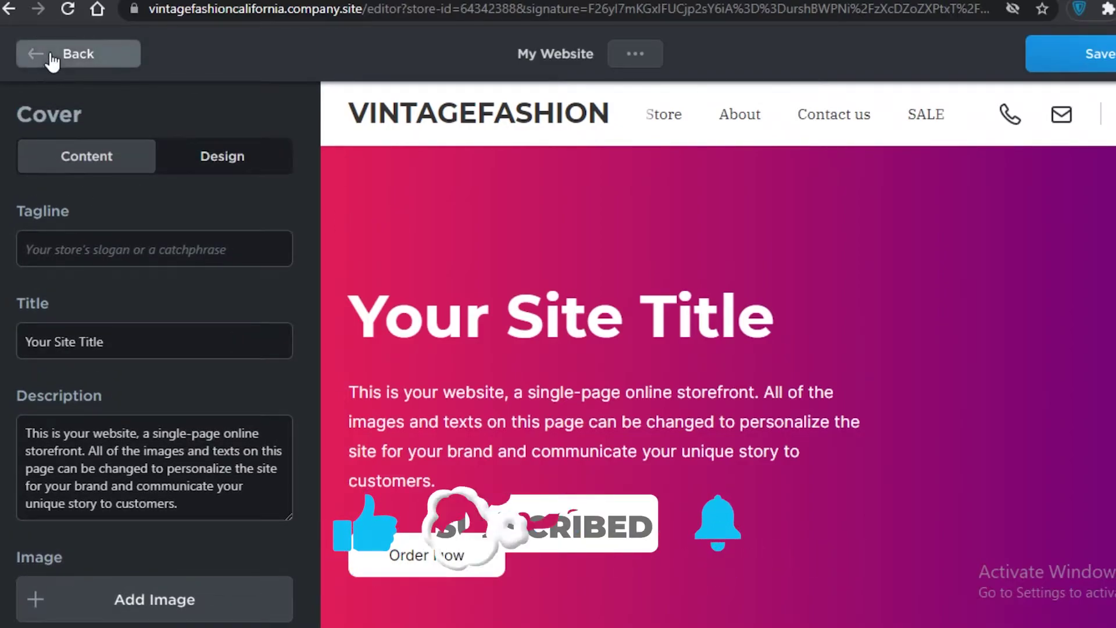
left_click(45, 56)
left_click(49, 59)
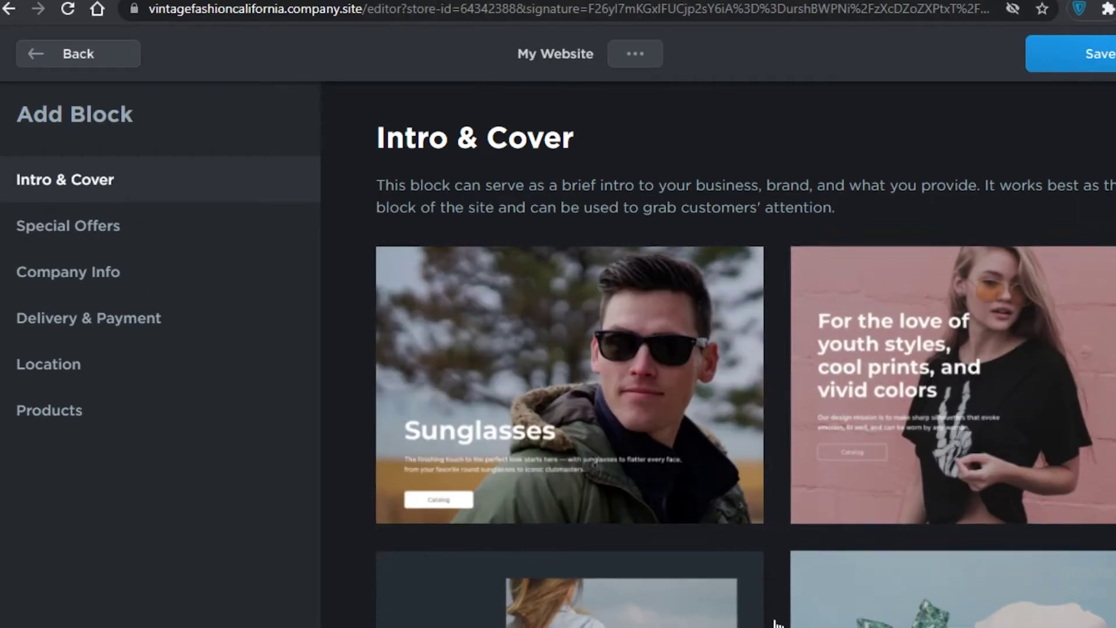
scroll(553, 269, "down", 10)
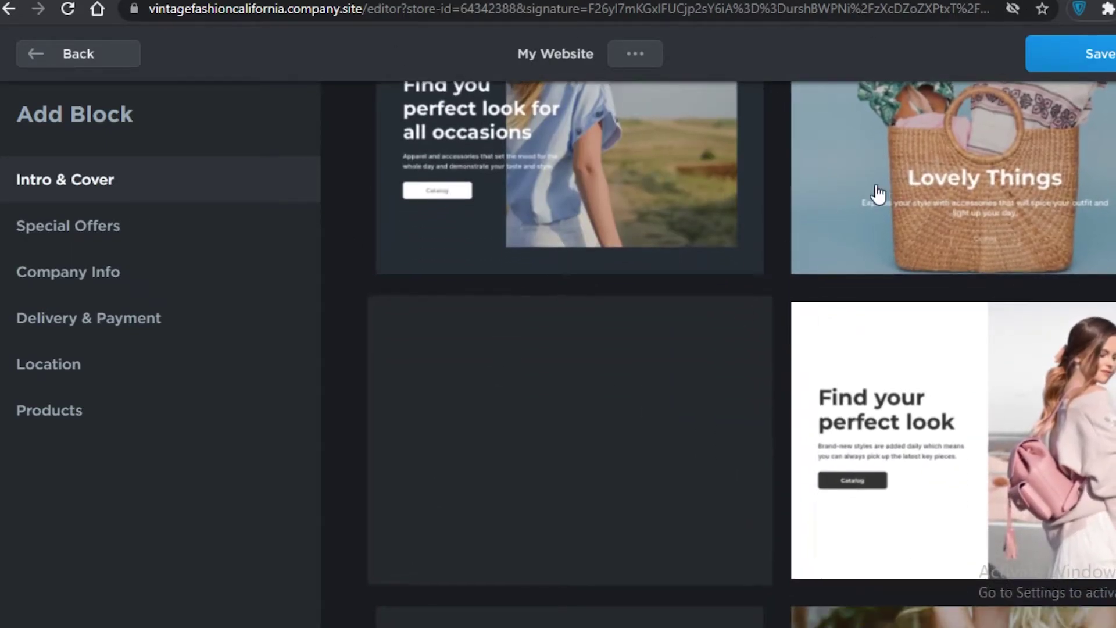
scroll(728, 289, "down", 6)
scroll(805, 320, "up", 7)
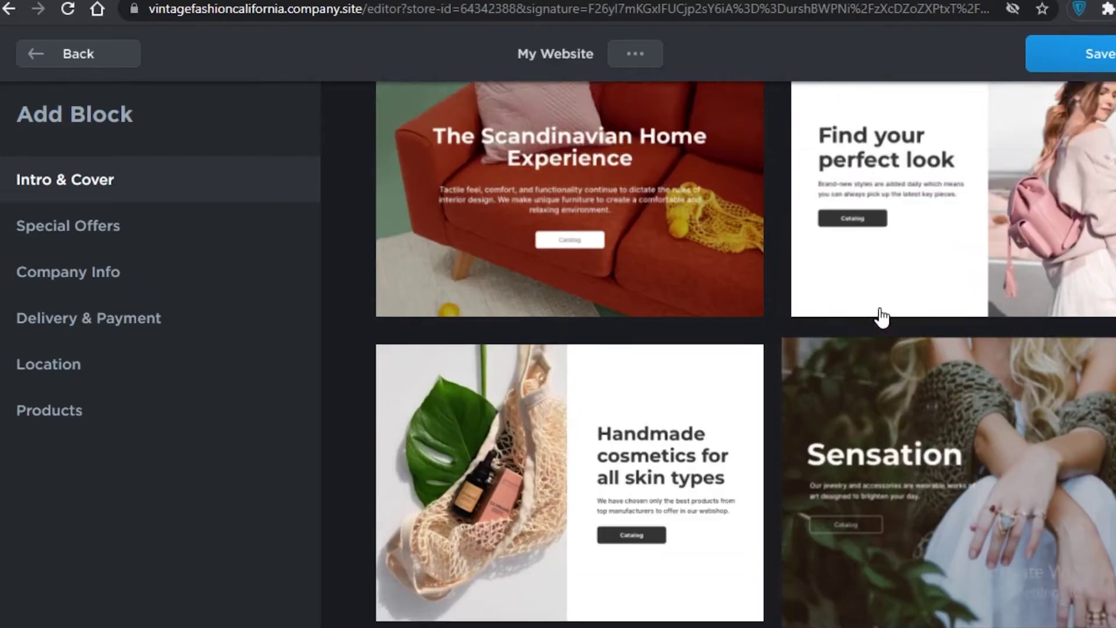
left_click(67, 61)
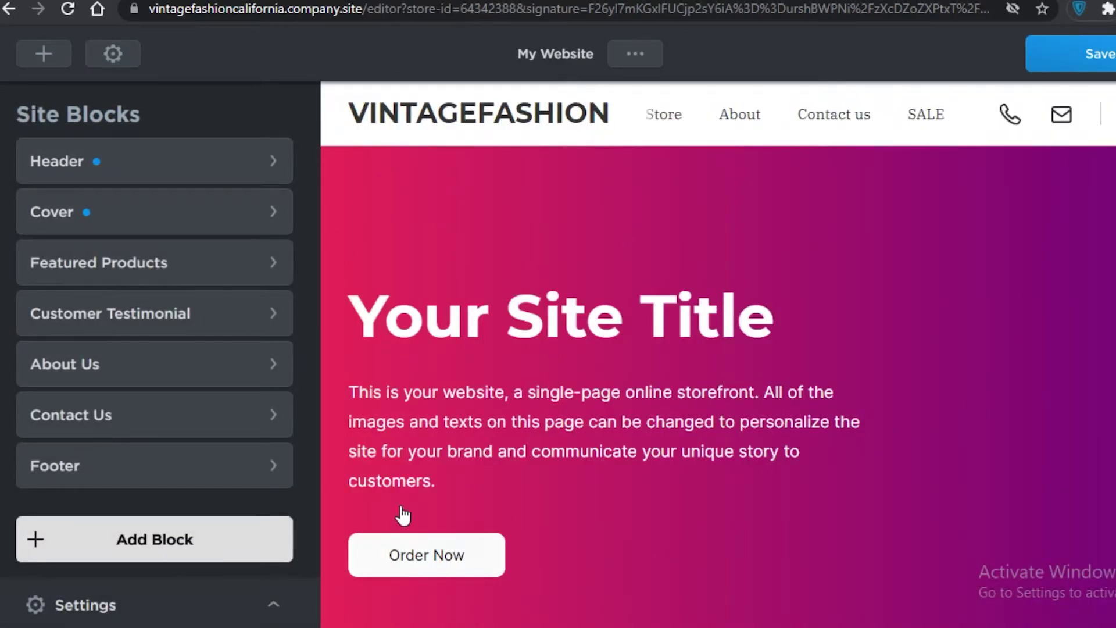
Upload the runway fashion-show photo from Pictures as the Cover block's image.
left_click(154, 211)
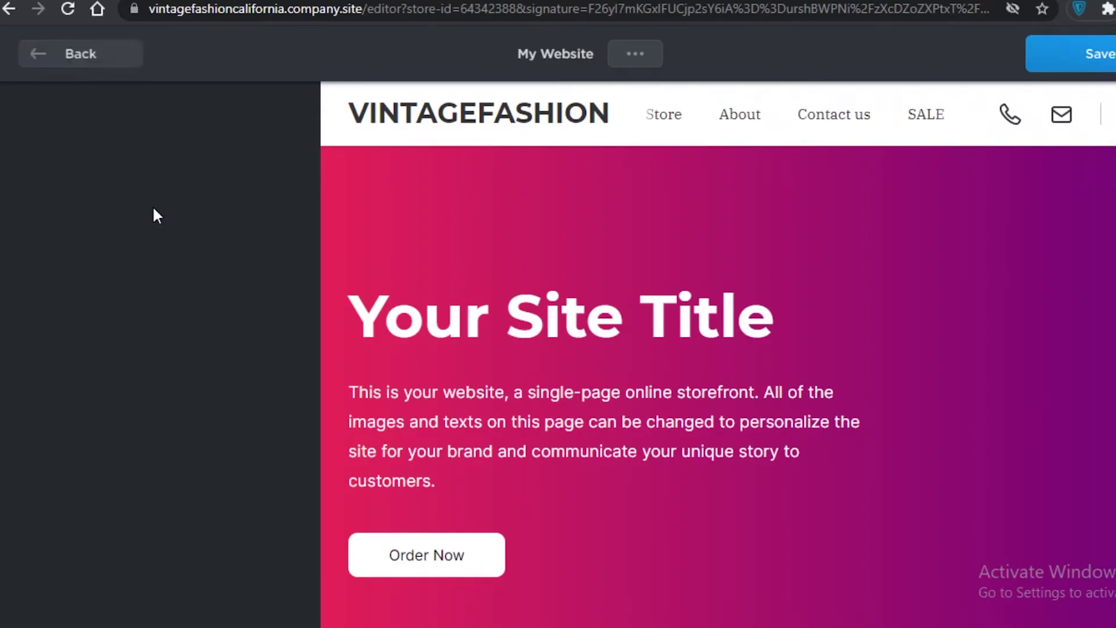
scroll(125, 349, "down", 4)
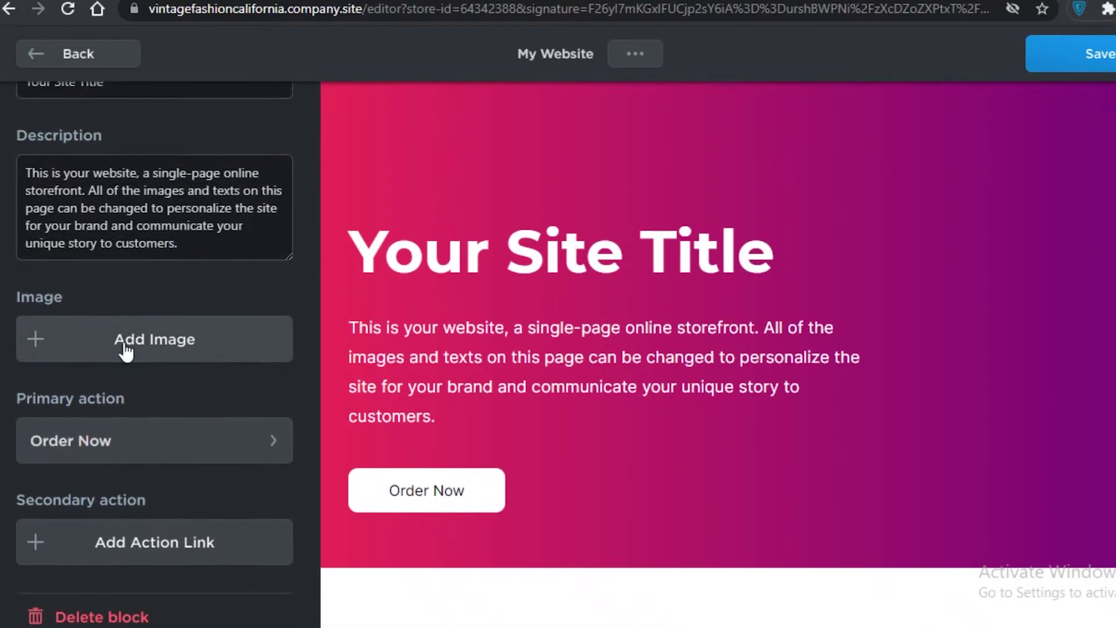
left_click(80, 336)
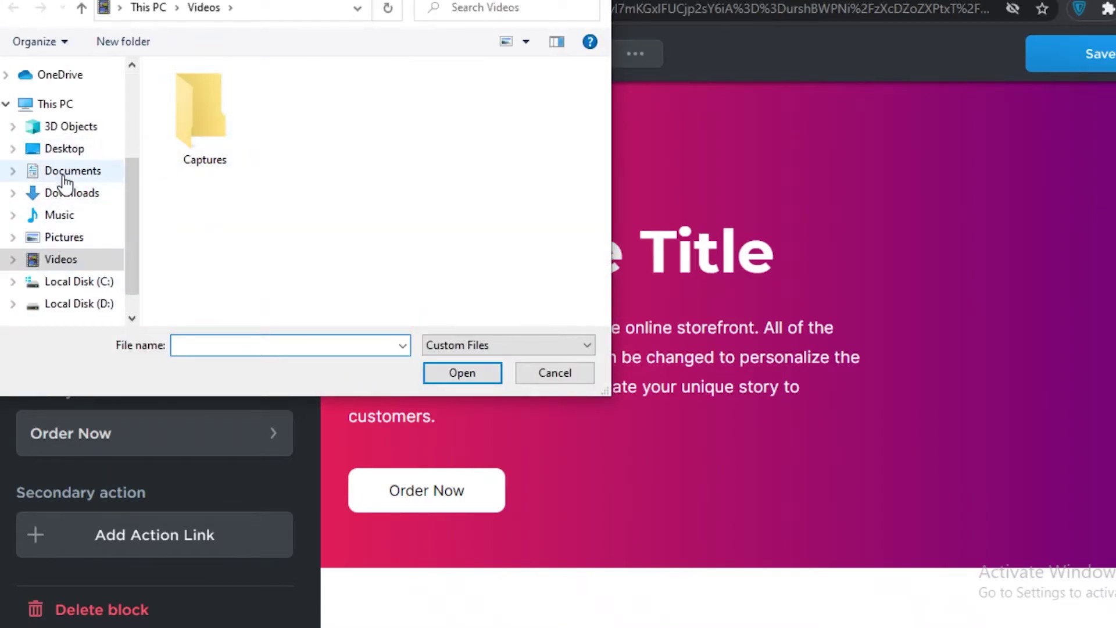
left_click(45, 238)
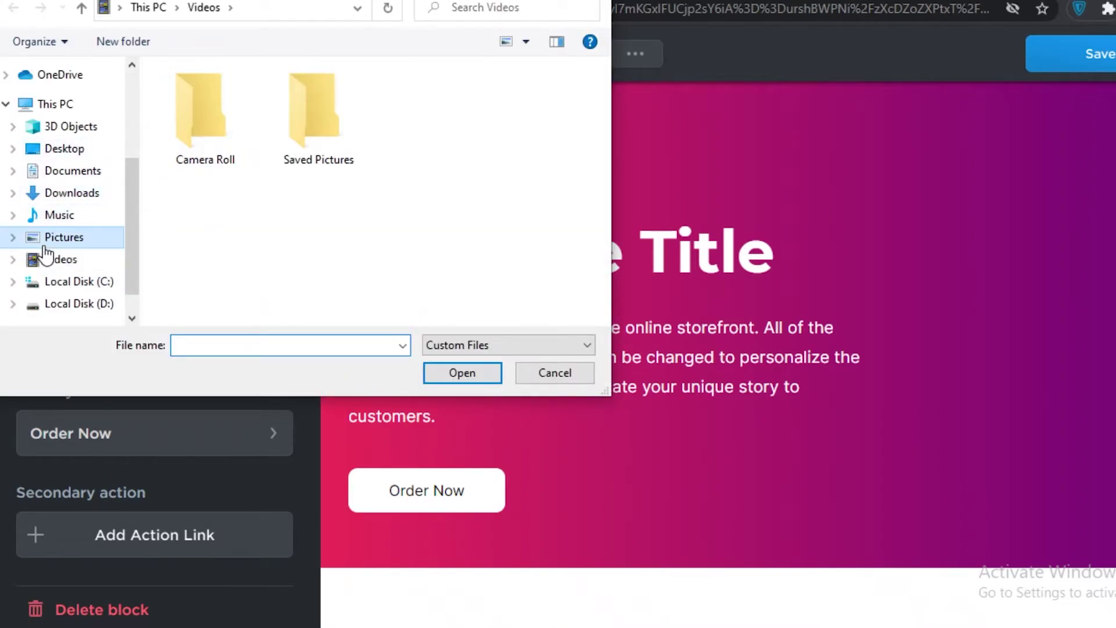
scroll(56, 154, "up", 1)
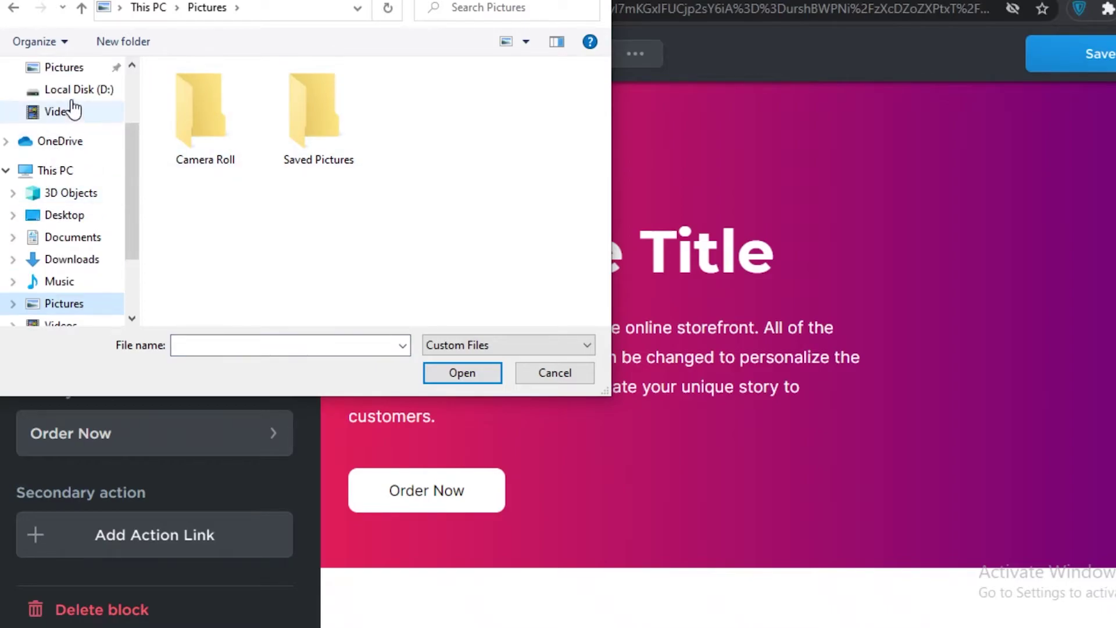
scroll(41, 160, "up", 3)
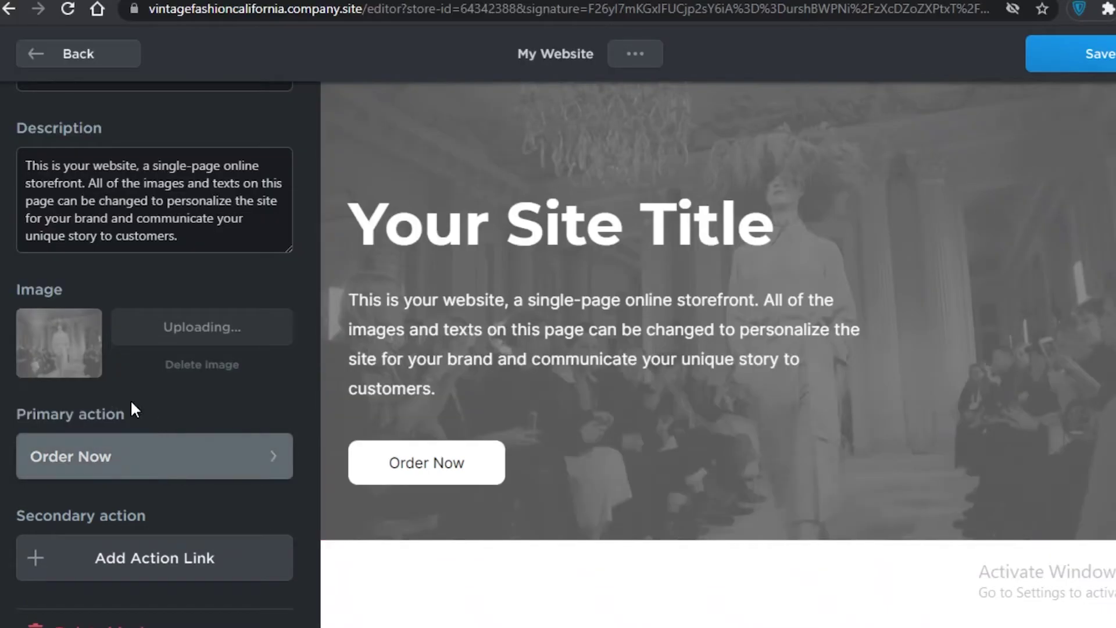
Set the cover description to 'True Vintage Fashion from the roots California' and title to 'Buy Vintage, buy classics.'.
scroll(192, 234, "up", 2)
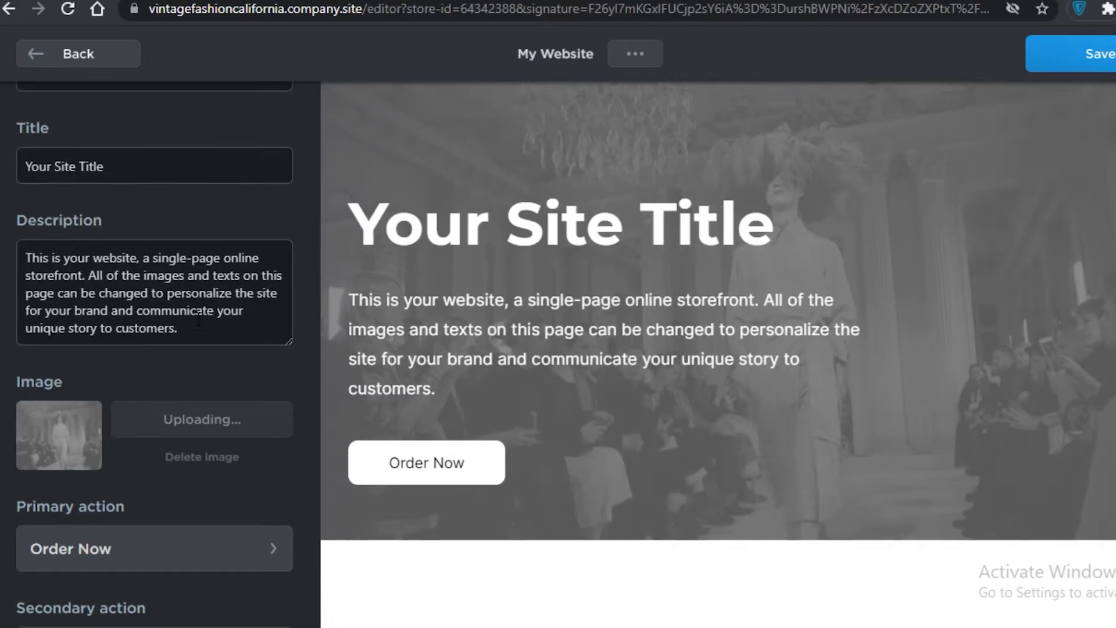
left_click_drag(179, 329, 16, 170)
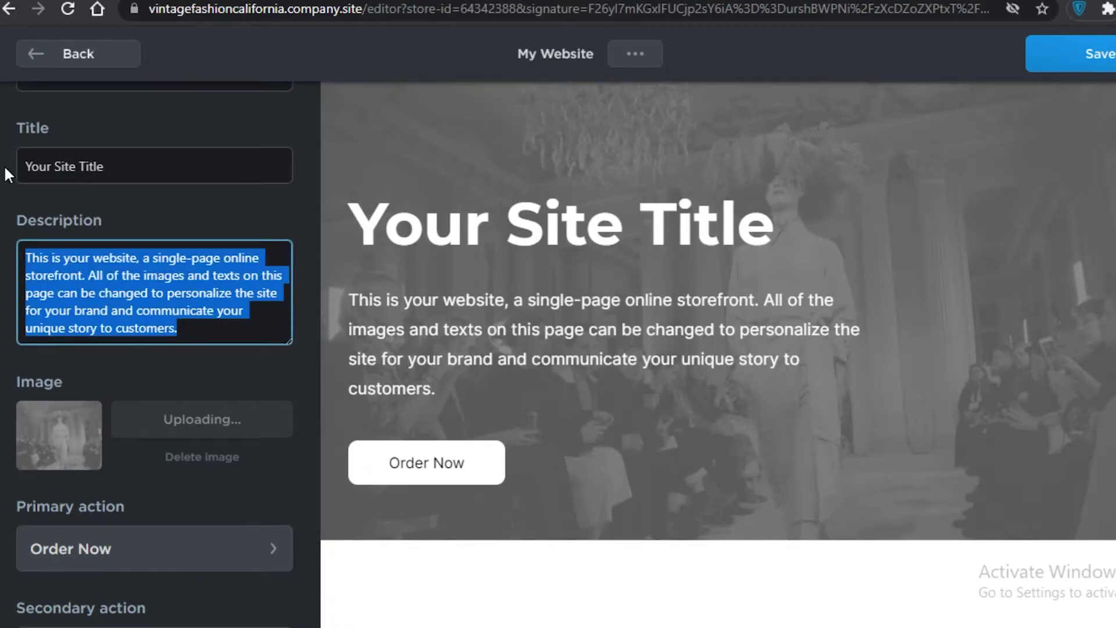
key("BackSpace")
type("True ")
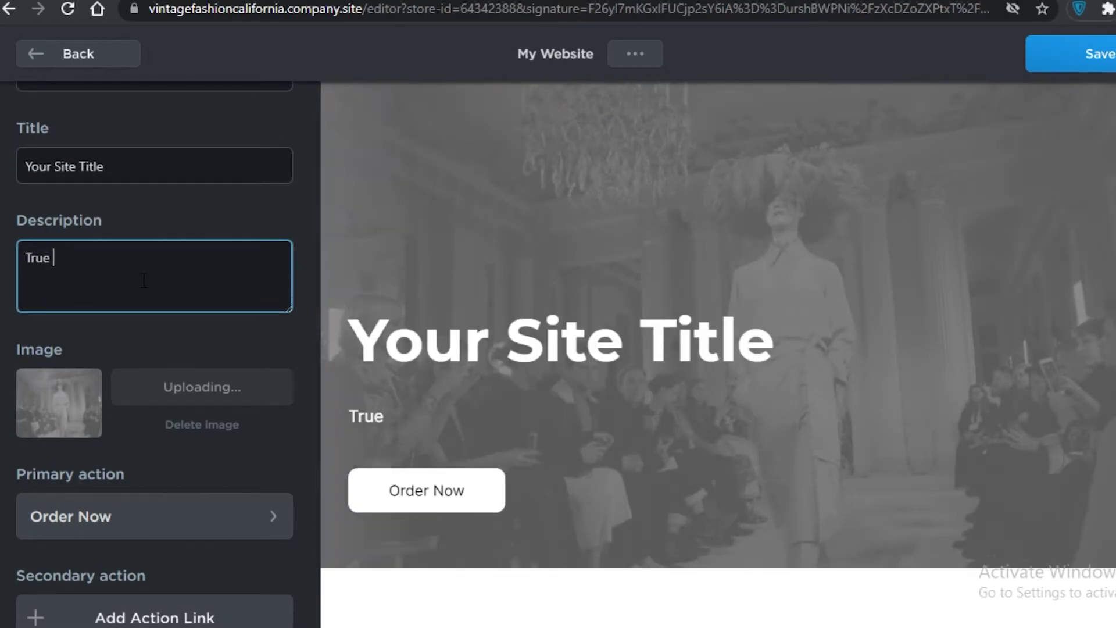
type("Vintage F")
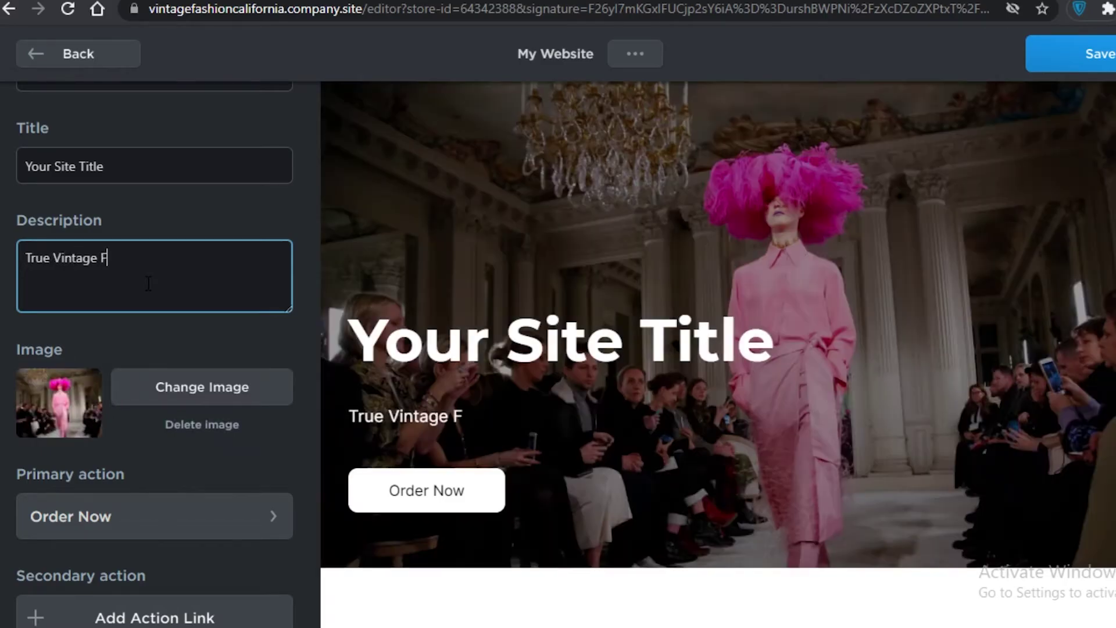
type("ashion from the r")
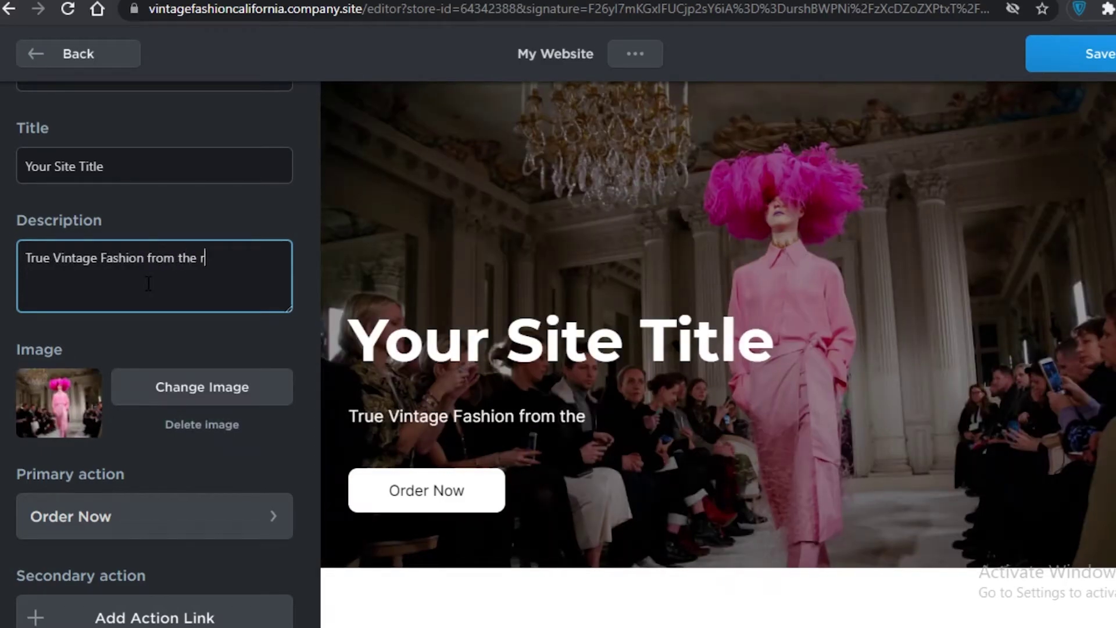
type("oots California")
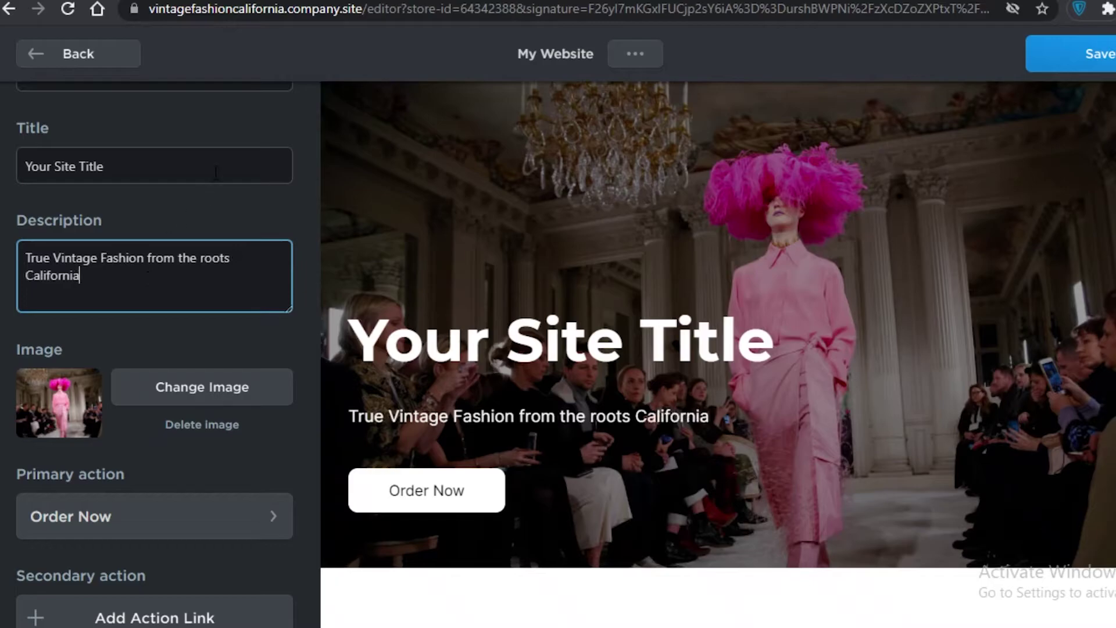
left_click(216, 171)
type("Buy ")
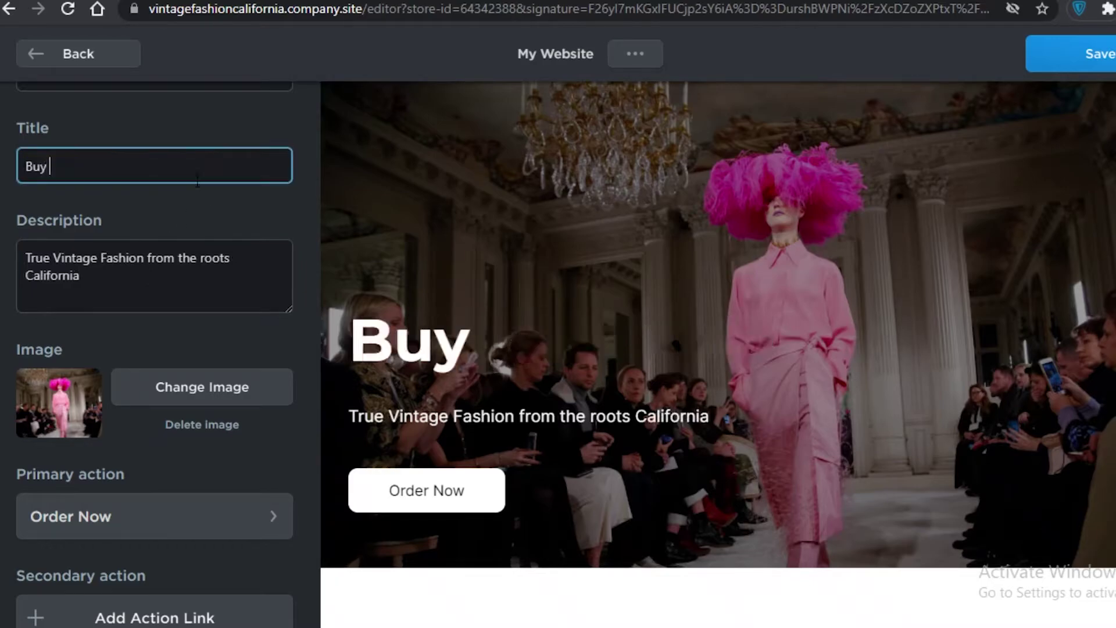
type("Vintage, ")
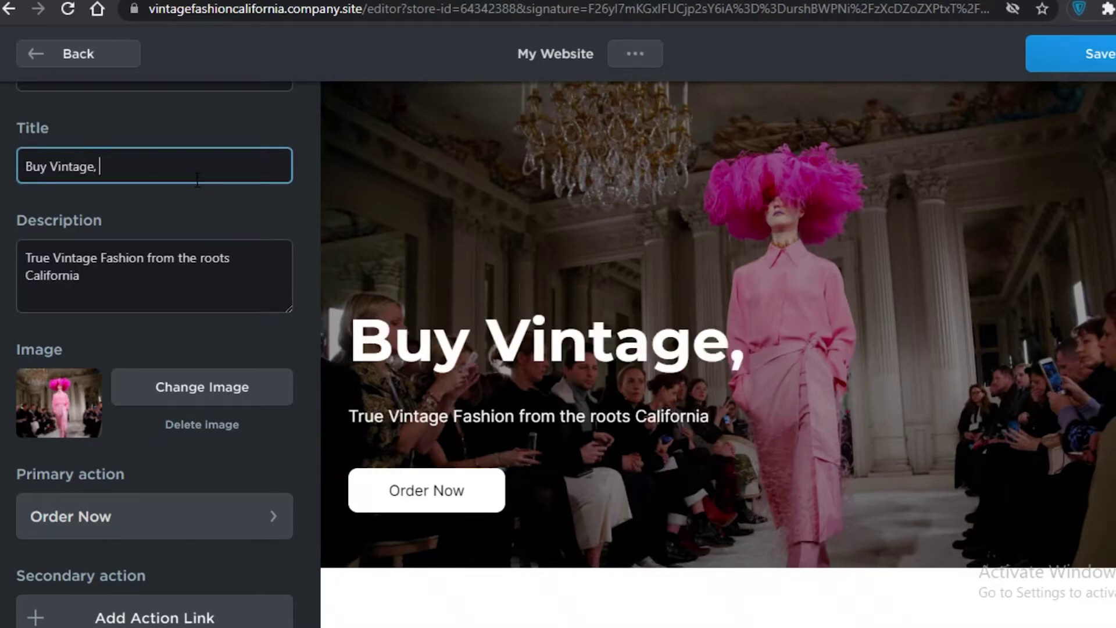
type("buy classics.")
Set the cover tagline to 'Vintage: Better for you and the planet.'.
scroll(206, 185, "up", 3)
left_click(200, 246)
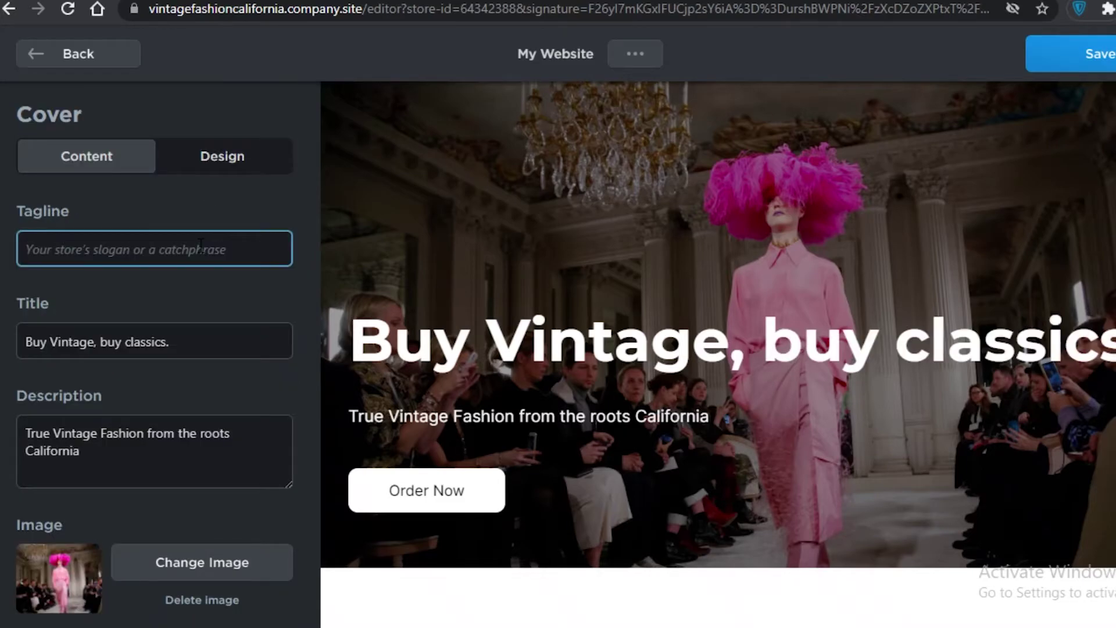
scroll(777, 130, "up", 1)
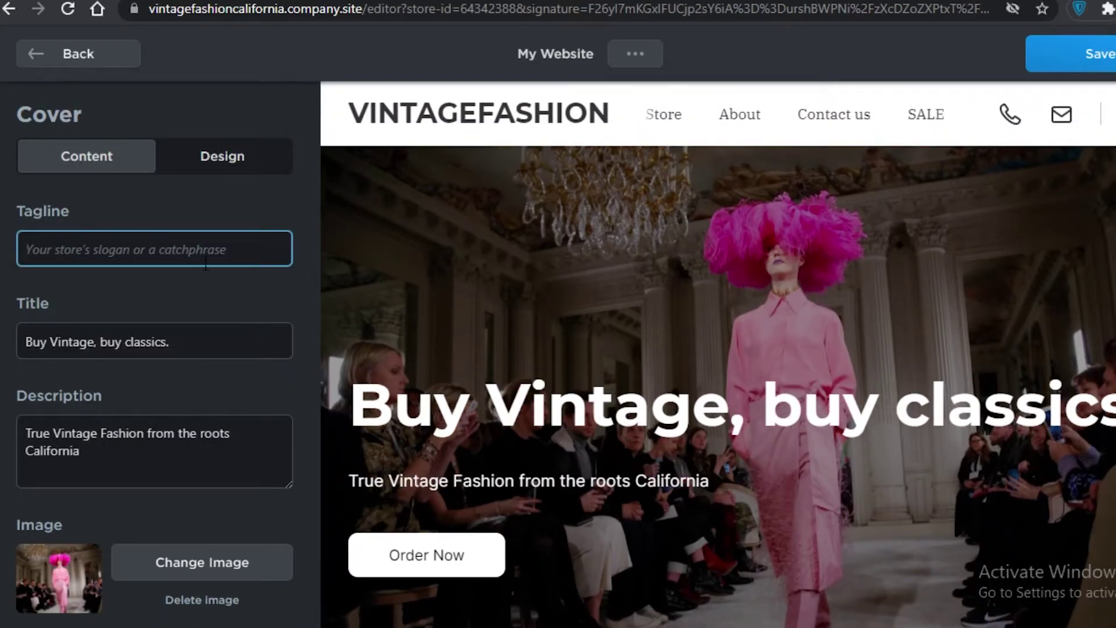
type("Vintage: Better for you,")
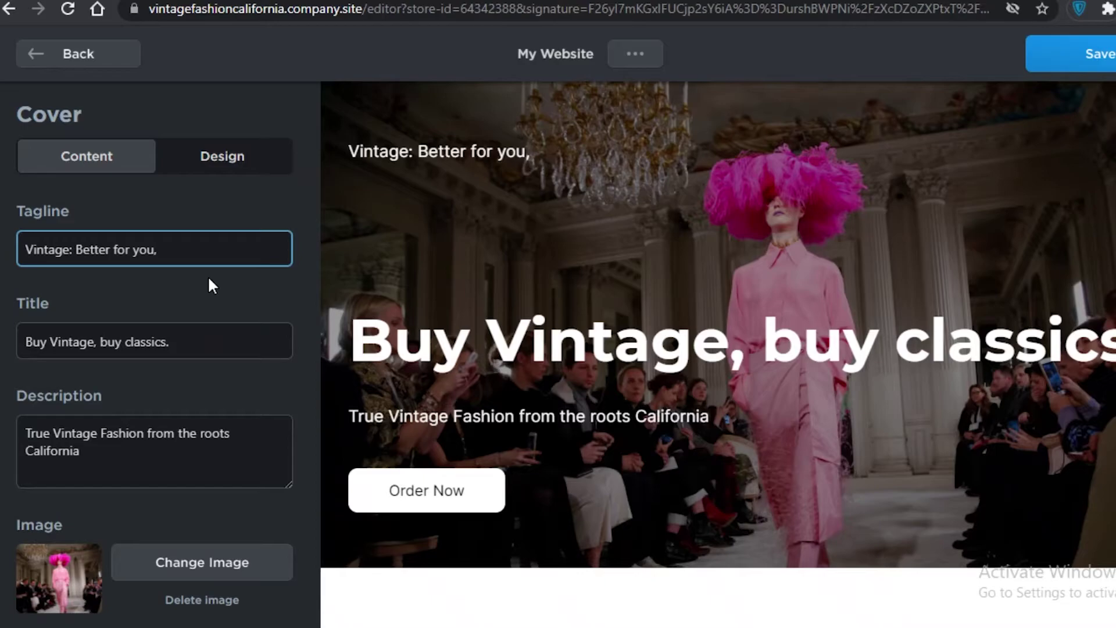
key("BackSpace")
type("and the pla")
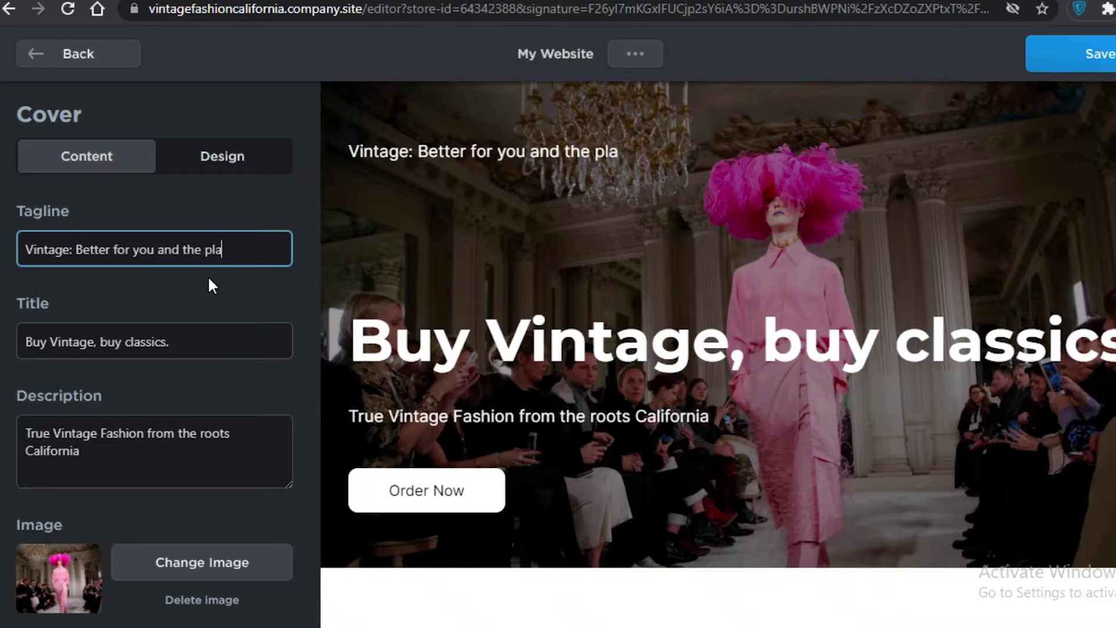
type("net.")
scroll(182, 524, "down", 4)
scroll(182, 524, "up", 4)
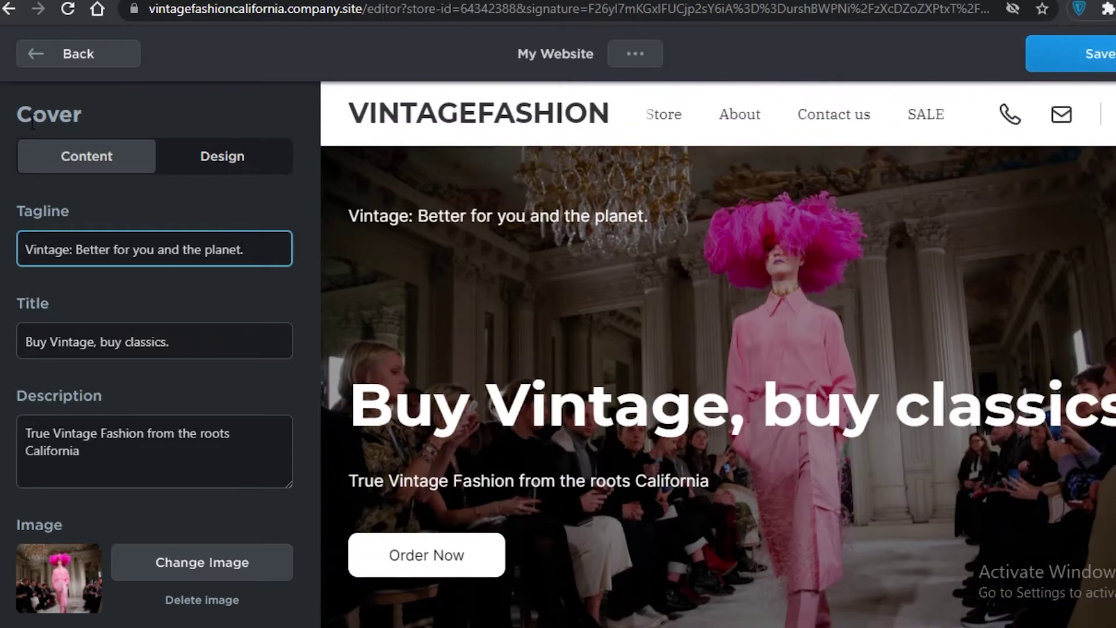
In the Header's Navigation Menu design options, try the Source Sans Pro and Rubik fonts.
left_click(78, 54)
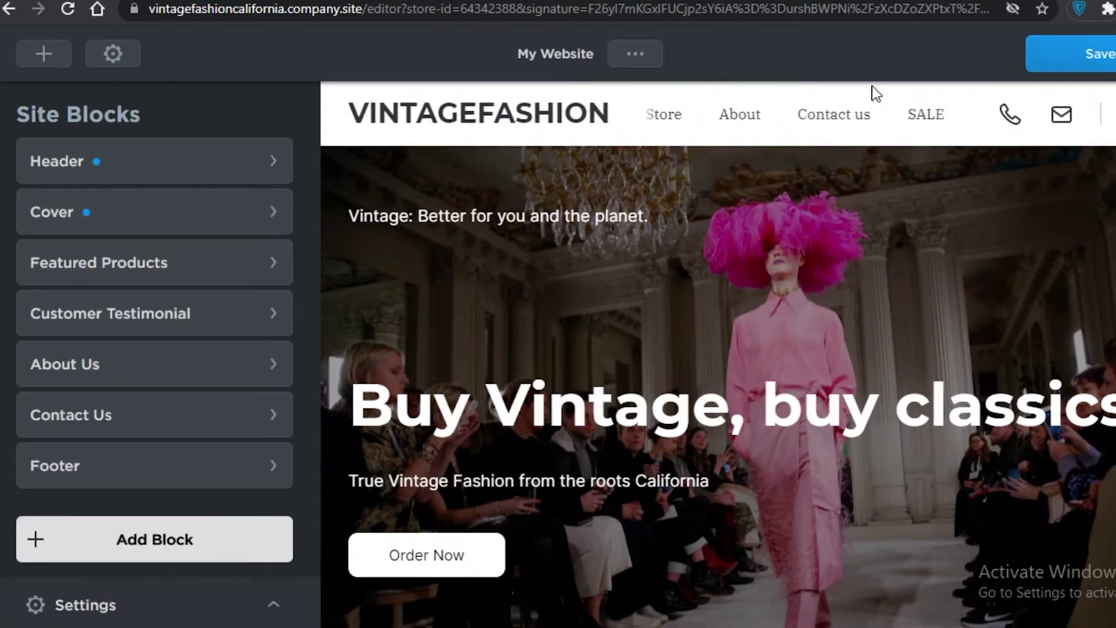
left_click(146, 176)
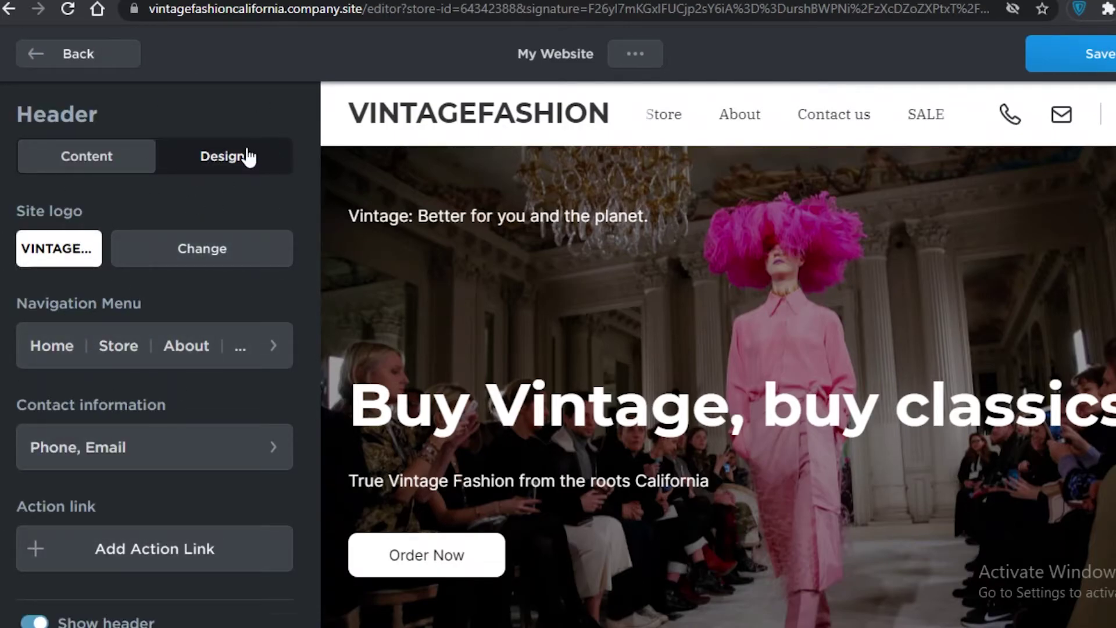
left_click(237, 158)
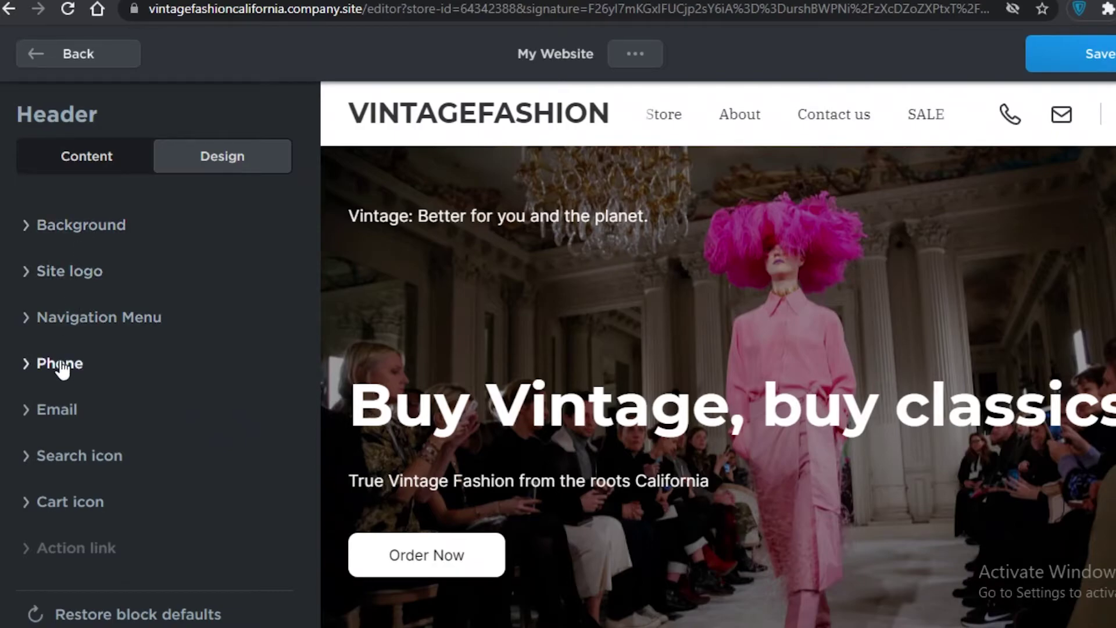
left_click(72, 319)
scroll(163, 368, "down", 2)
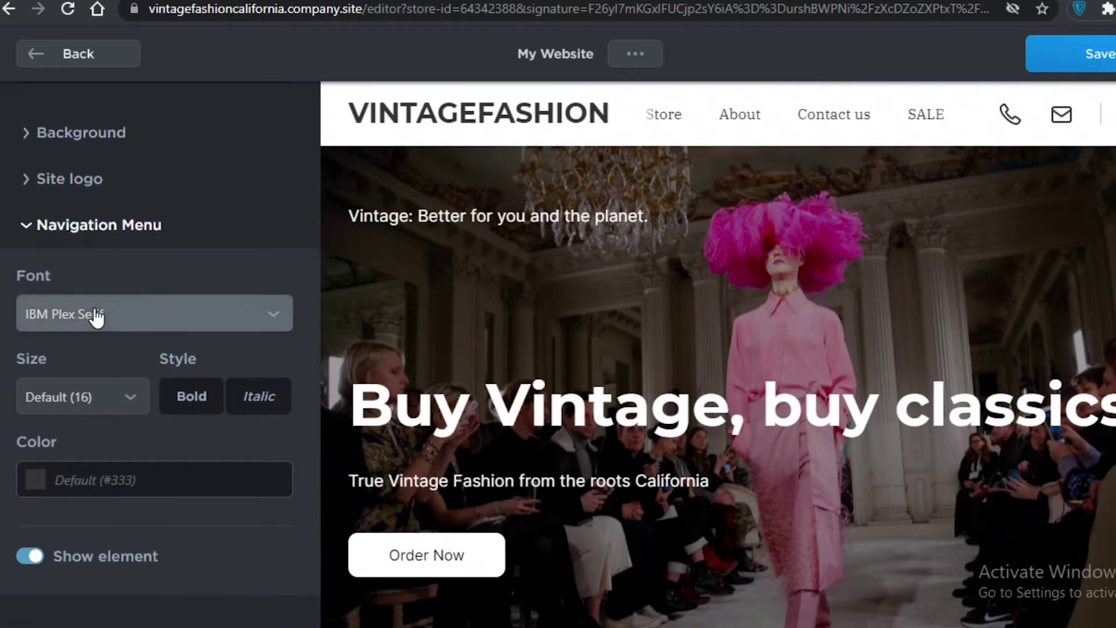
left_click(95, 315)
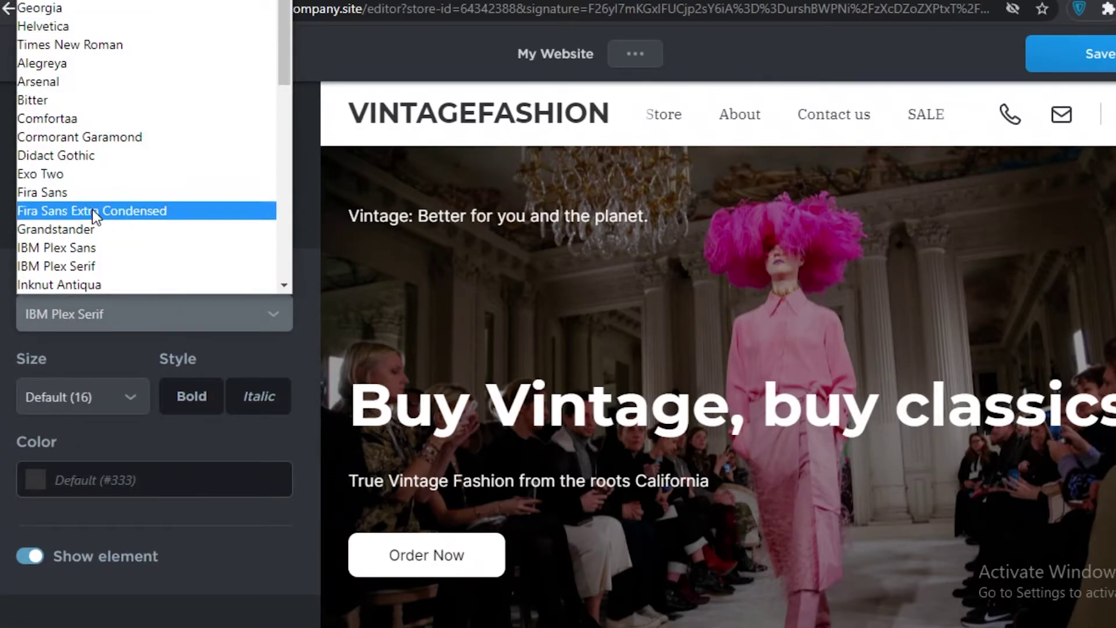
scroll(96, 207, "down", 5)
left_click(98, 187)
left_click(119, 314)
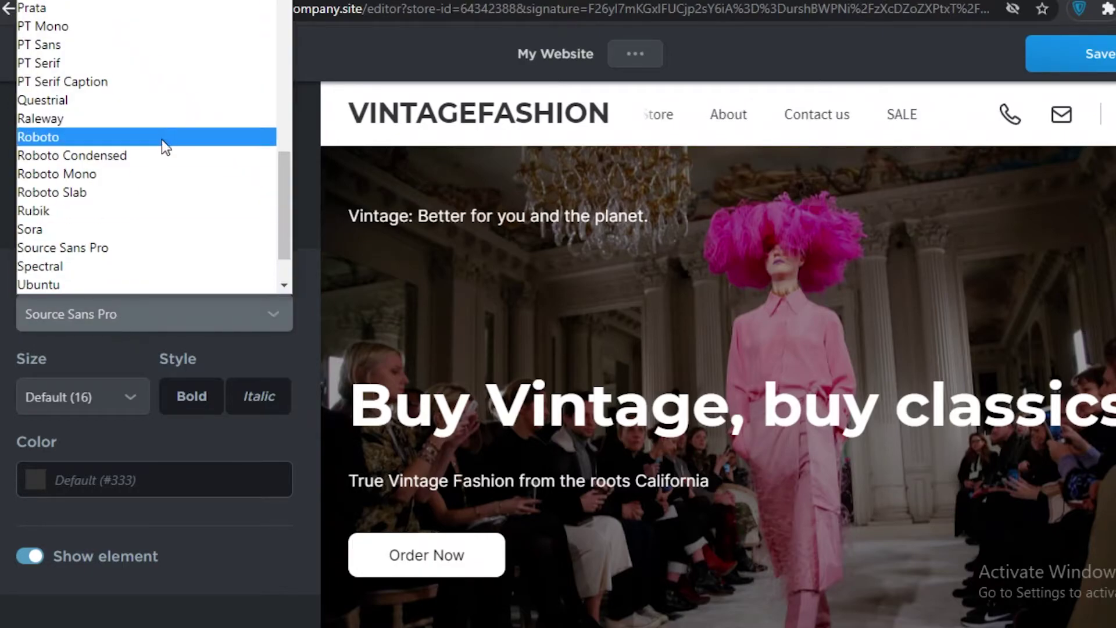
left_click(114, 224)
scroll(198, 336, "down", 5)
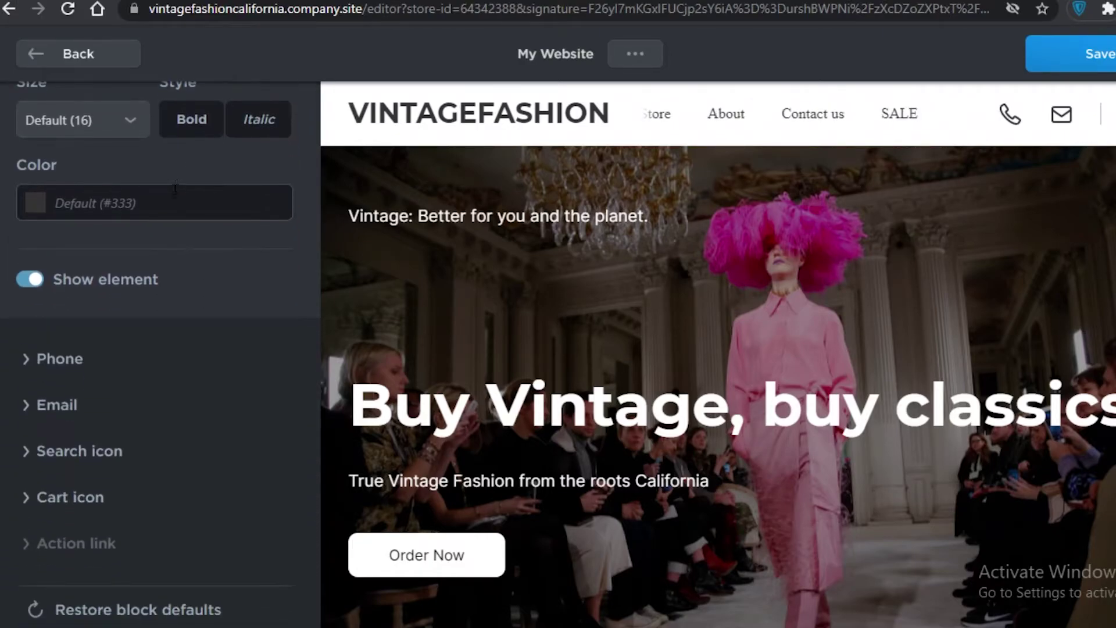
scroll(186, 328, "up", 5)
left_click(175, 323)
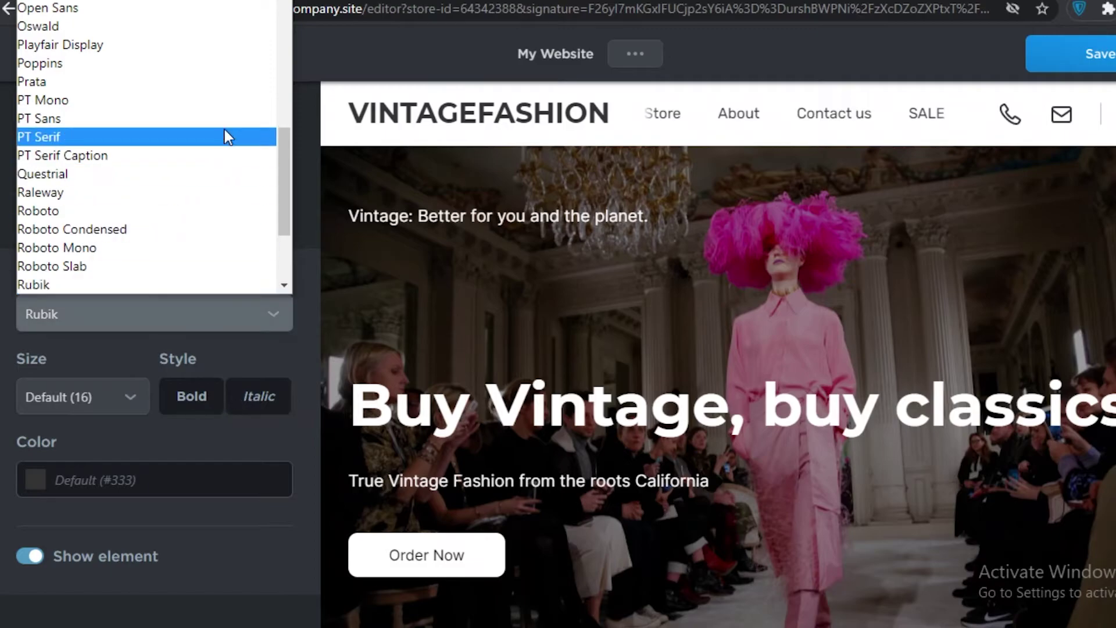
Set the navigation menu link colour to bright pink #FC0F85.
left_click(86, 477)
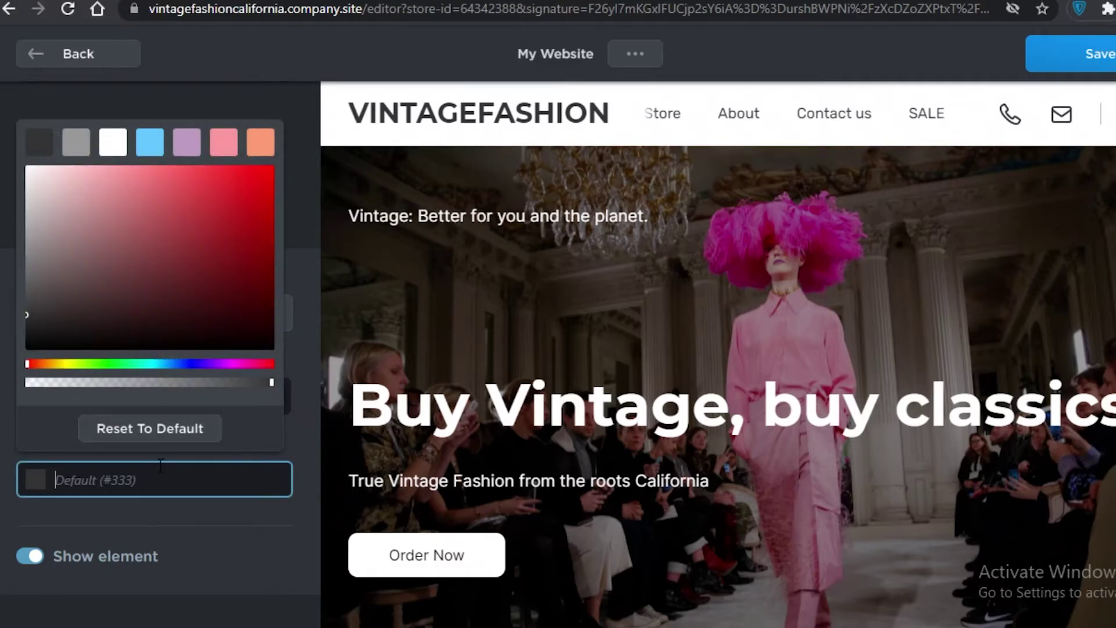
left_click(151, 514)
left_click(118, 469)
left_click(226, 366)
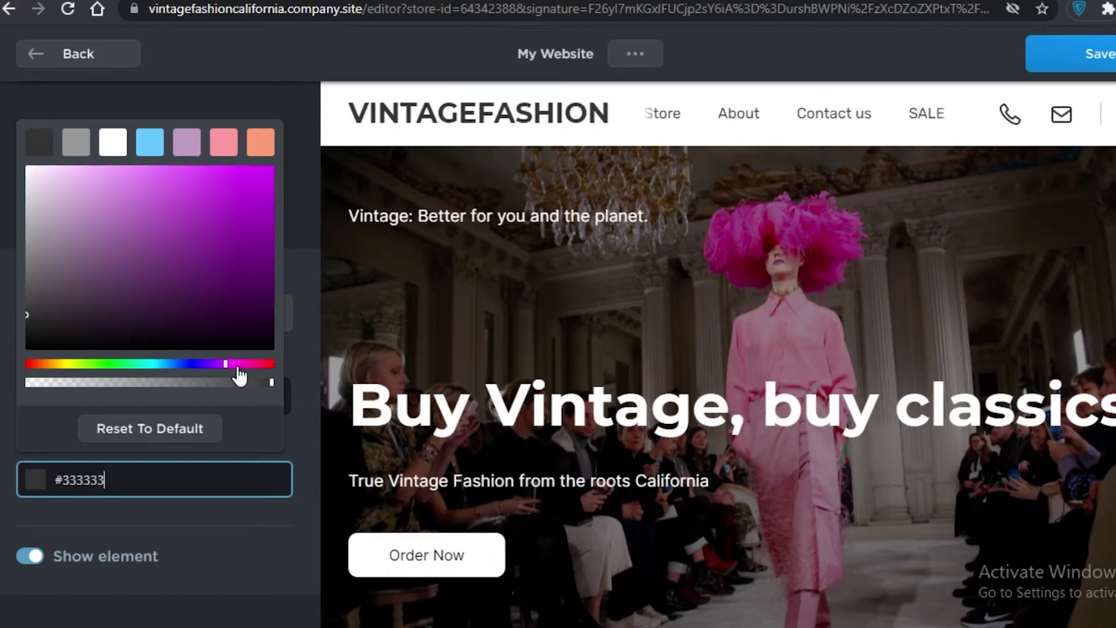
left_click(223, 143)
left_click(219, 199)
left_click(194, 522)
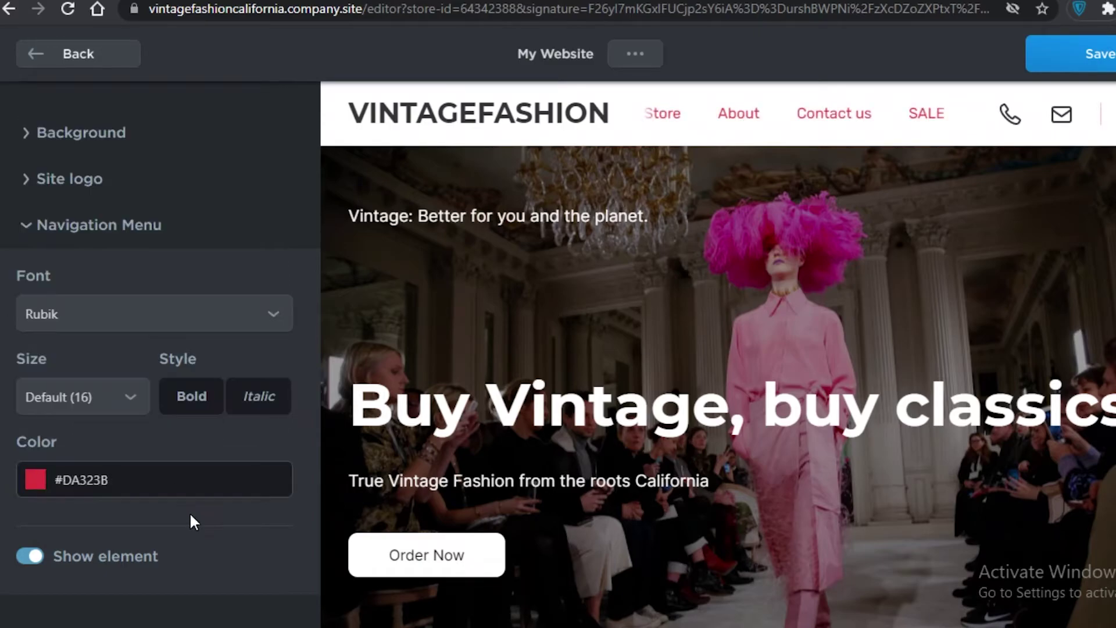
left_click(116, 469)
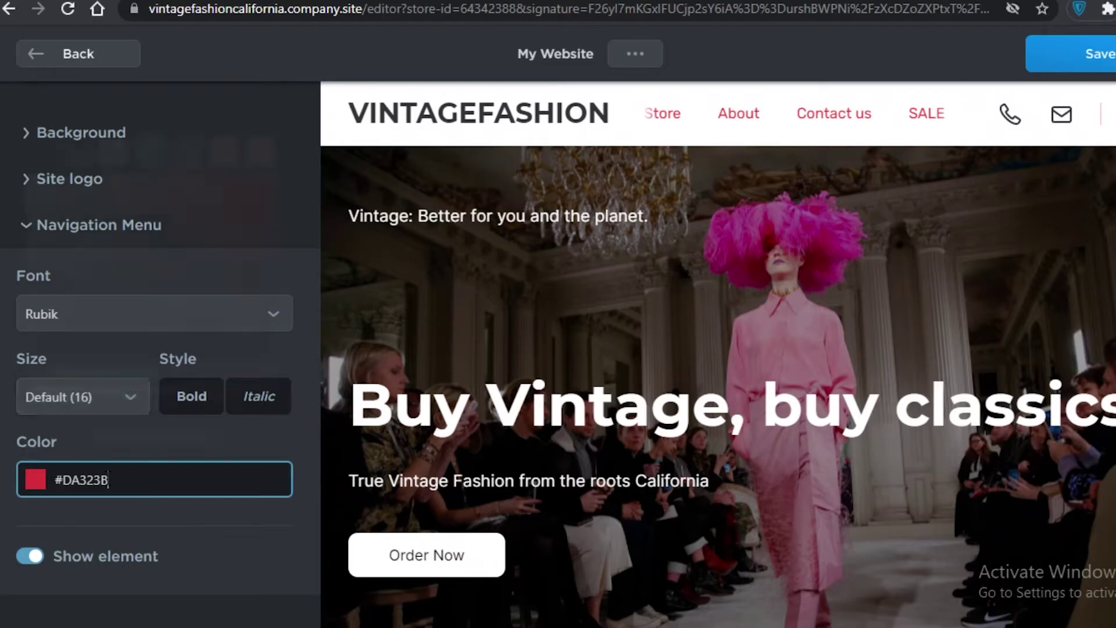
left_click_drag(233, 364, 254, 372)
left_click(259, 170)
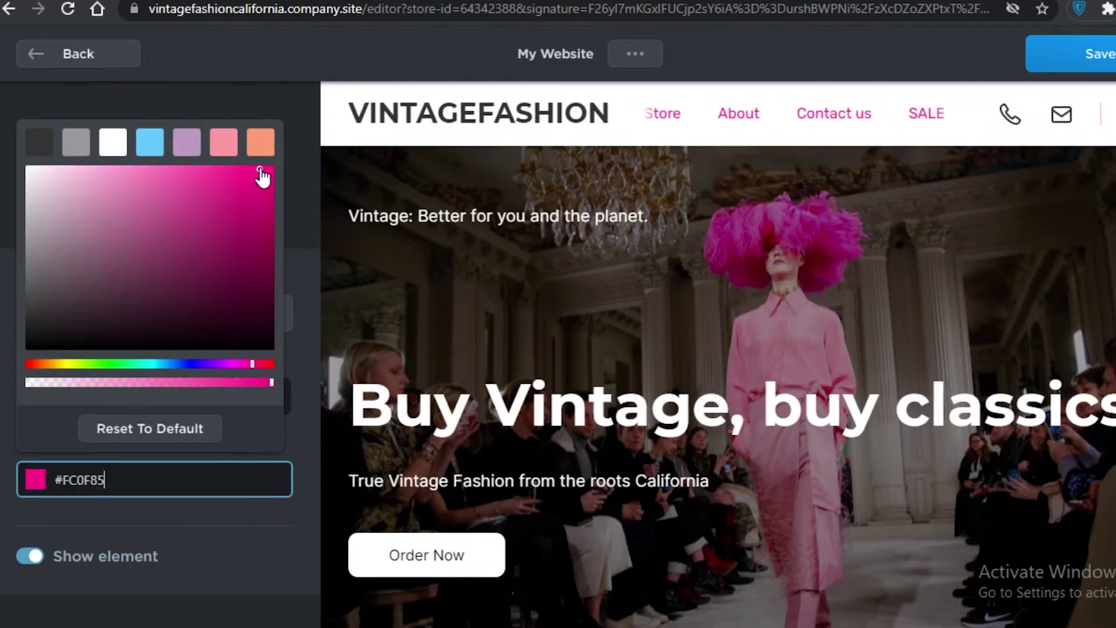
left_click(163, 526)
Set the navigation menu font to Comfortaa.
left_click(80, 319)
scroll(125, 155, "up", 5)
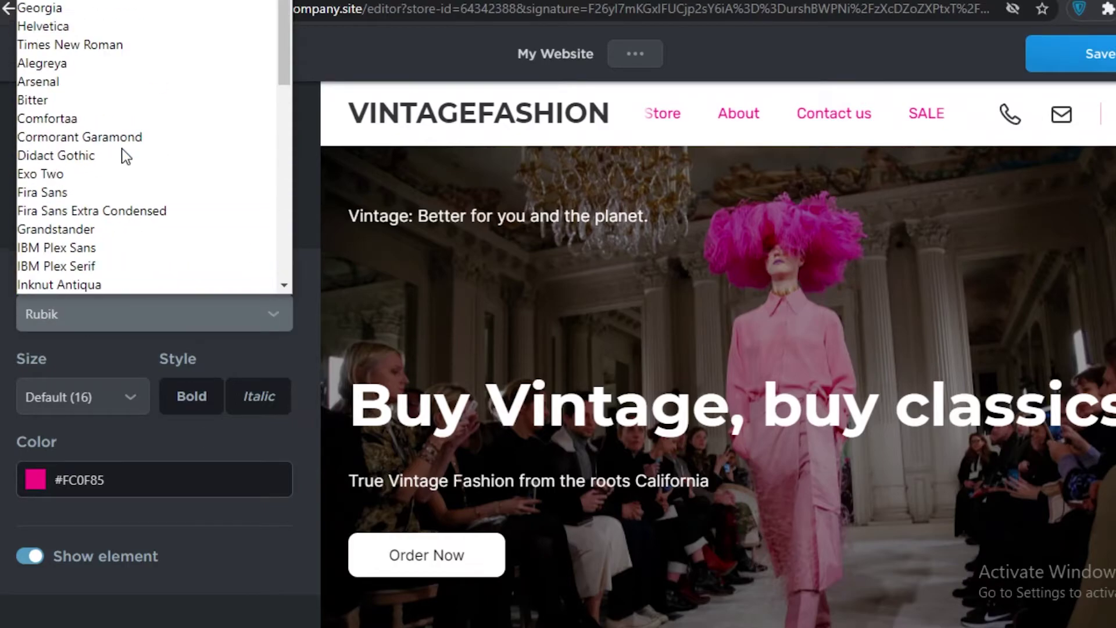
left_click(58, 118)
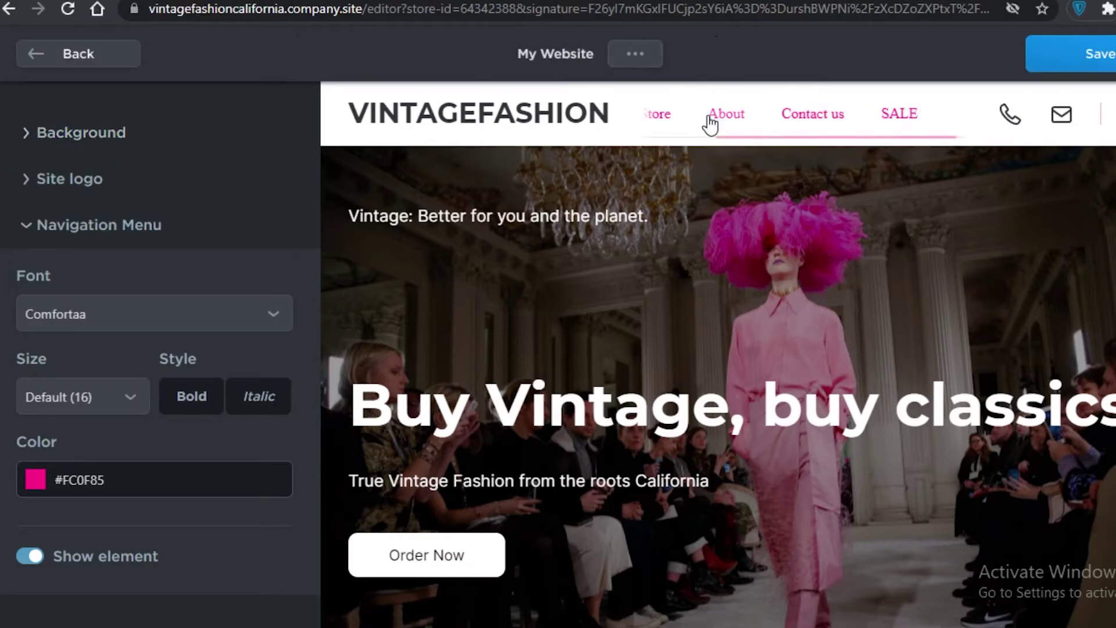
scroll(97, 427, "down", 3)
scroll(96, 424, "up", 5)
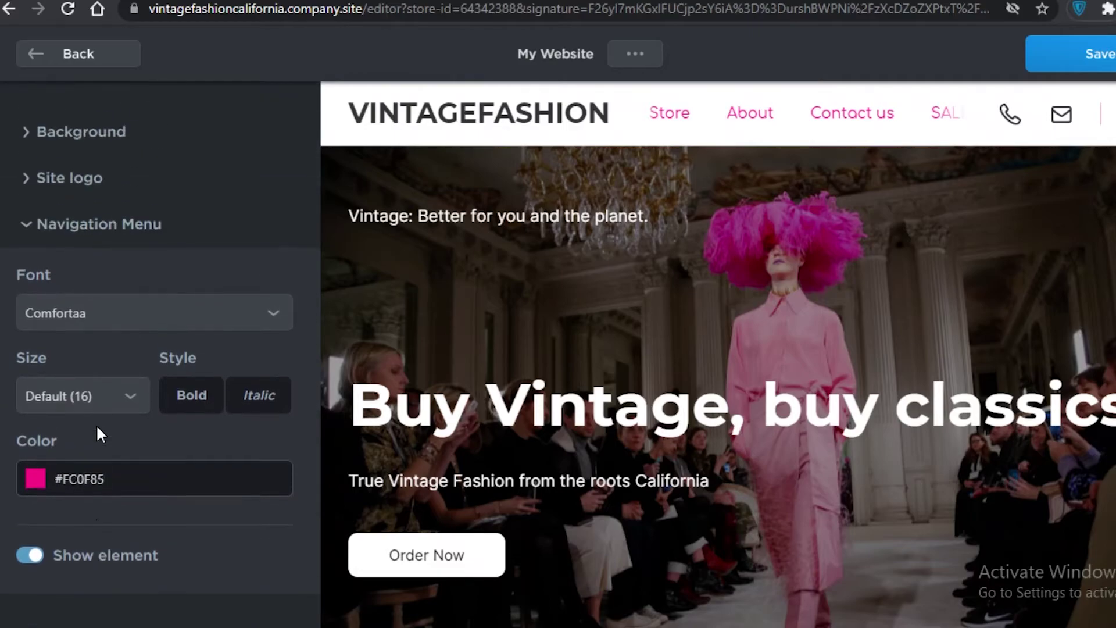
Expand the Site logo styling and try the IBM Plex Serif and Inter fonts.
left_click(77, 269)
left_click(111, 364)
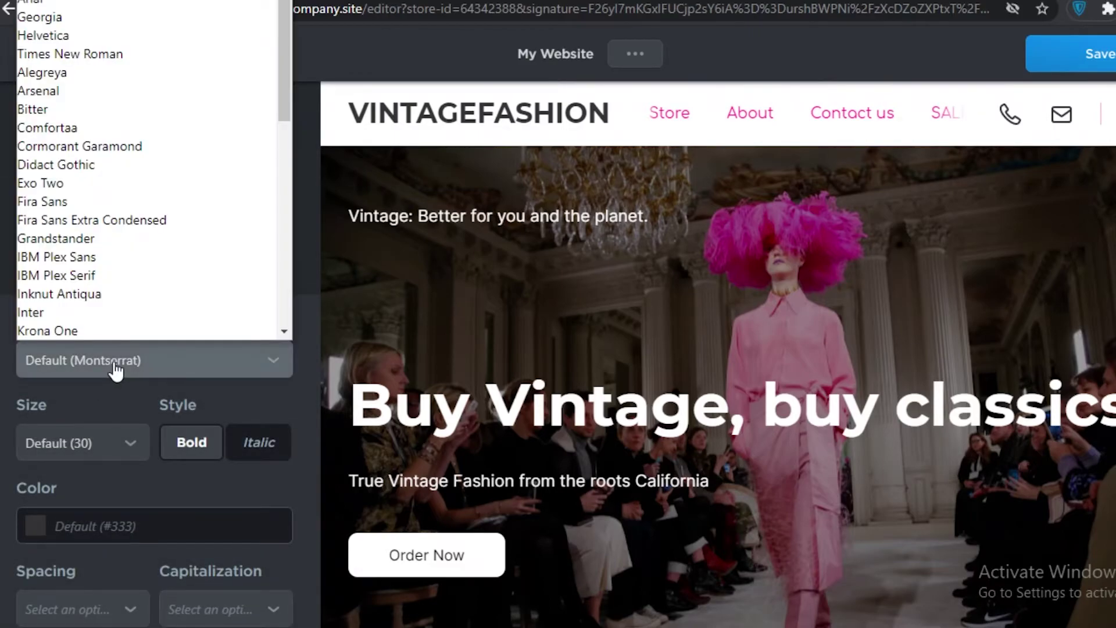
left_click(115, 363)
left_click(139, 359)
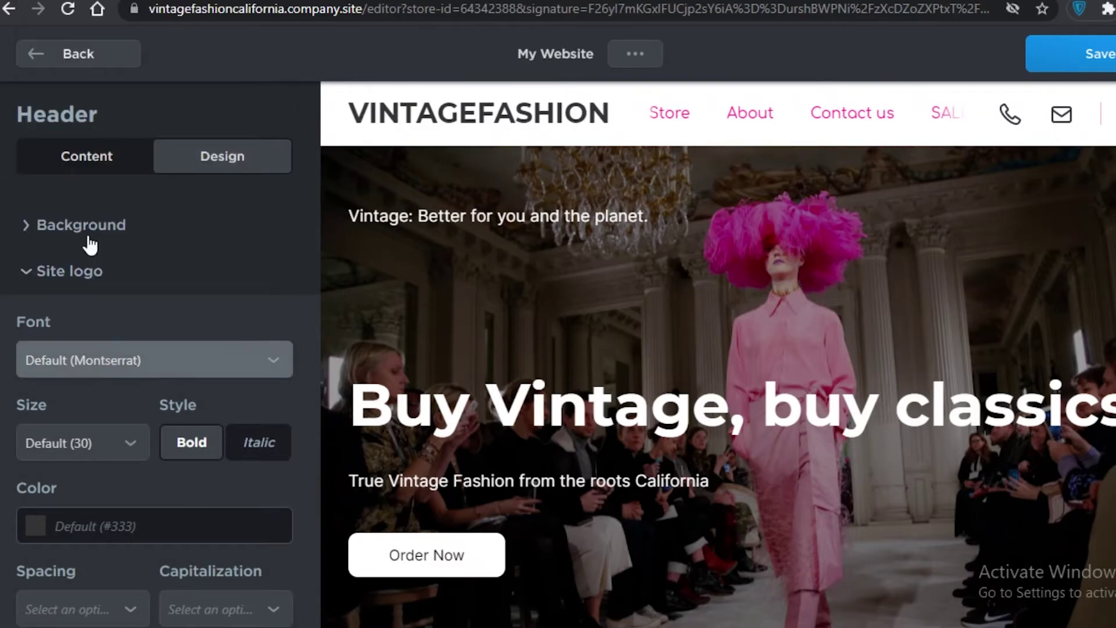
left_click(89, 242)
left_click(103, 375)
left_click(98, 312)
Try Krona One, Inter and Fira Sans Extra Condensed as the logo font.
left_click(92, 363)
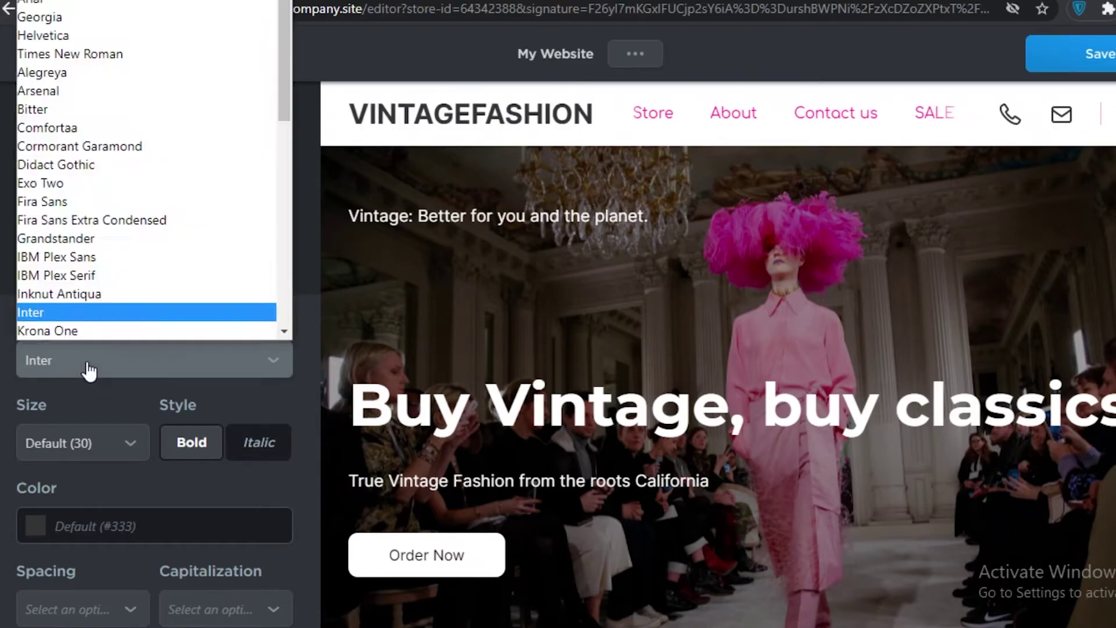
scroll(147, 294, "down", 2)
left_click(137, 282)
scroll(147, 271, "down", 5)
scroll(148, 271, "up", 8)
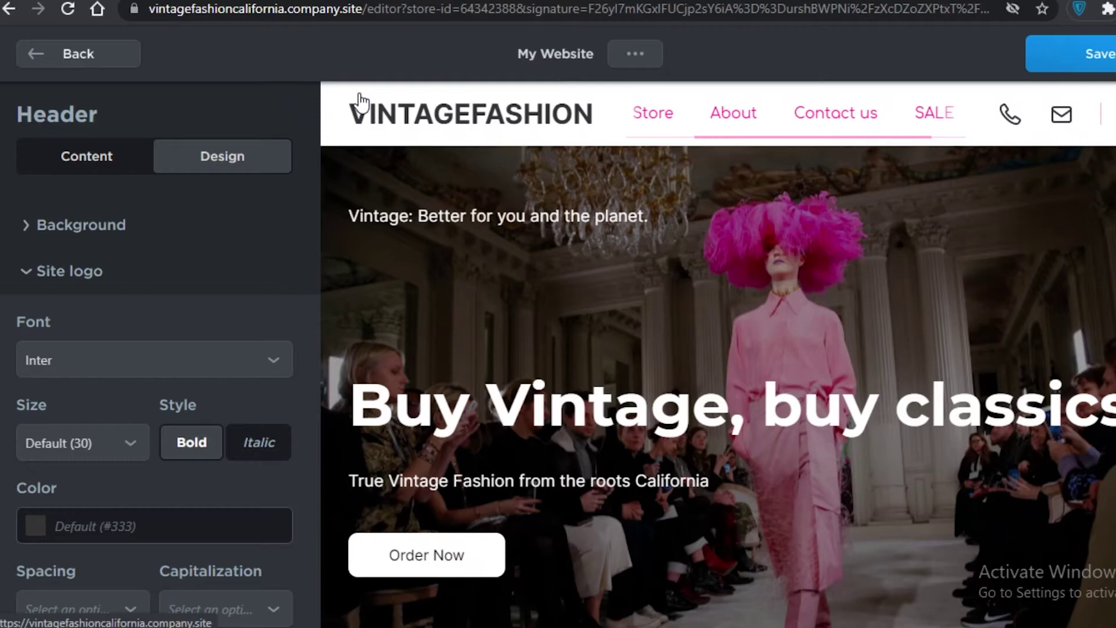
left_click(69, 365)
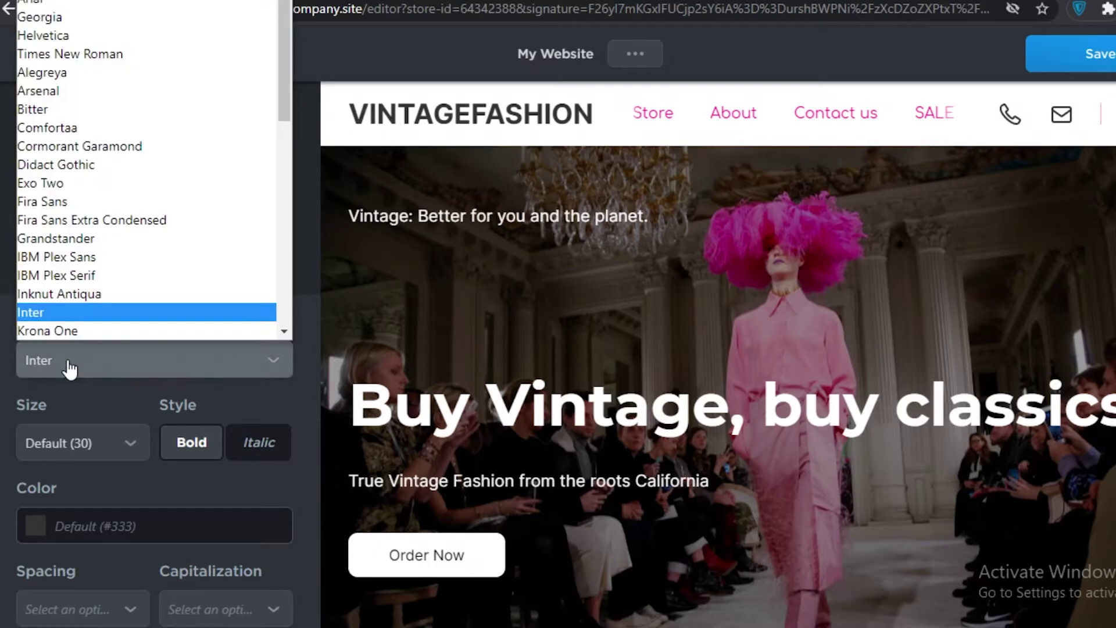
scroll(64, 203, "down", 3)
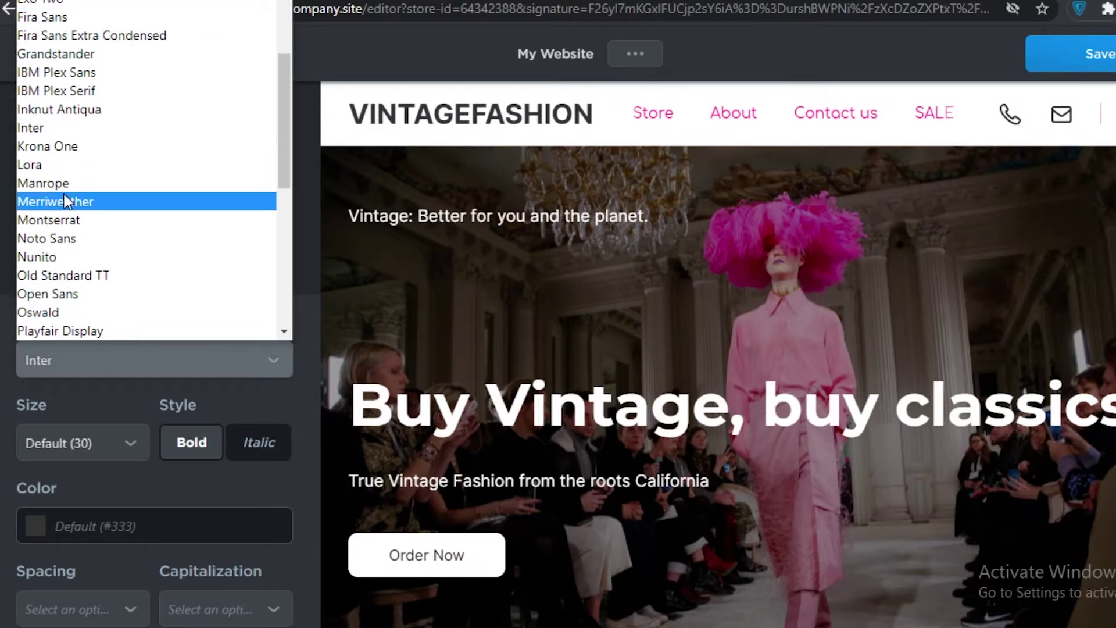
left_click(62, 145)
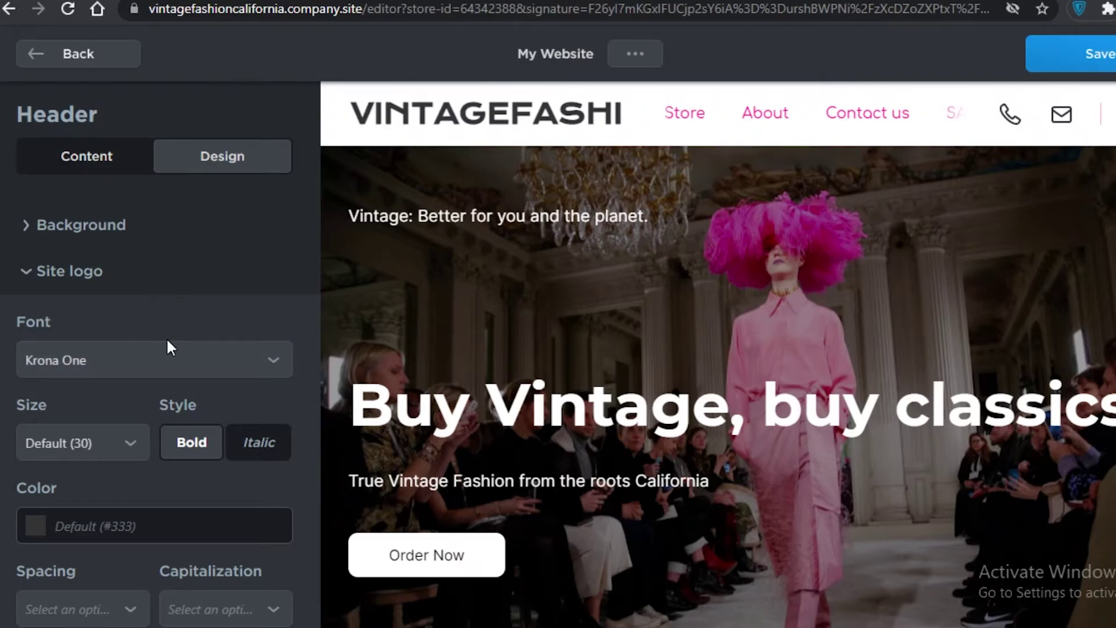
left_click(138, 360)
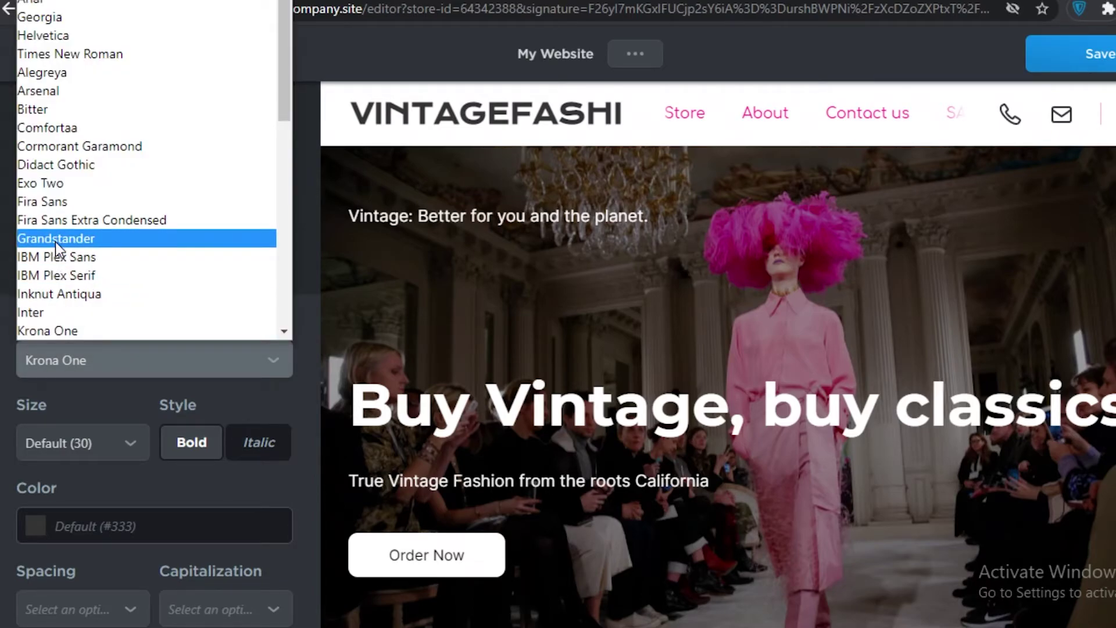
left_click(48, 312)
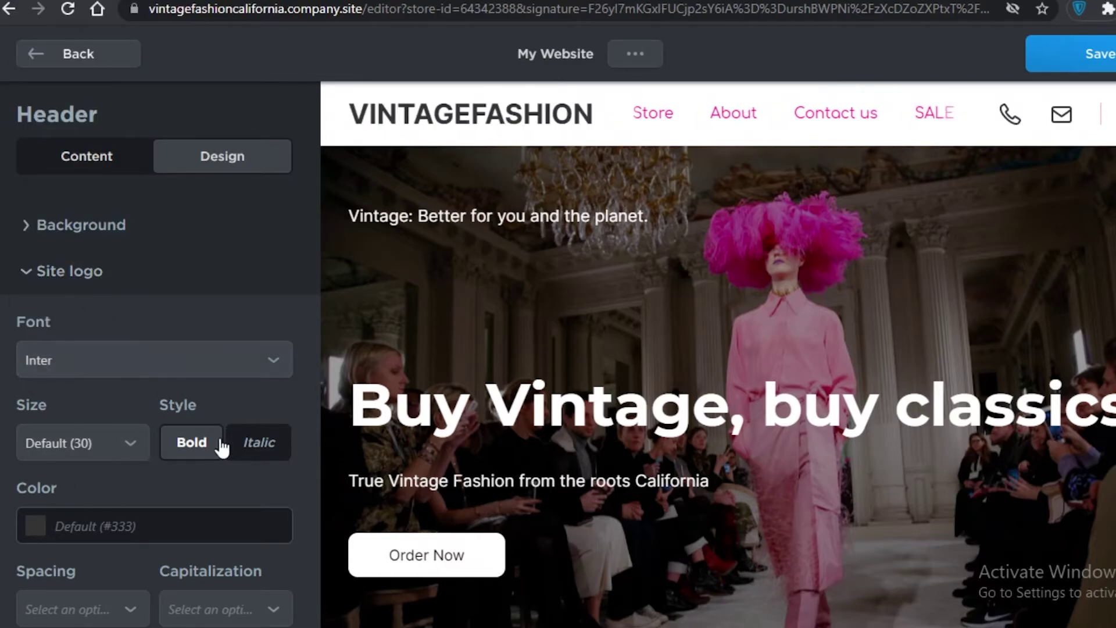
left_click(154, 359)
left_click(88, 256)
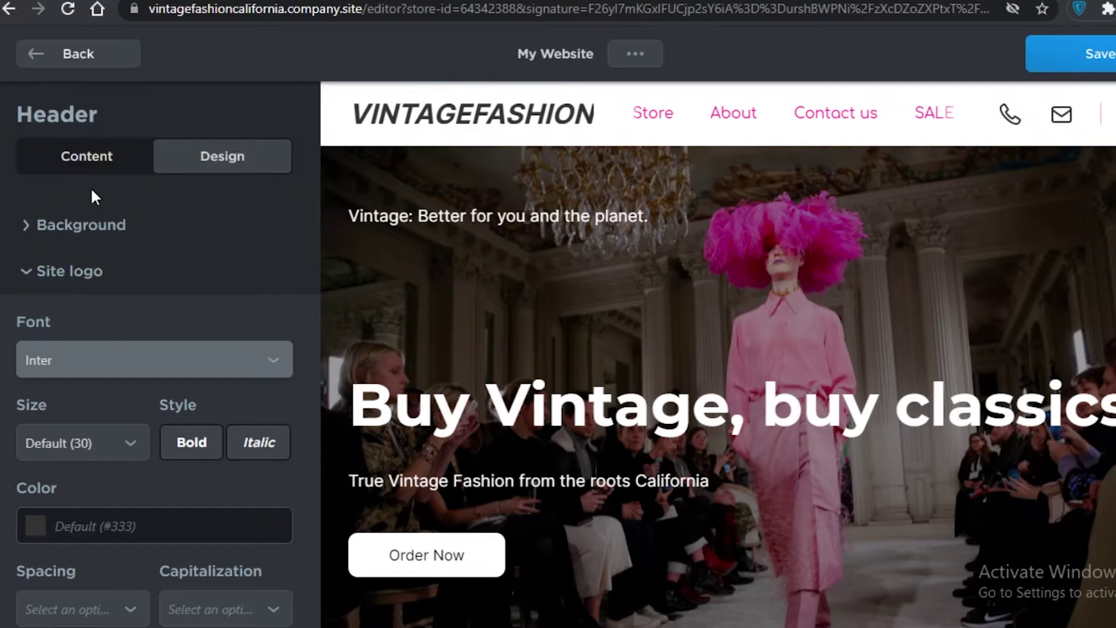
Set the logo text size to 22 and the font to Lora.
left_click(75, 444)
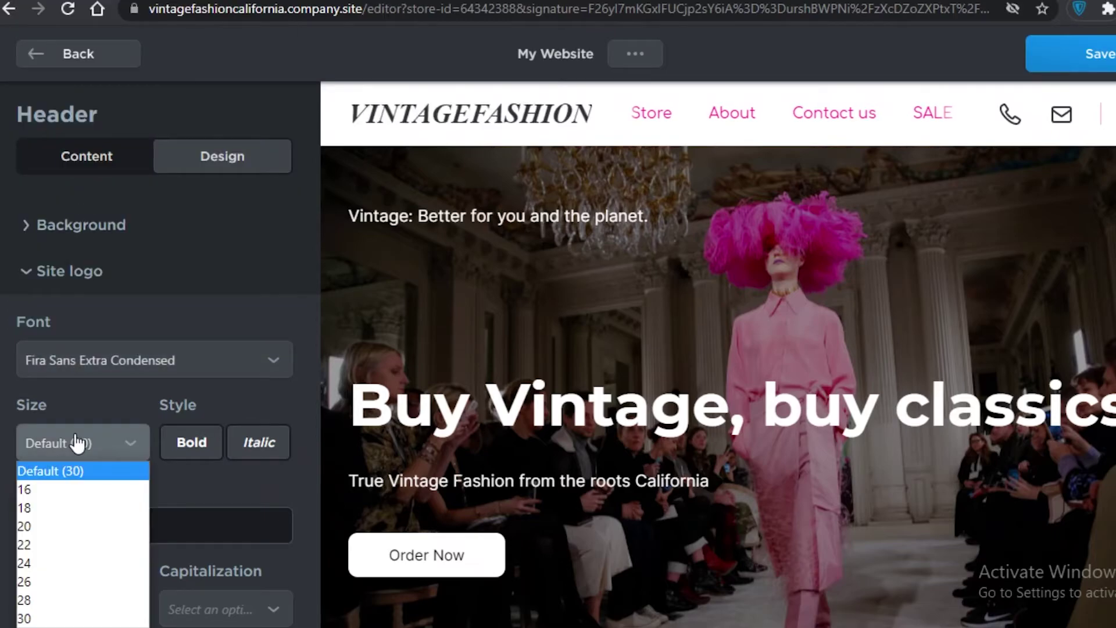
left_click(43, 528)
left_click(87, 450)
left_click(30, 552)
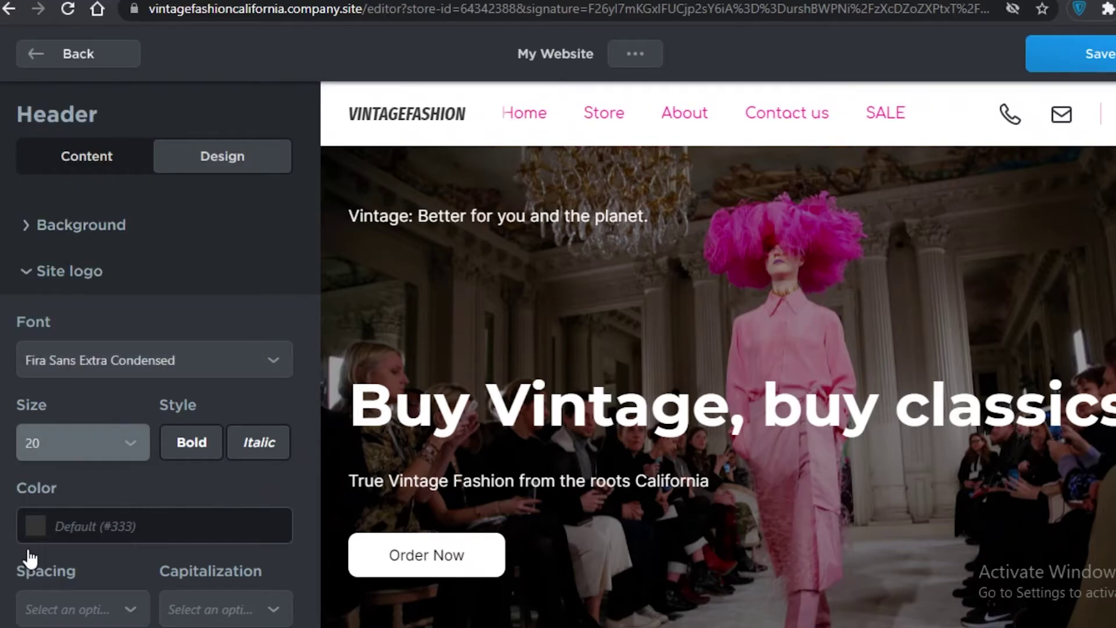
left_click(110, 366)
left_click(123, 192)
Return from the Header panel to Site Blocks and scroll the preview down to the footer.
left_click(79, 58)
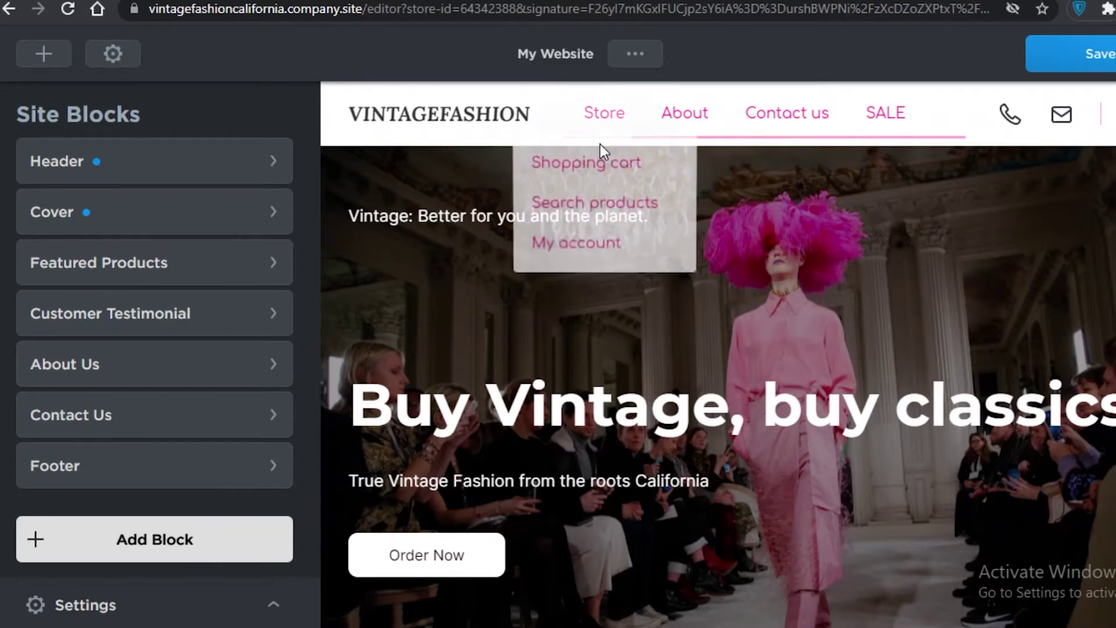
scroll(817, 514, "down", 8)
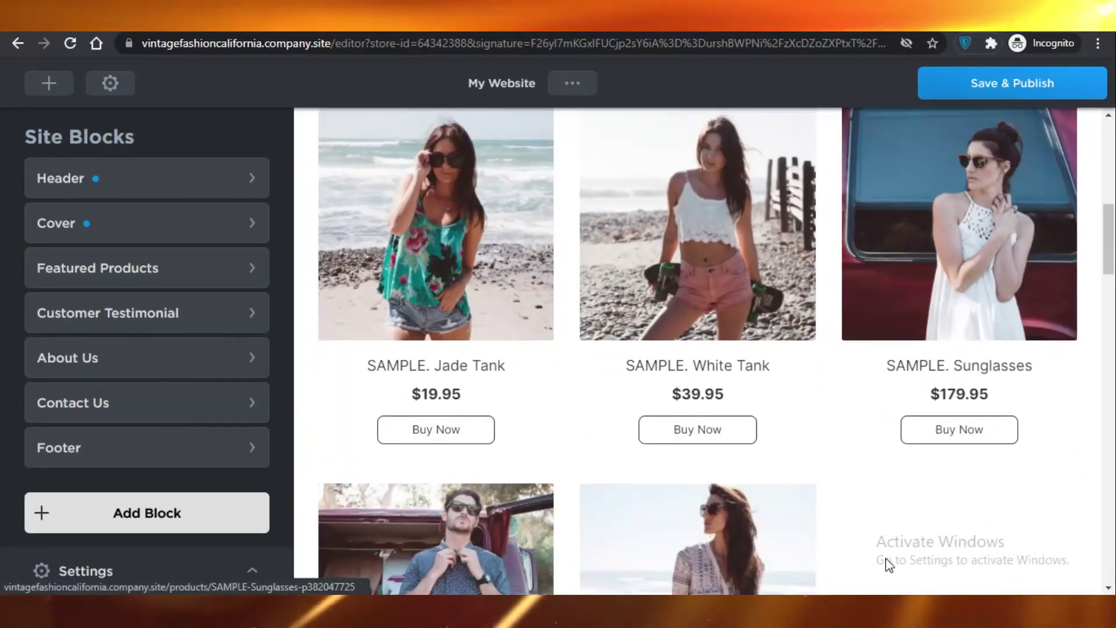
scroll(606, 406, "down", 10)
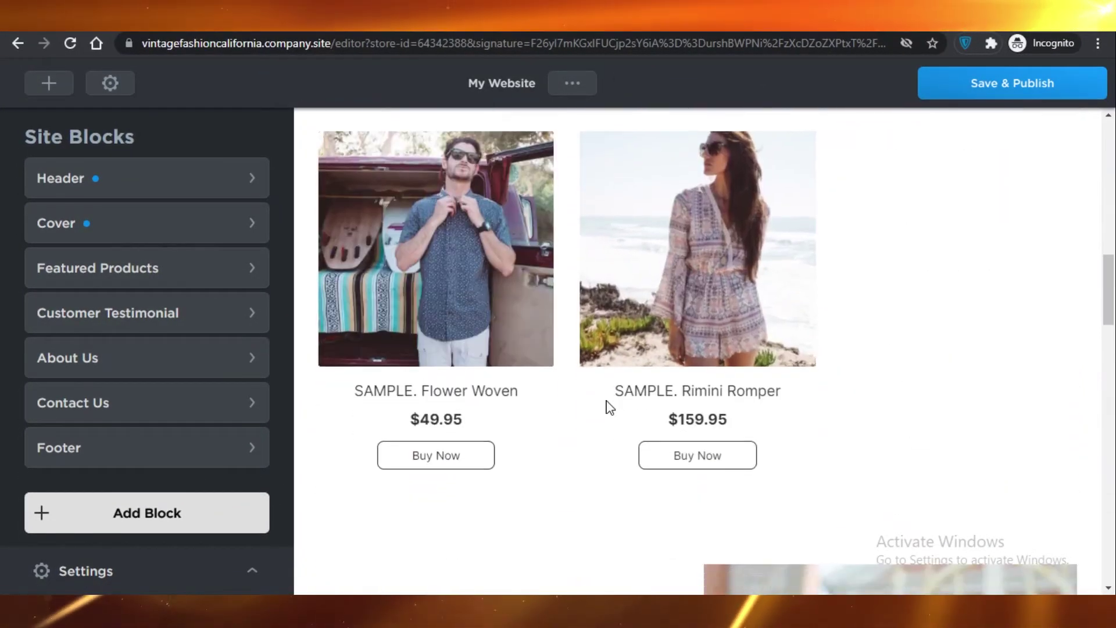
scroll(575, 155, "down", 1)
scroll(580, 496, "down", 15)
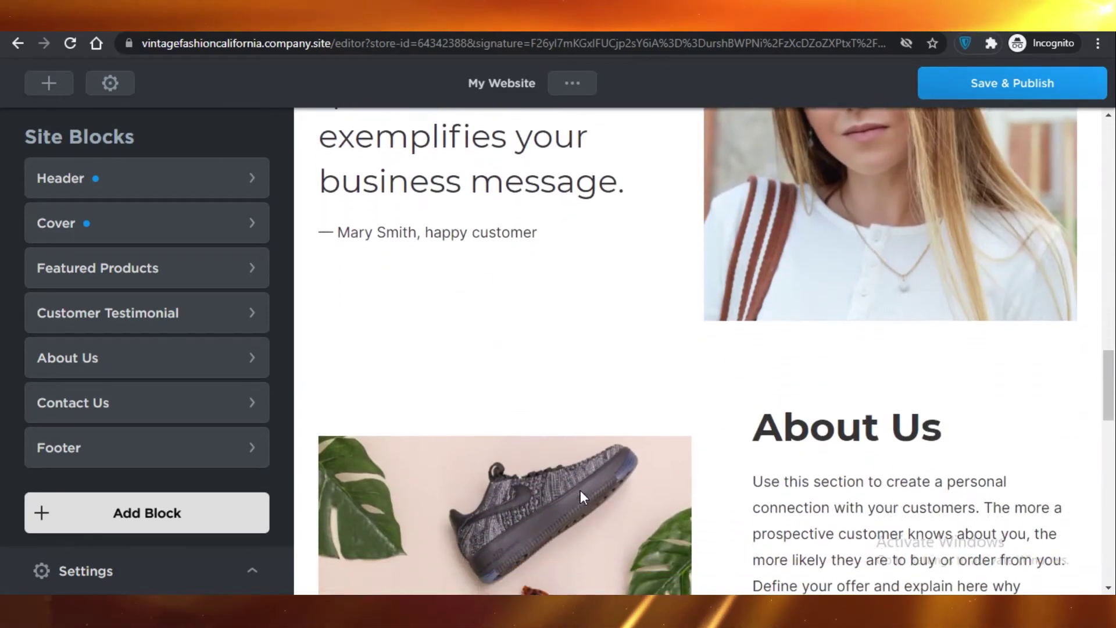
scroll(581, 360, "down", 3)
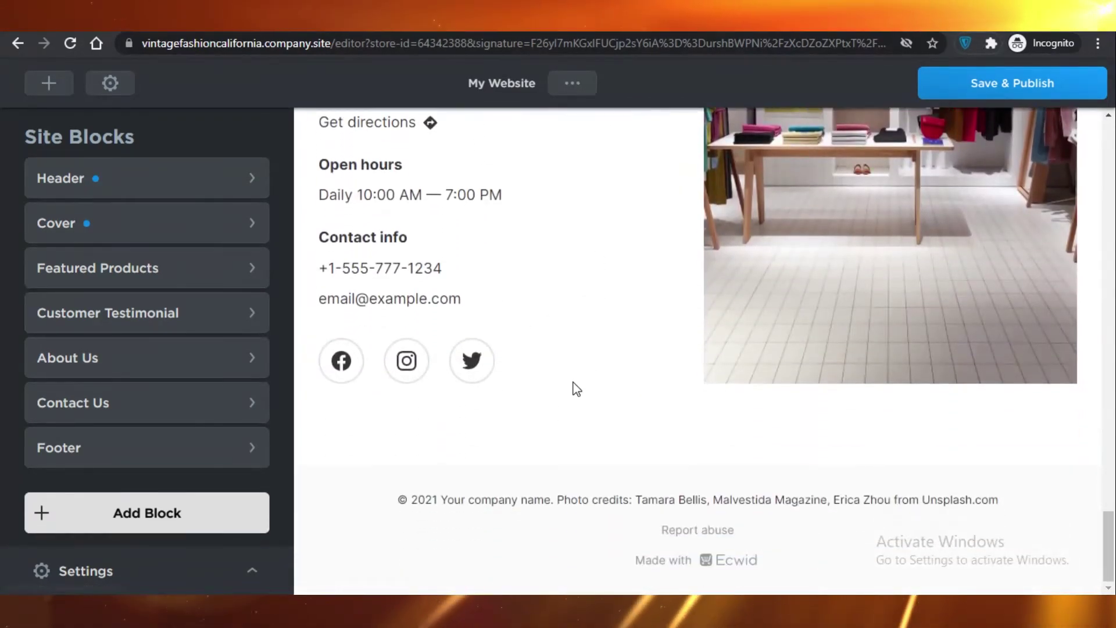
Add the 'Visit our place' template with map from the Location block category.
left_click(204, 523)
scroll(710, 356, "down", 9)
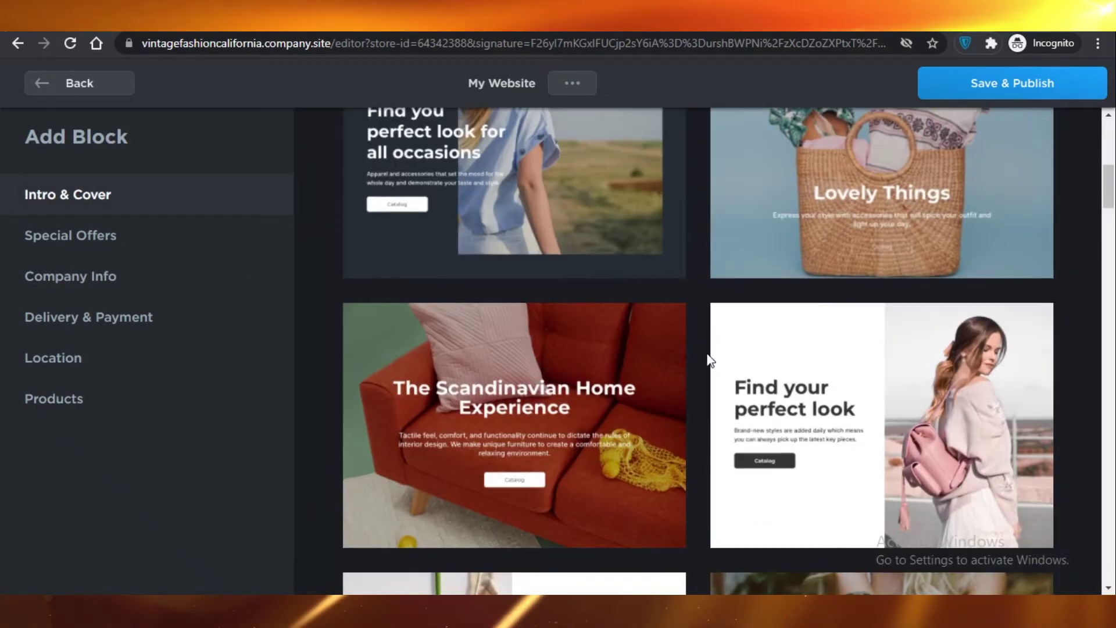
scroll(740, 252, "up", 6)
scroll(738, 278, "up", 2)
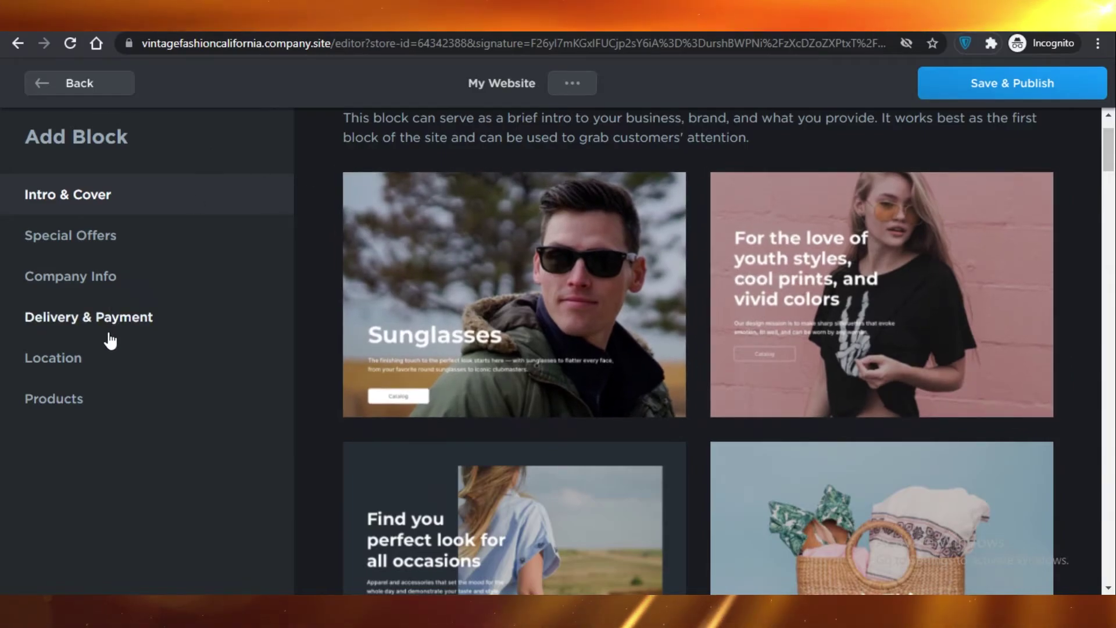
left_click(115, 328)
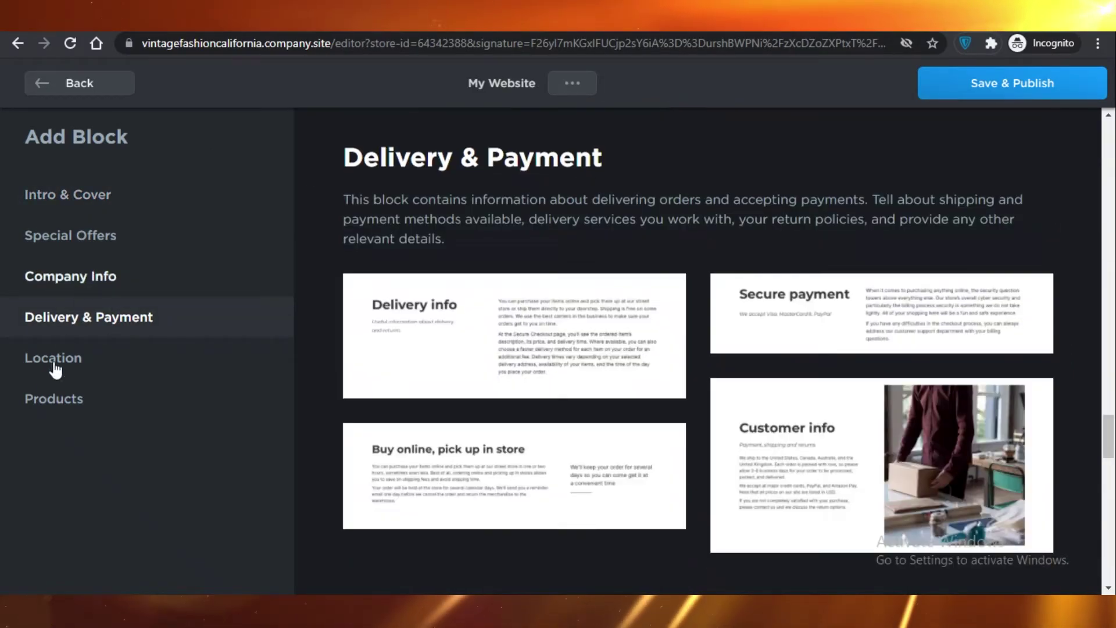
left_click(56, 366)
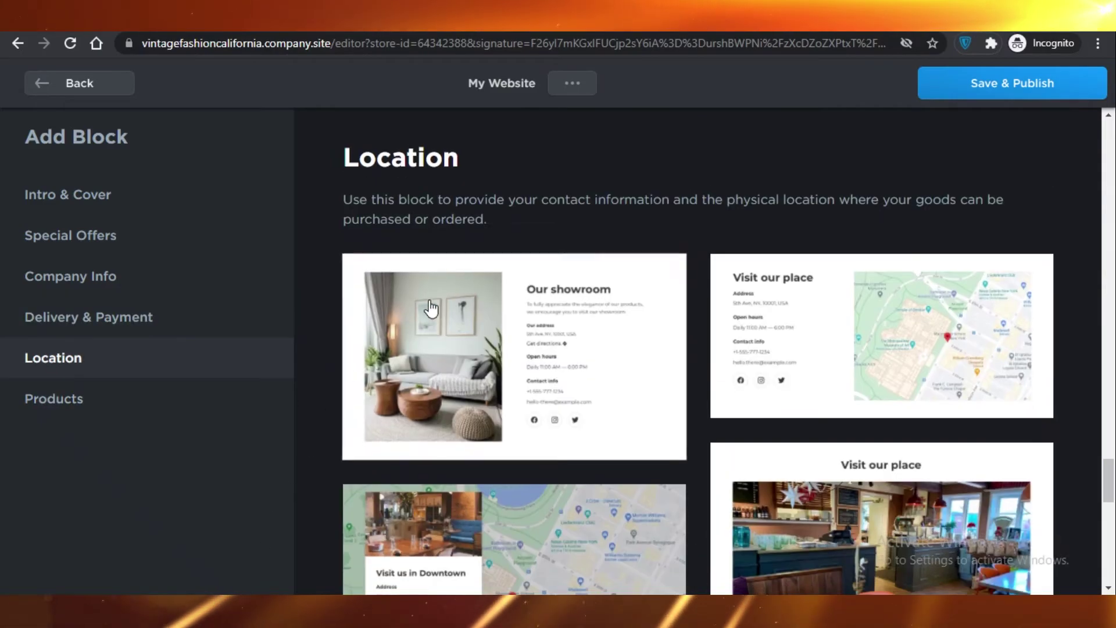
scroll(577, 523, "down", 1)
left_click(579, 525)
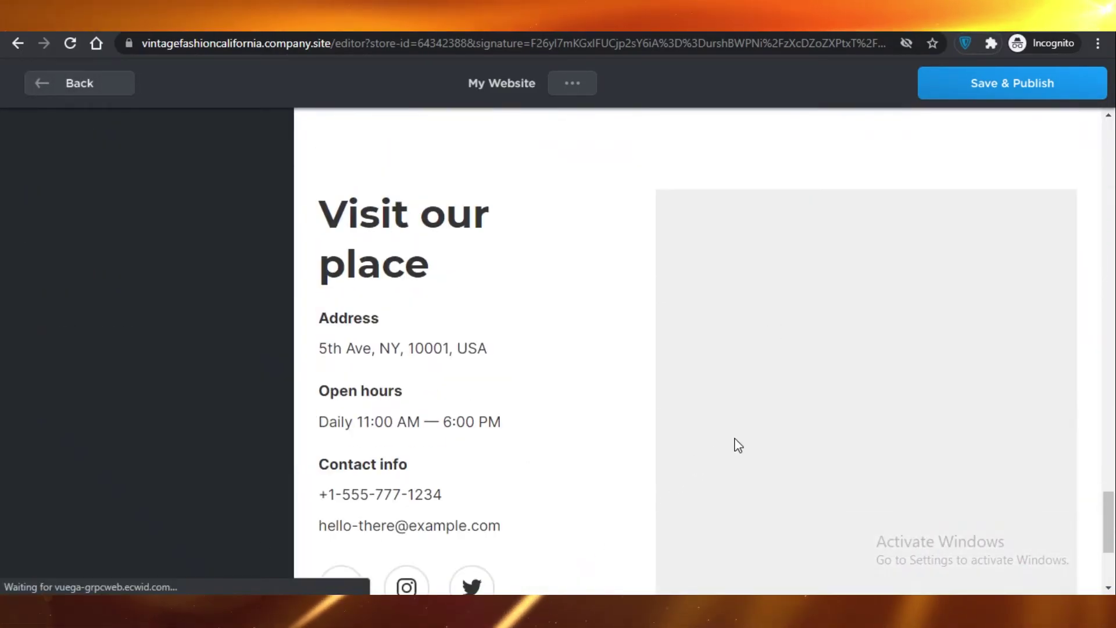
Retitle the location block 'Visit our Store'.
left_click(173, 256)
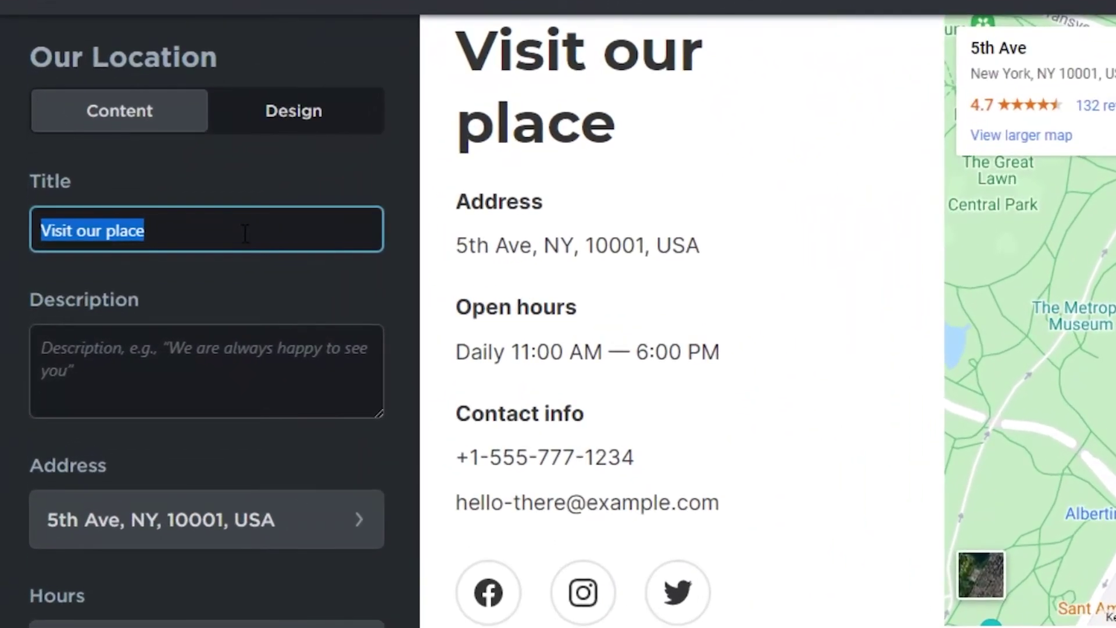
key("BackSpace")
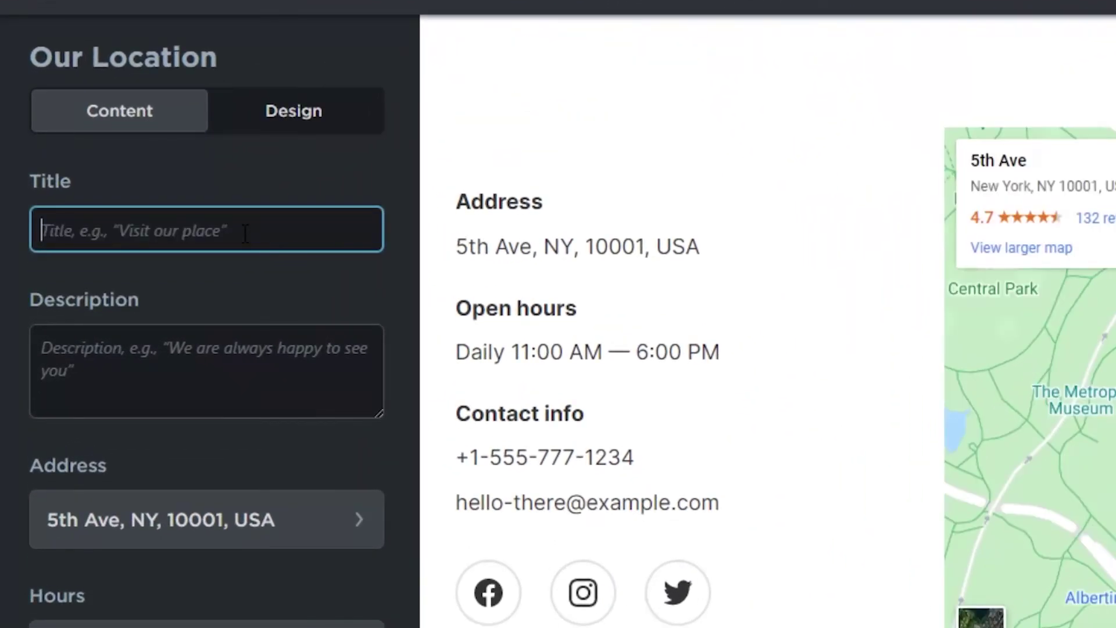
type("Visit o")
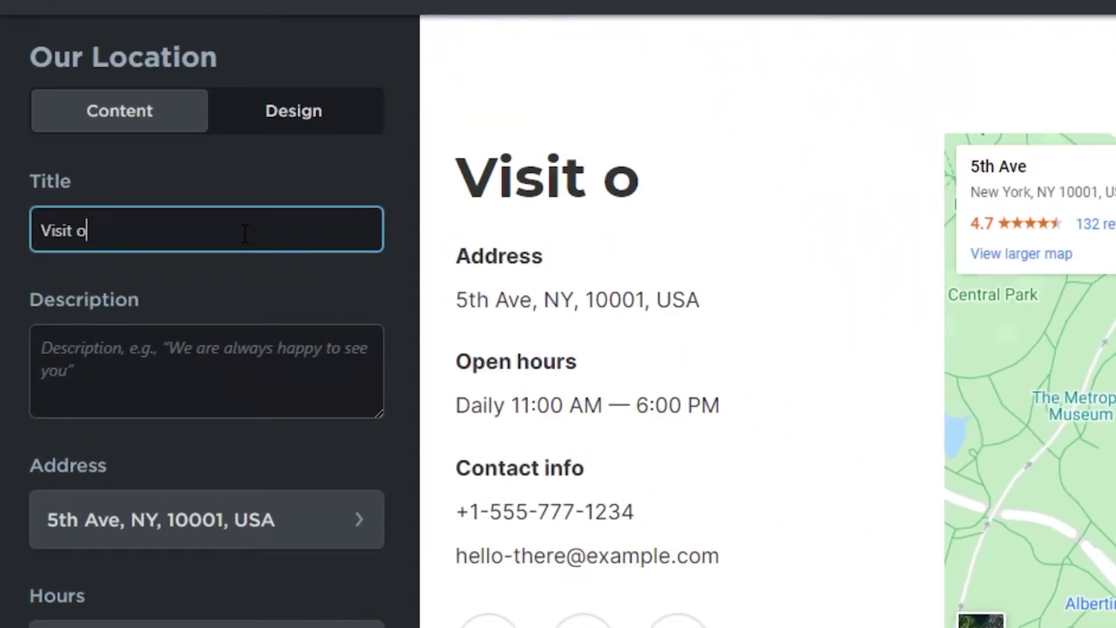
type("ur Store")
Write the description 'Grab a coffee and grab a t-shirt' under the location block's title.
left_click(213, 364)
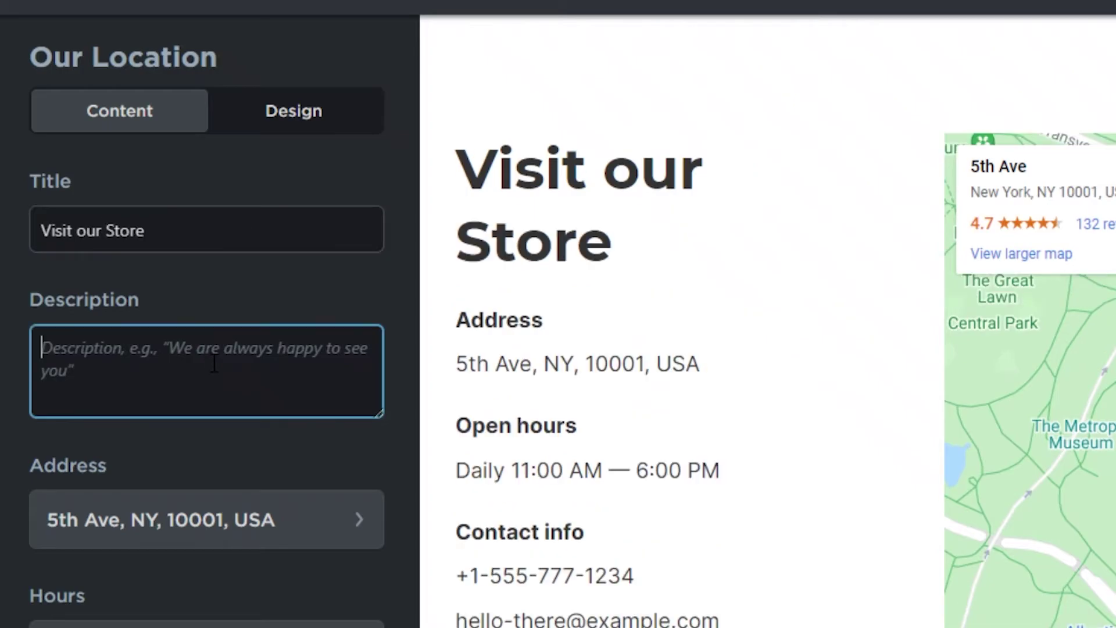
type("a")
key("BackSpace")
type("Rig")
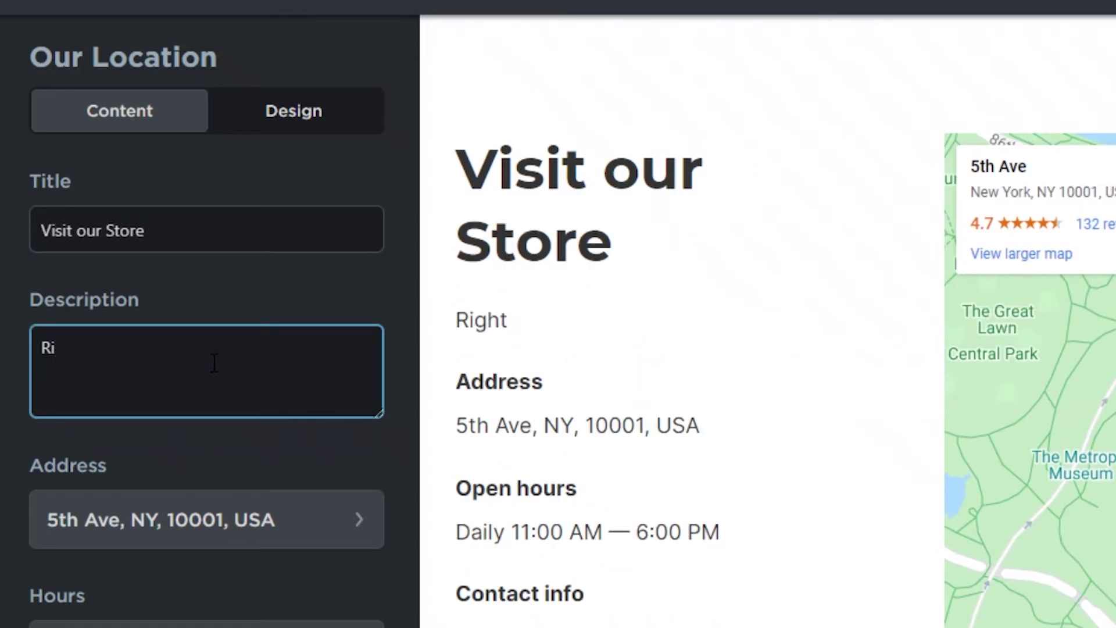
key("BackSpace")
key("BackSpace")
type("Grab a coffee and grab a t-s")
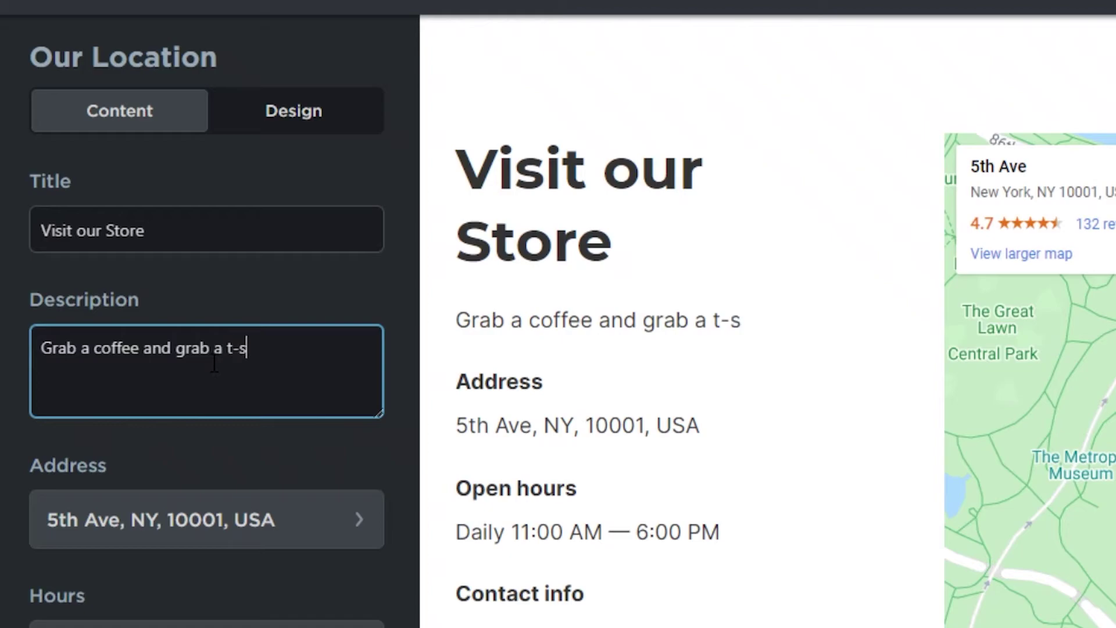
scroll(589, 611, "down", 2)
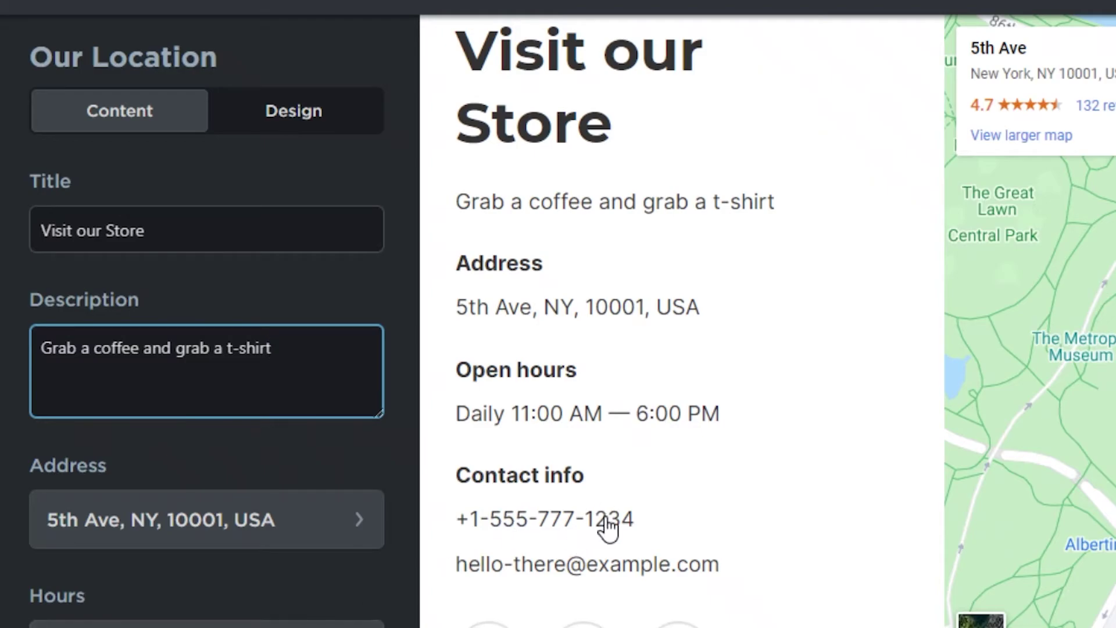
scroll(608, 526, "down", 2)
scroll(601, 528, "up", 4)
scroll(547, 364, "down", 4)
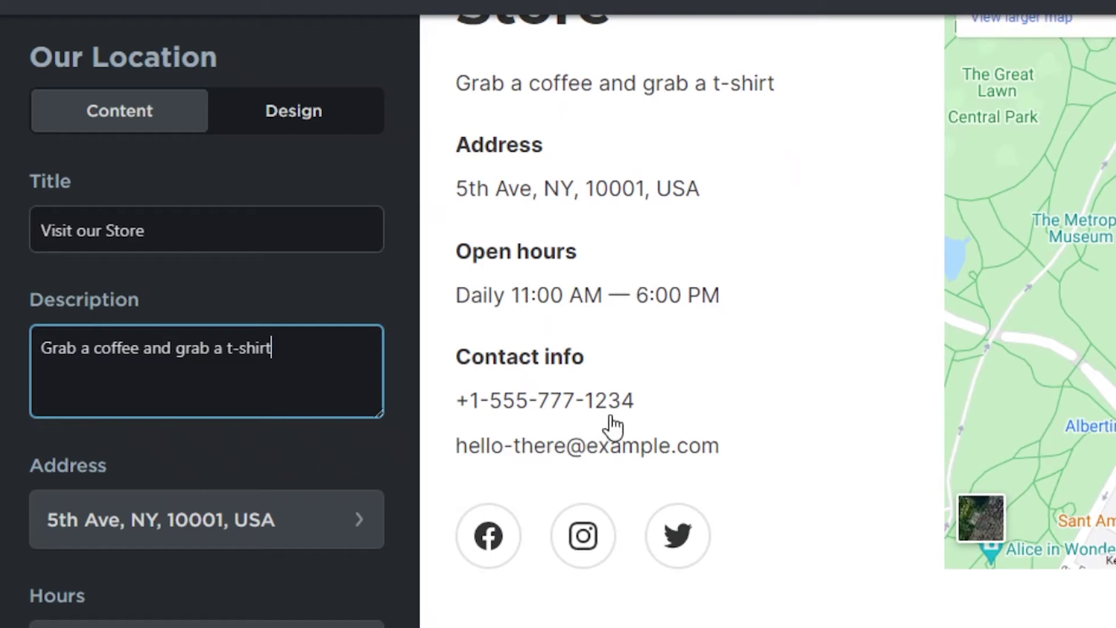
scroll(625, 413, "down", 2)
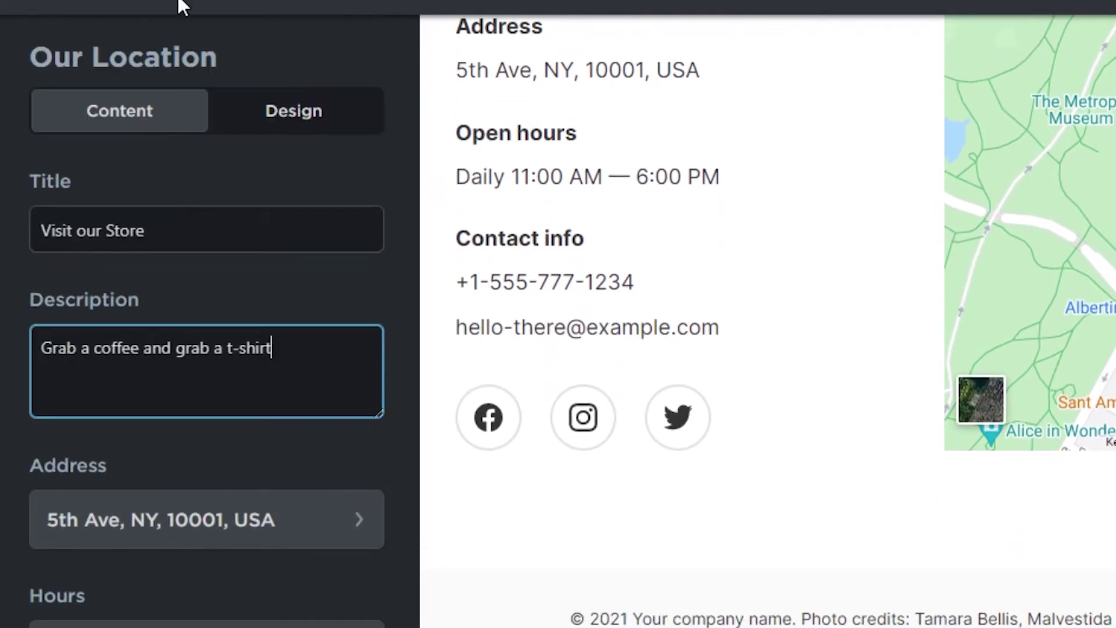
Set the Featured Products block's background style to Gradient.
left_click(430, 86)
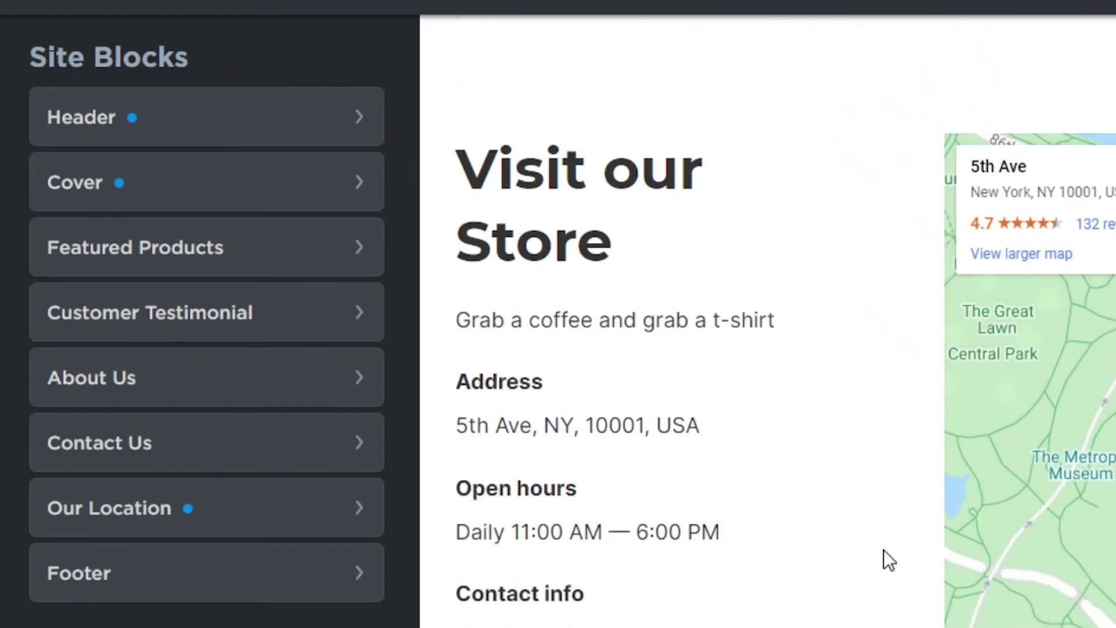
scroll(930, 407, "down", 5)
scroll(724, 314, "up", 15)
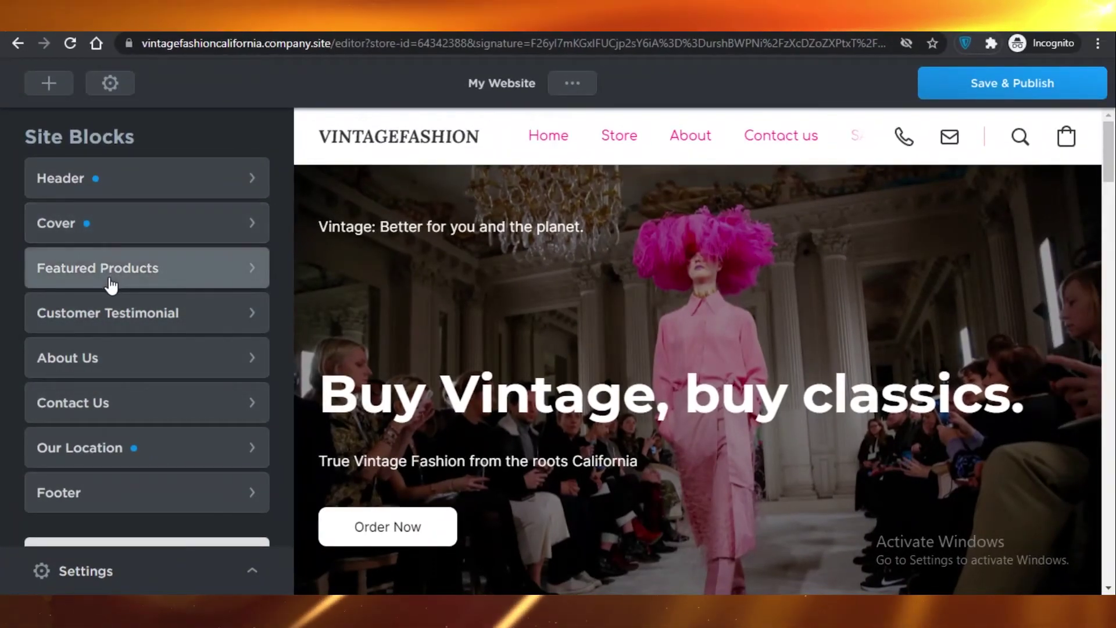
left_click(121, 265)
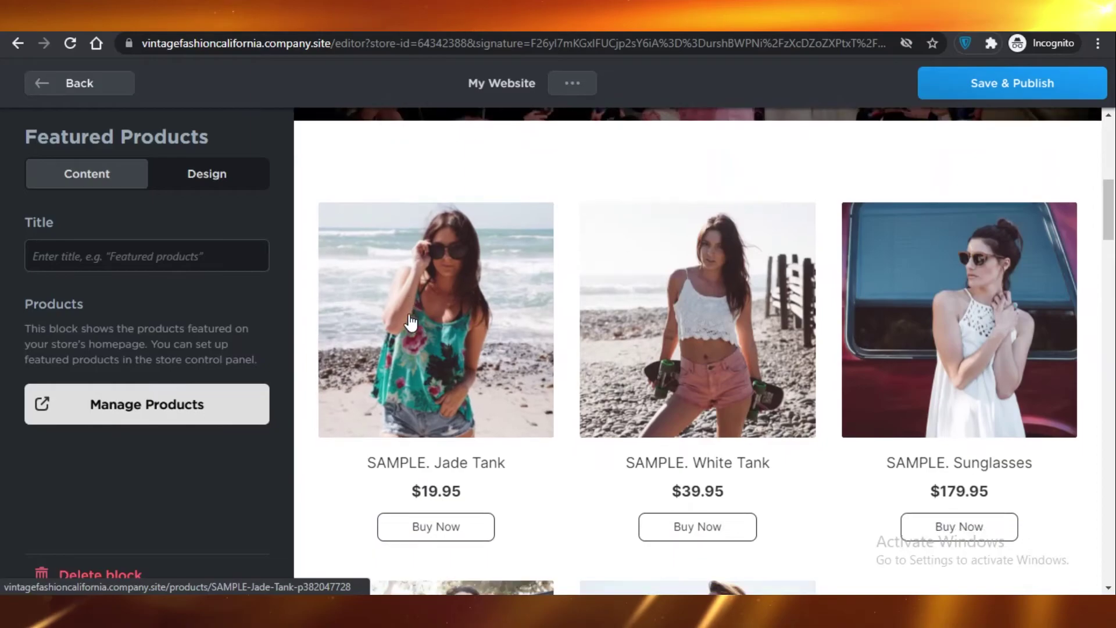
left_click(200, 177)
left_click(117, 232)
left_click(146, 313)
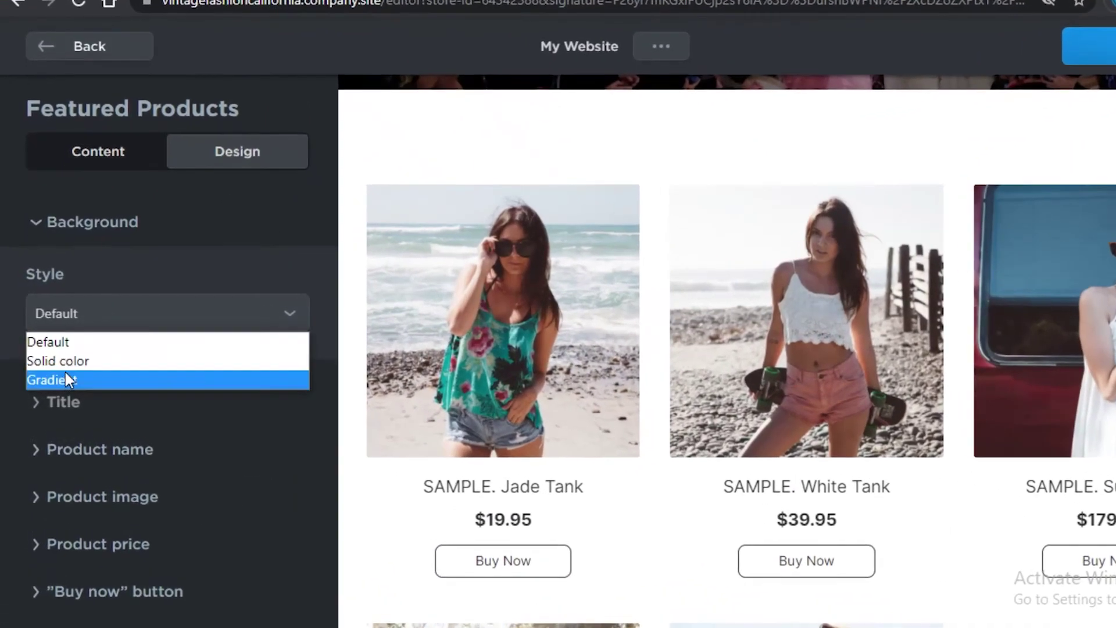
left_click(61, 371)
Set the gradient colours to #BE6A6A and #5F44A2, then close the block settings.
left_click(144, 530)
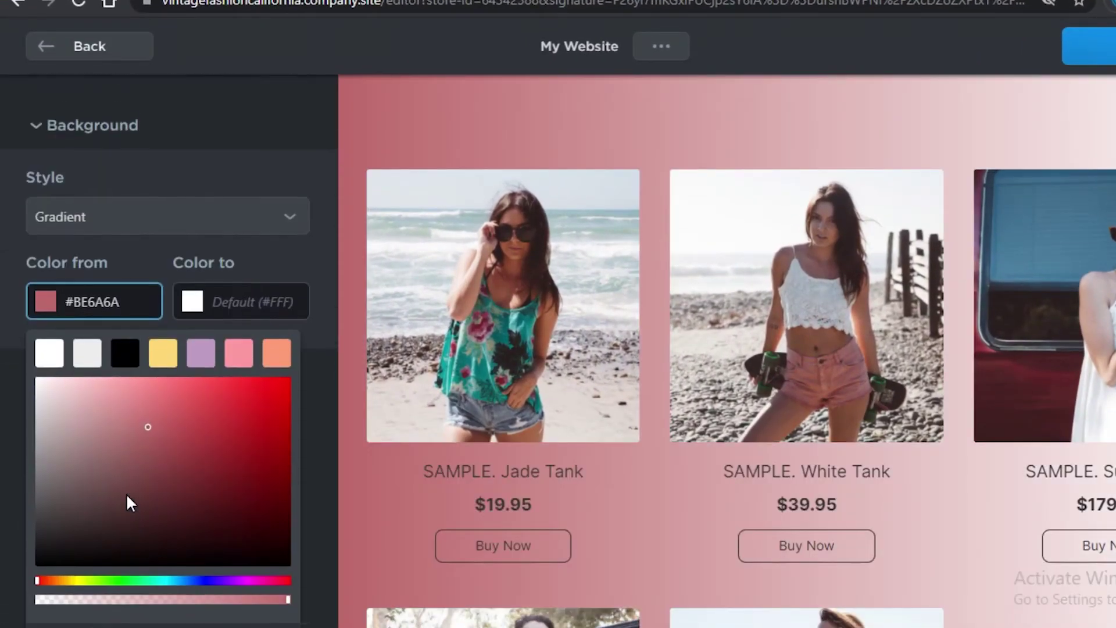
left_click(197, 303)
left_click(226, 582)
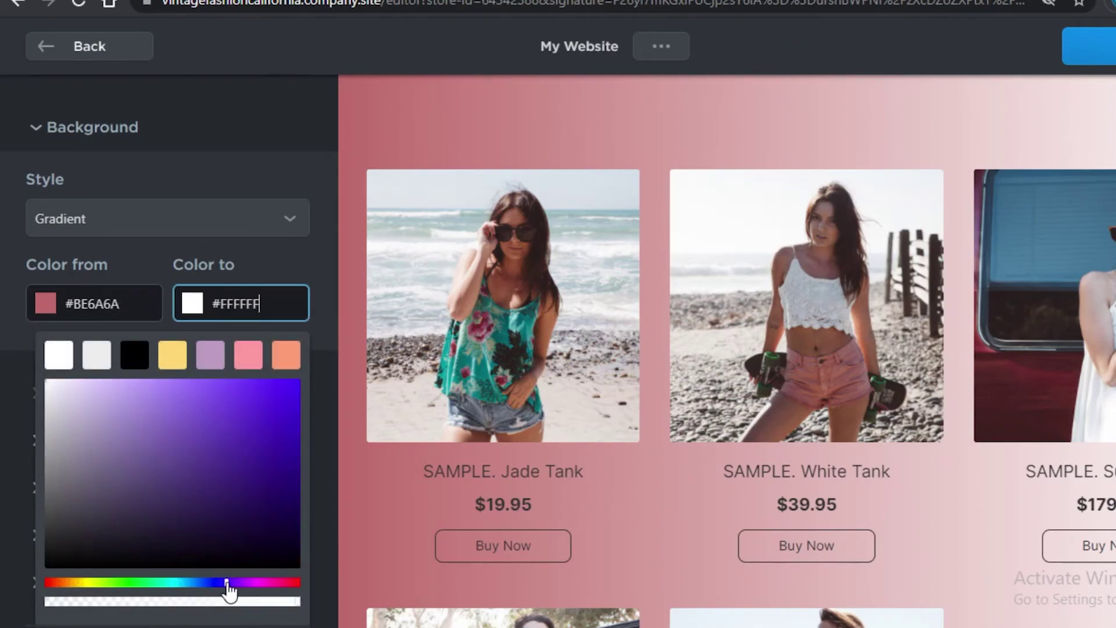
left_click_drag(265, 469, 193, 449)
key("Escape")
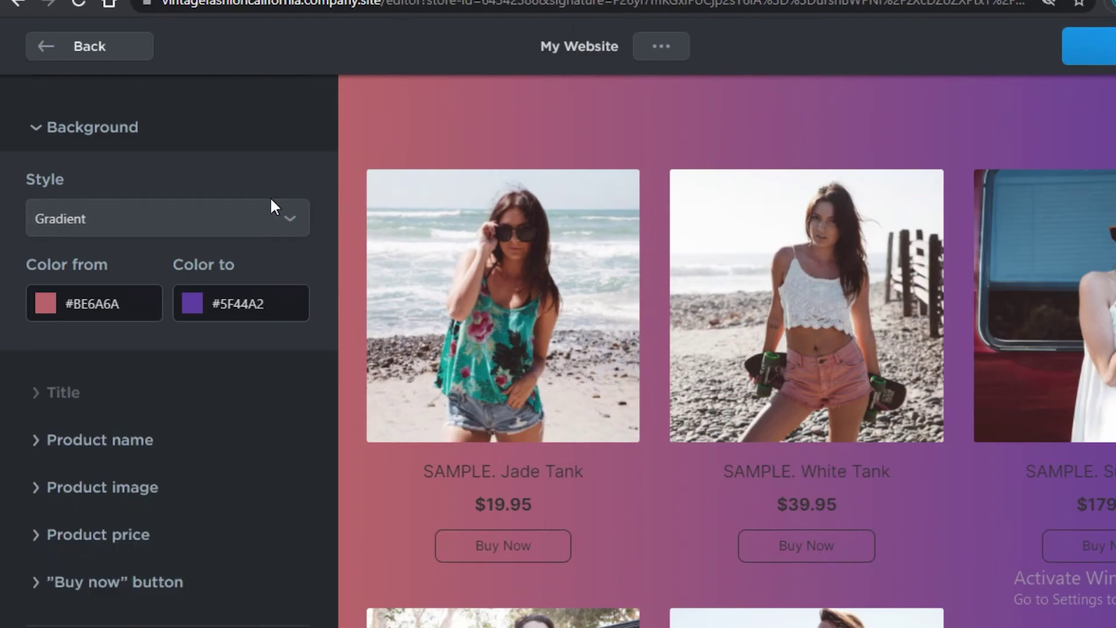
key("Escape")
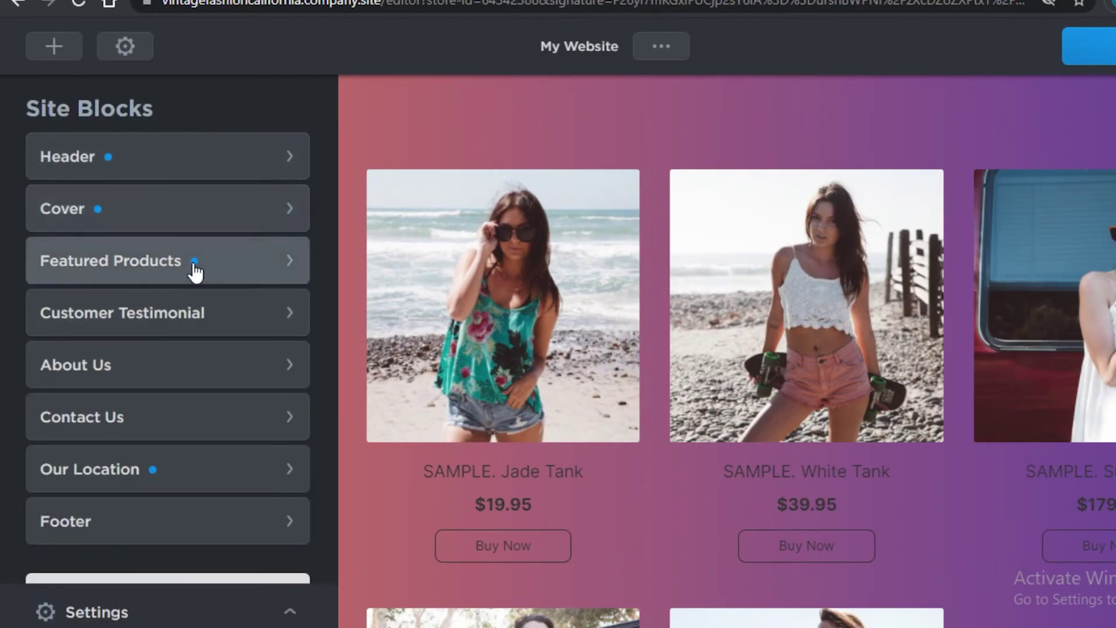
scroll(727, 348, "up", 6)
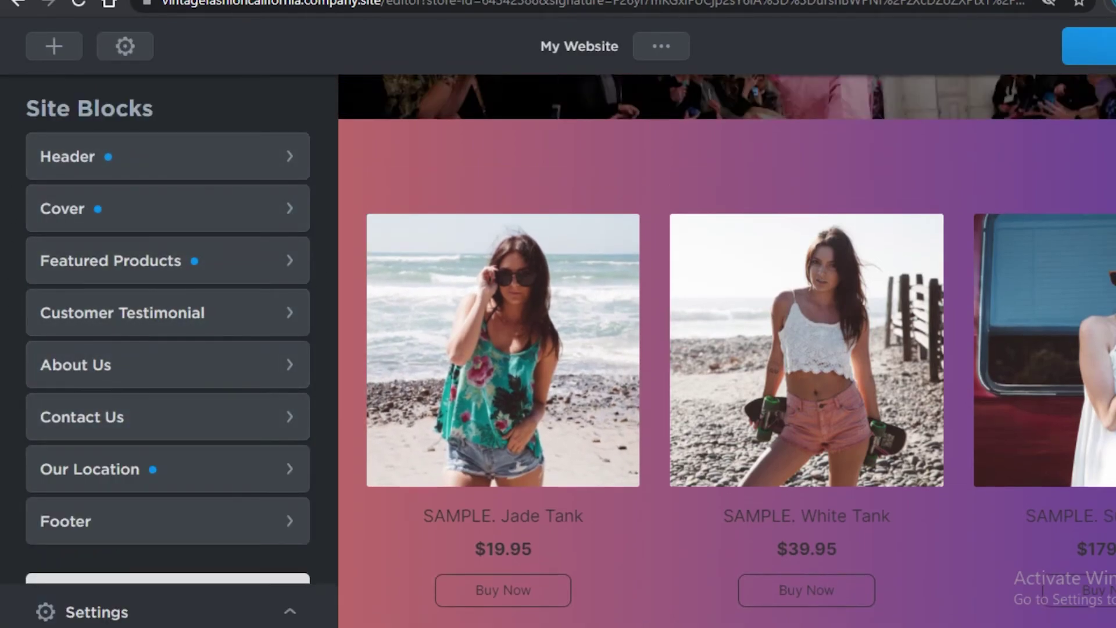
scroll(1061, 294, "up", 2)
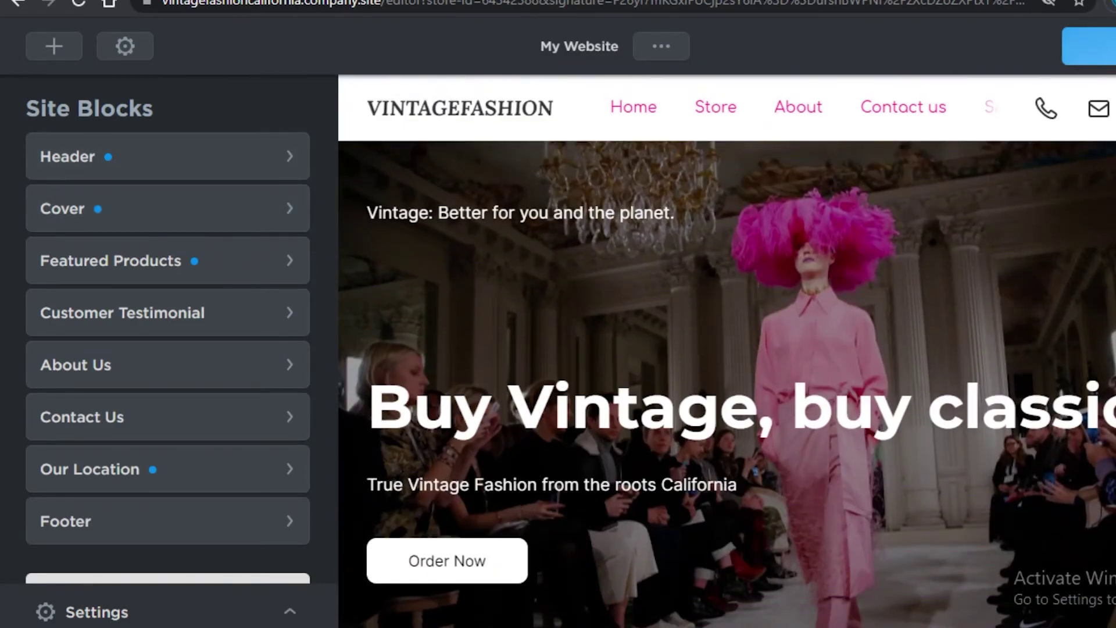
scroll(1067, 389, "down", 10)
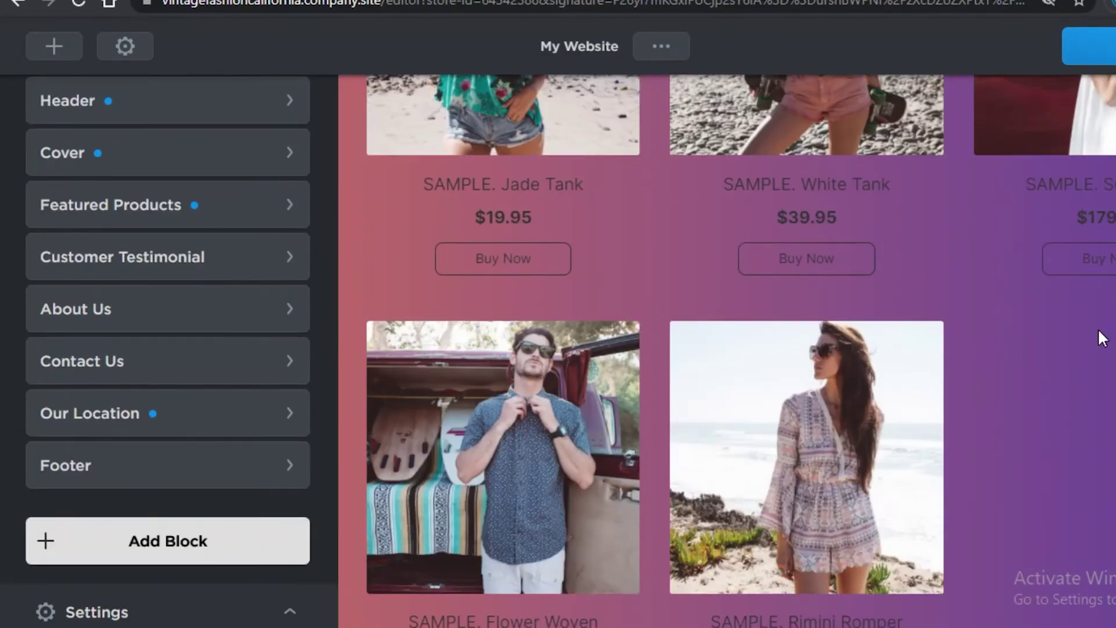
scroll(1076, 291, "down", 10)
scroll(849, 291, "up", 7)
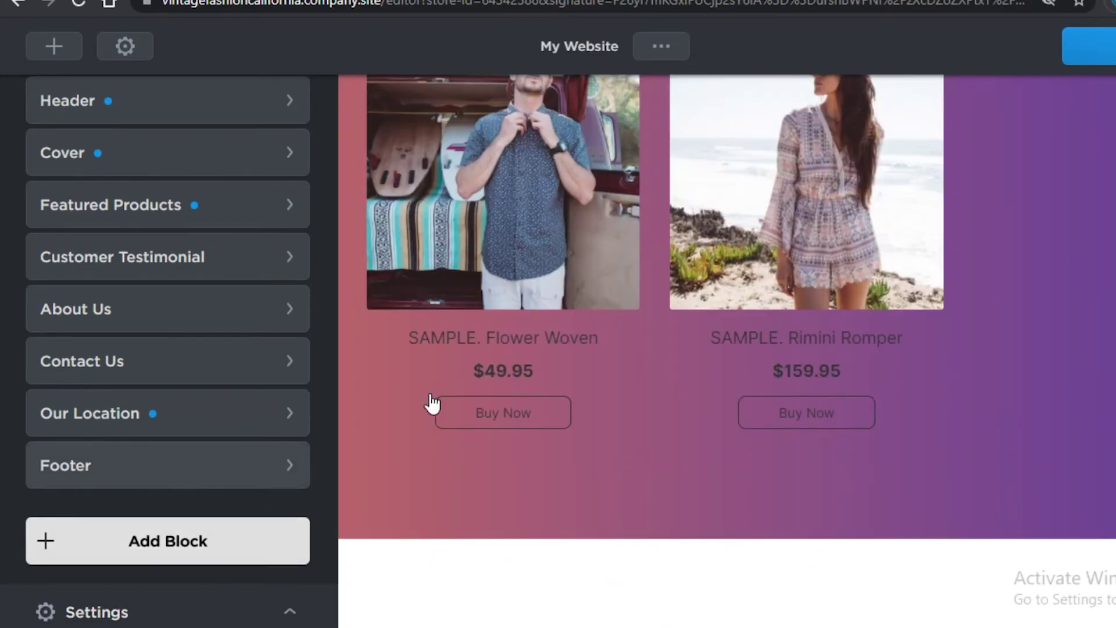
scroll(1100, 225, "up", 10)
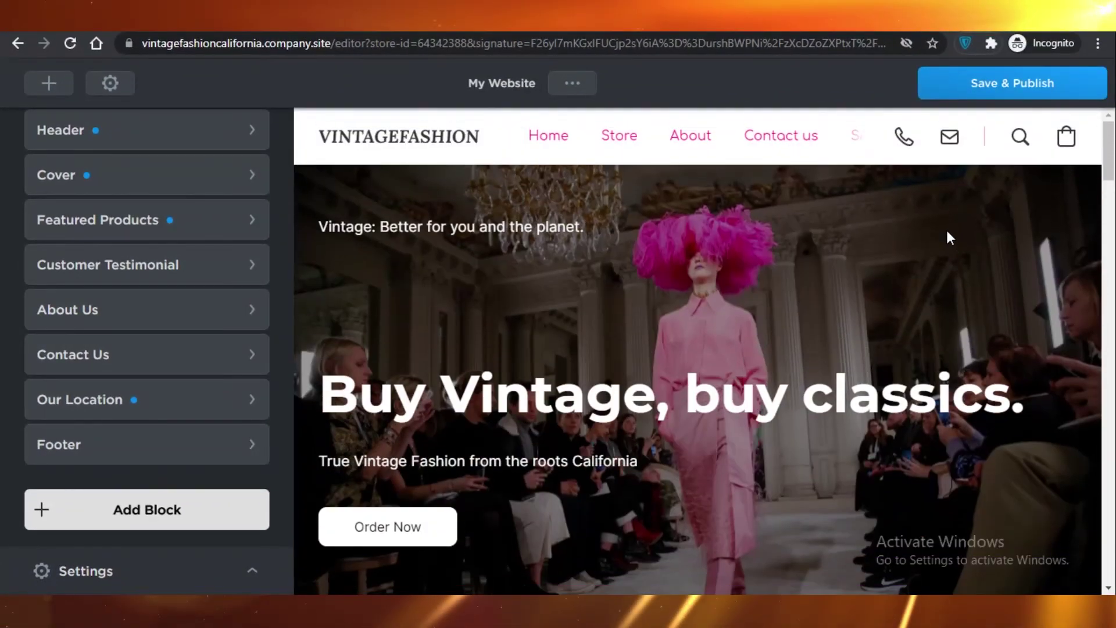
Publish the VINTAGEFASHION site and scroll through the live storefront to review it.
left_click(1044, 79)
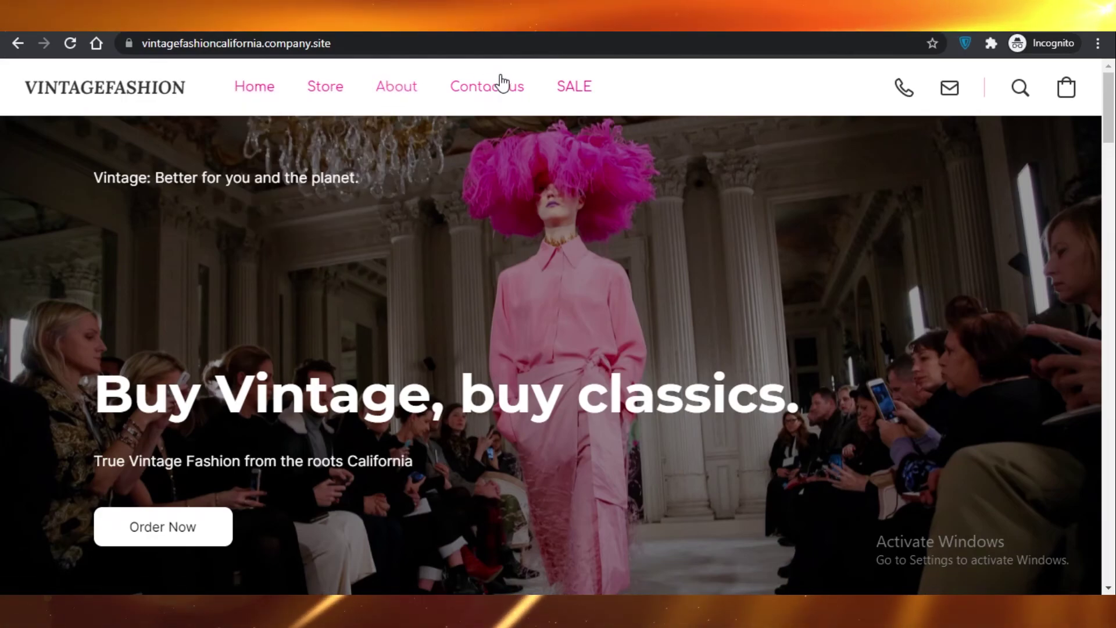
scroll(570, 197, "down", 1)
scroll(570, 196, "down", 9)
scroll(262, 252, "down", 11)
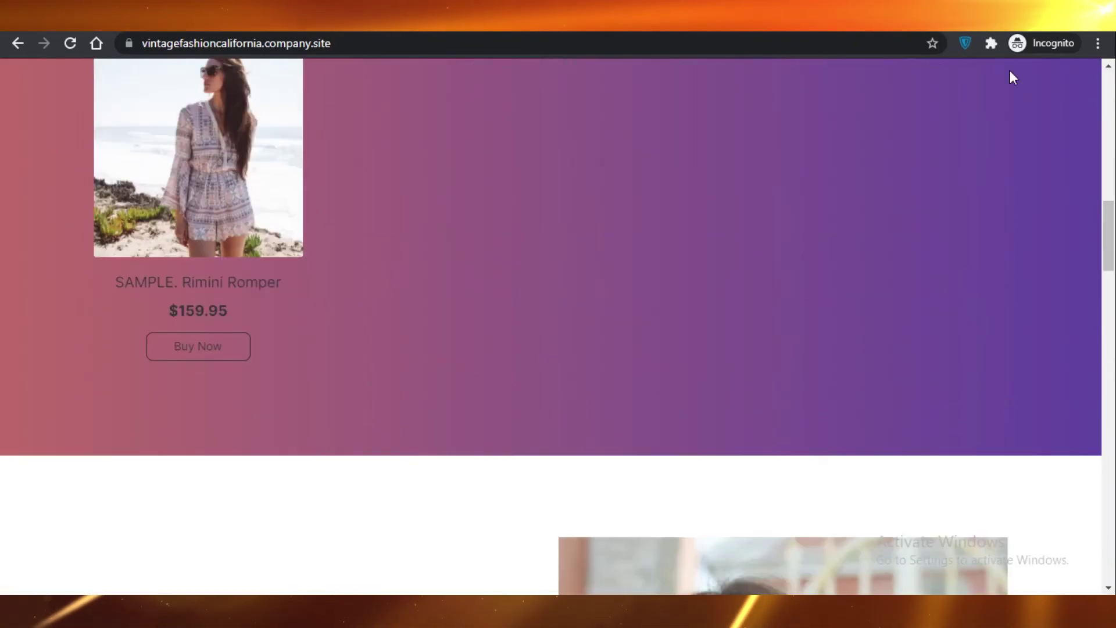
scroll(685, 371, "up", 6)
scroll(723, 424, "down", 12)
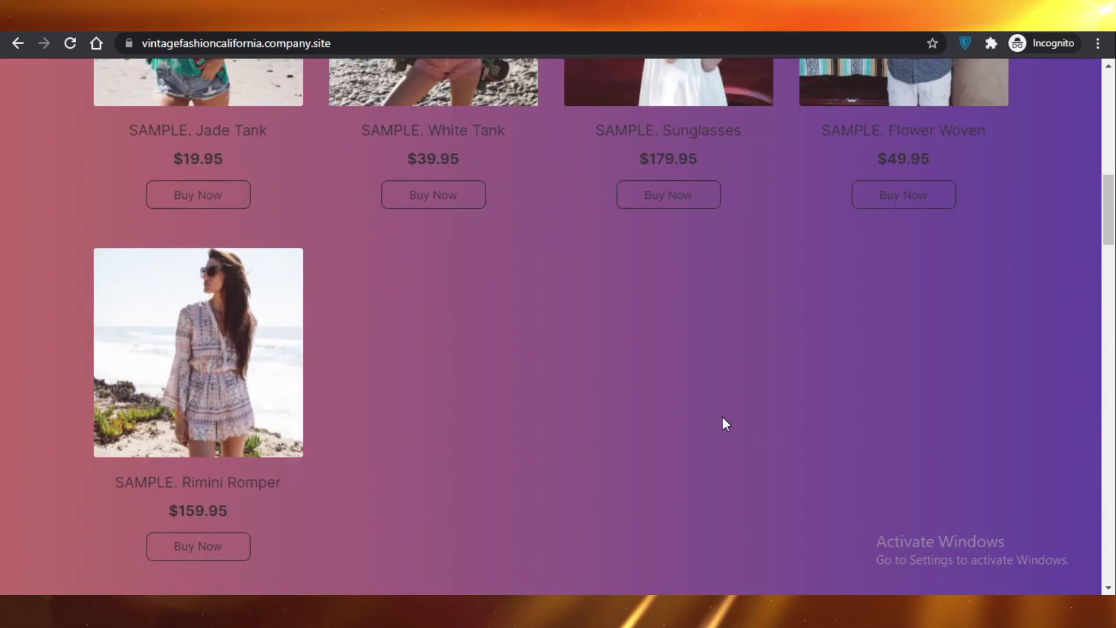
scroll(552, 409, "down", 20)
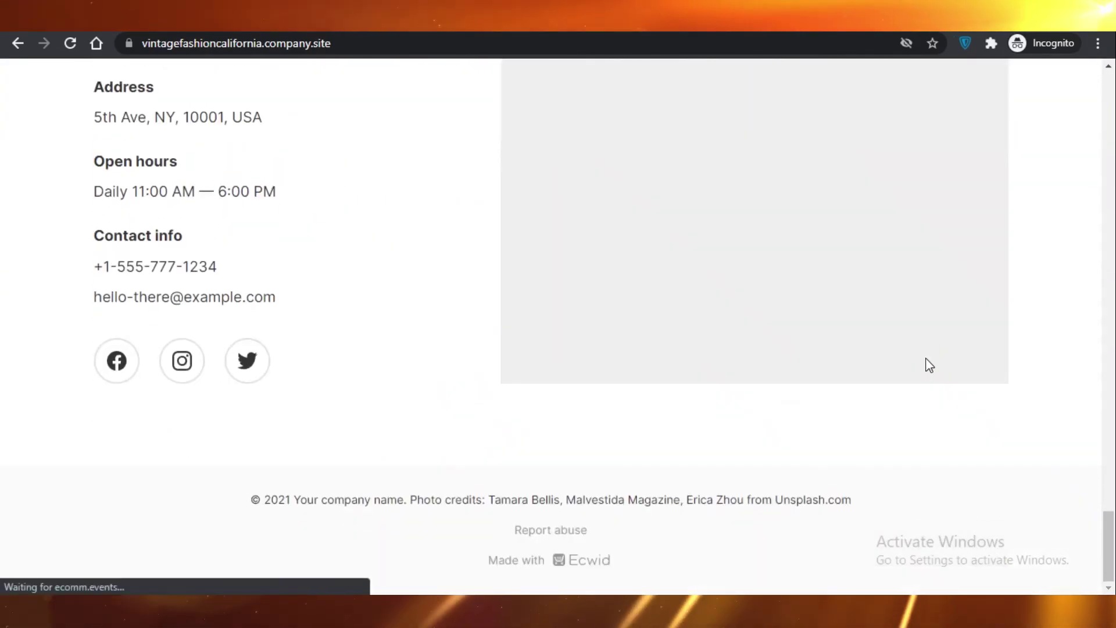
scroll(423, 351, "up", 4)
scroll(180, 346, "down", 1)
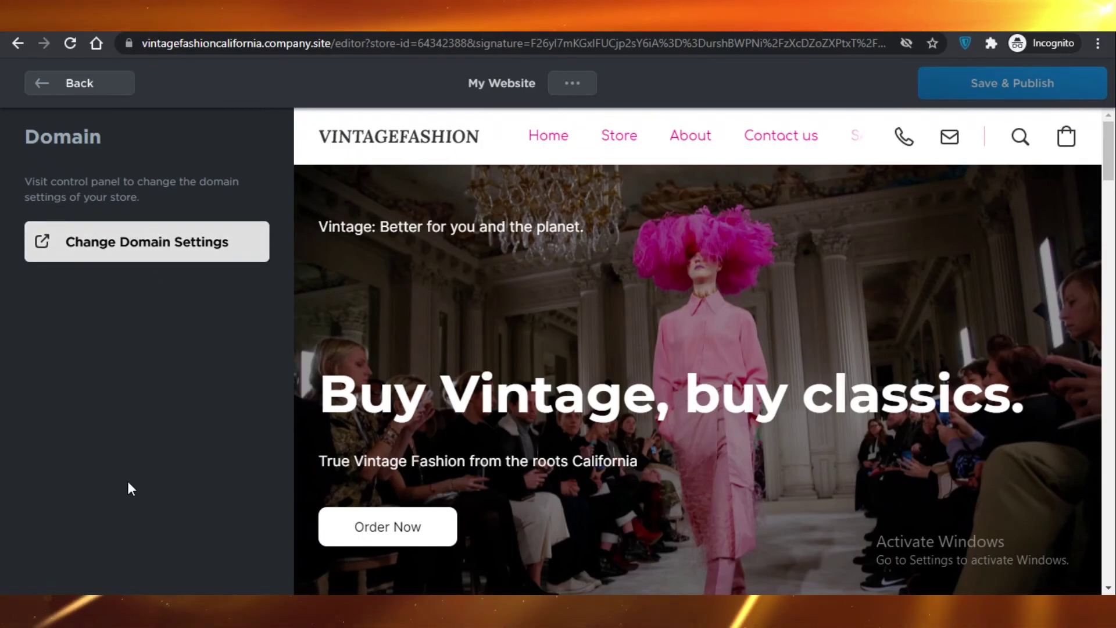
Open the Domain name and site address page and highlight company.site in the address.
left_click(175, 252)
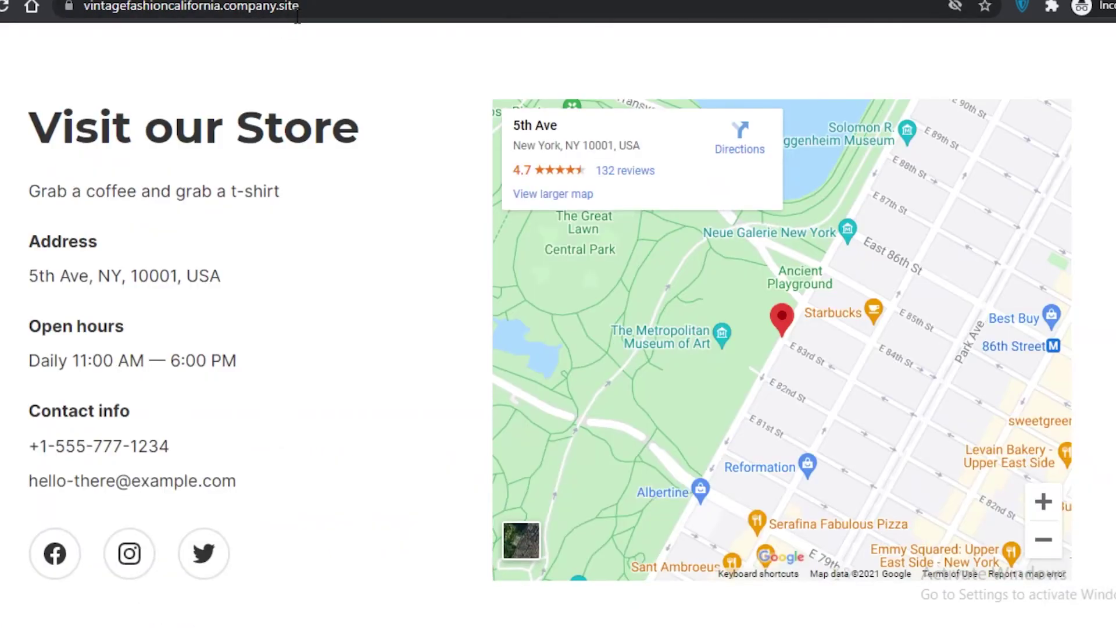
left_click_drag(297, 17, 227, 7)
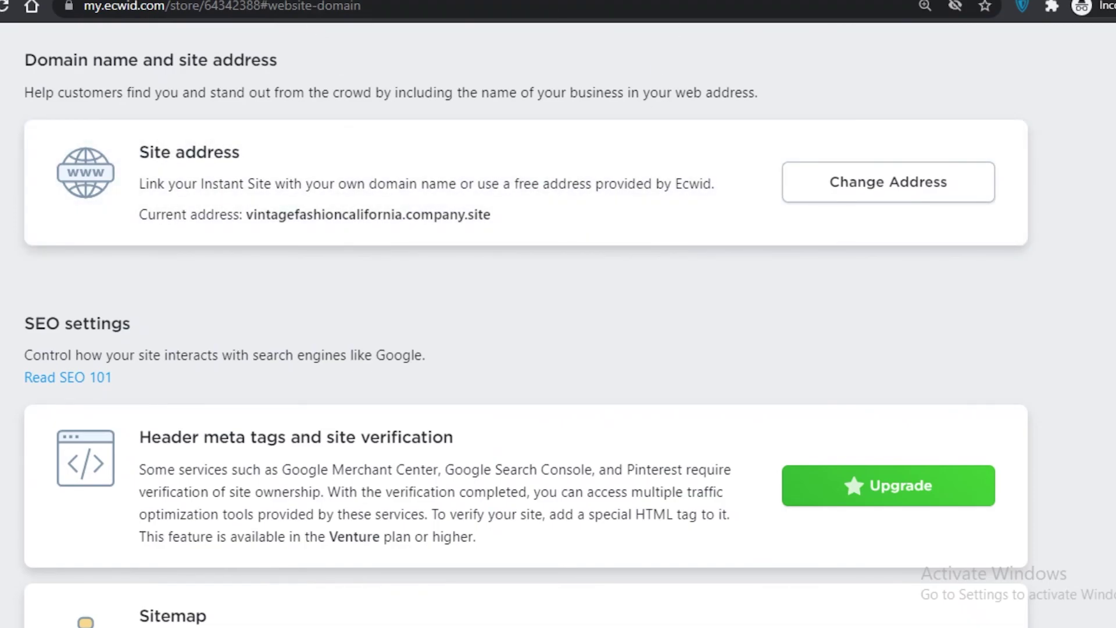
Check the published storefront, then return to the control panel's shipping settings.
left_click(198, 1)
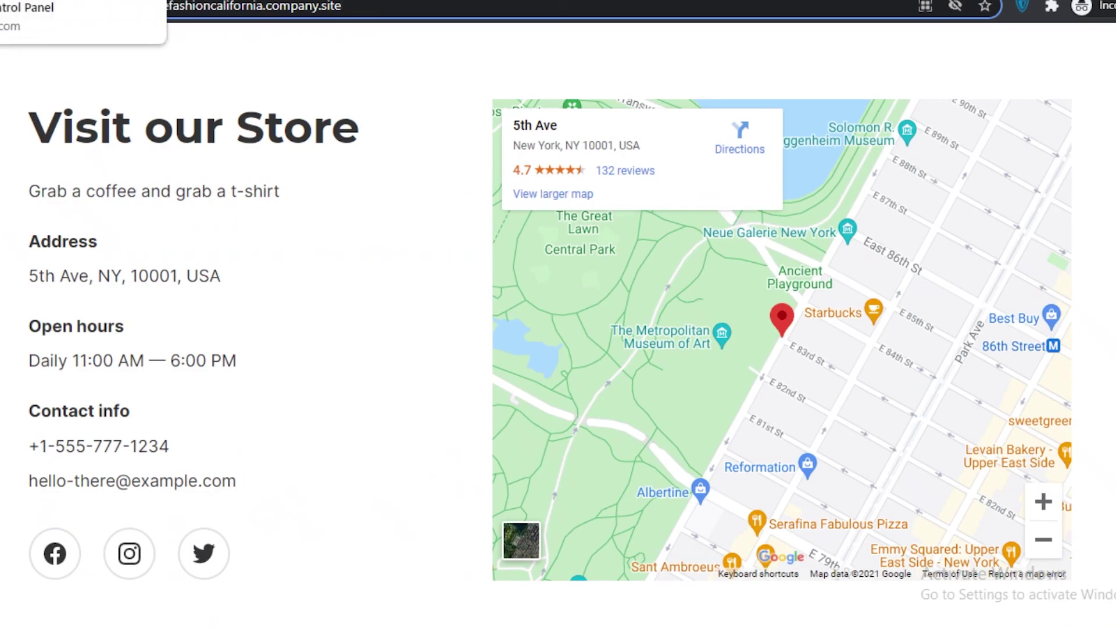
left_click(88, 1)
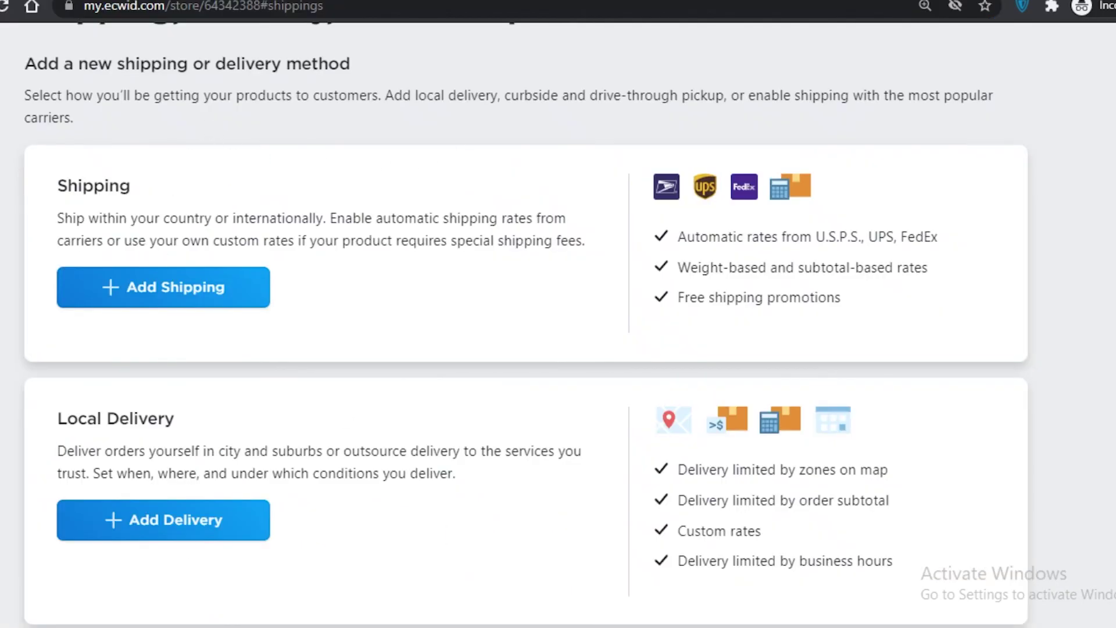